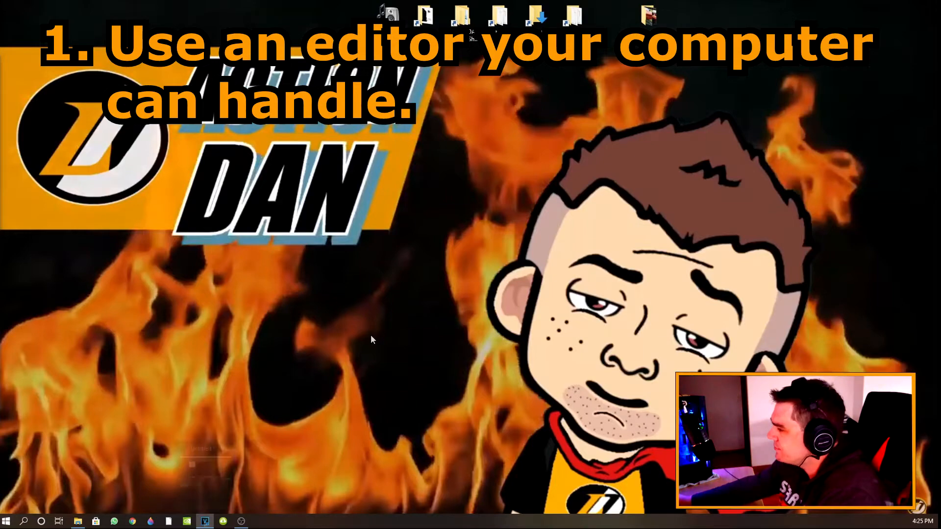
- Launch VEGAS Pro 17.0 from the desktop
{"action": "right_click", "coordinate": [205, 523]}
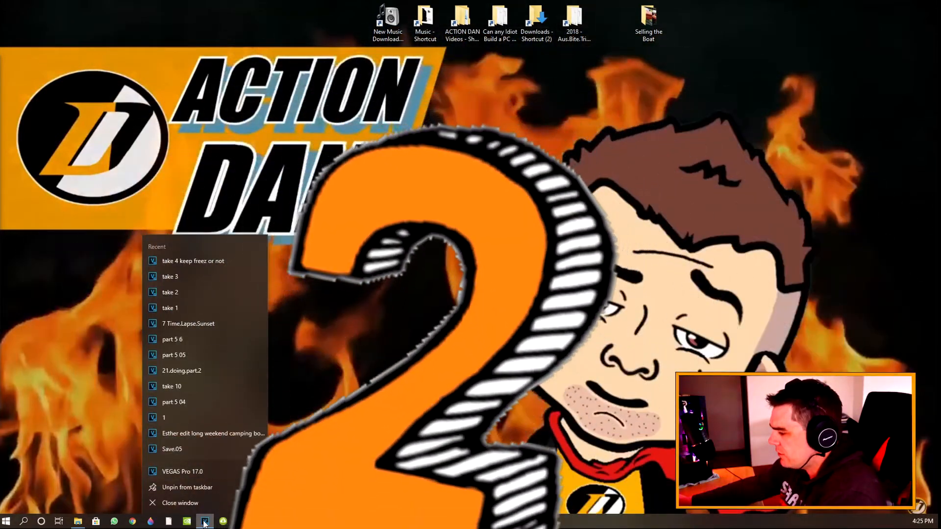
{"action": "left_click", "coordinate": [201, 434]}
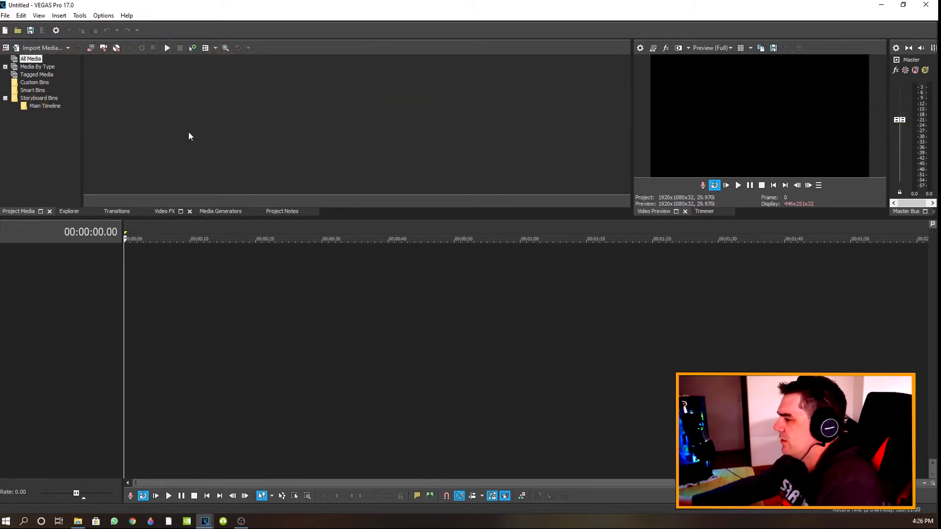
{"action": "left_click", "coordinate": [6, 16]}
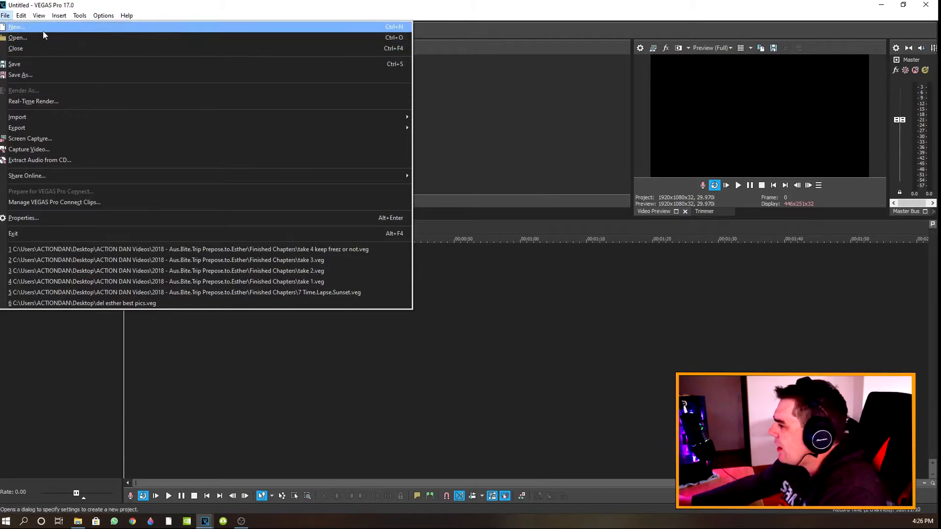
{"action": "left_click", "coordinate": [30, 27]}
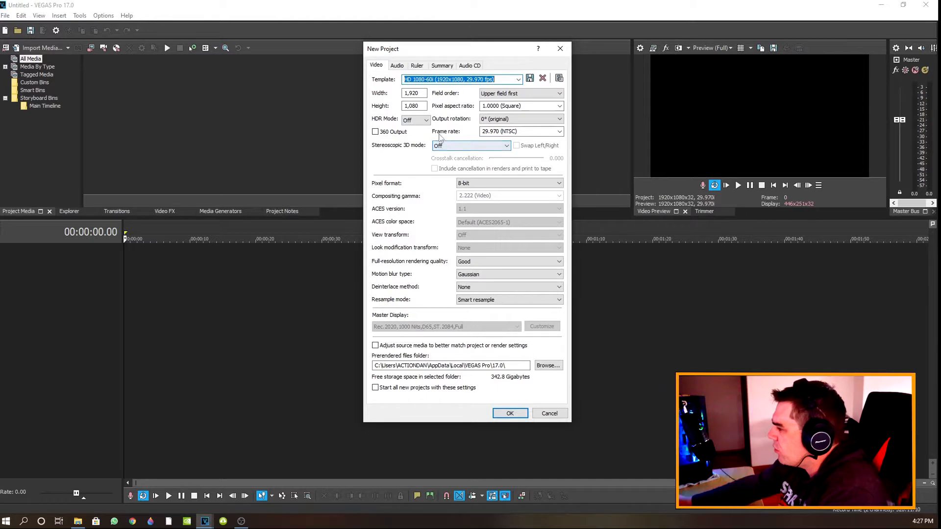
{"action": "left_click", "coordinate": [560, 133]}
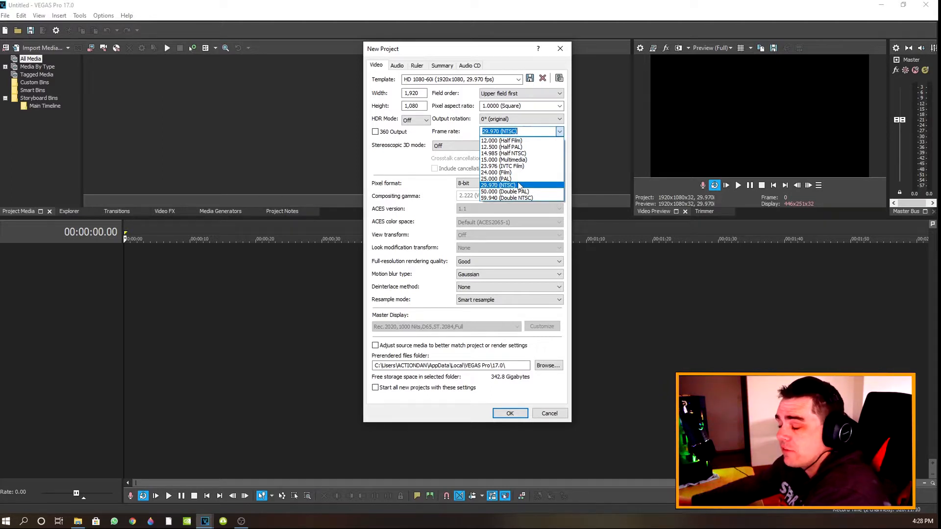
{"action": "left_click", "coordinate": [519, 185]}
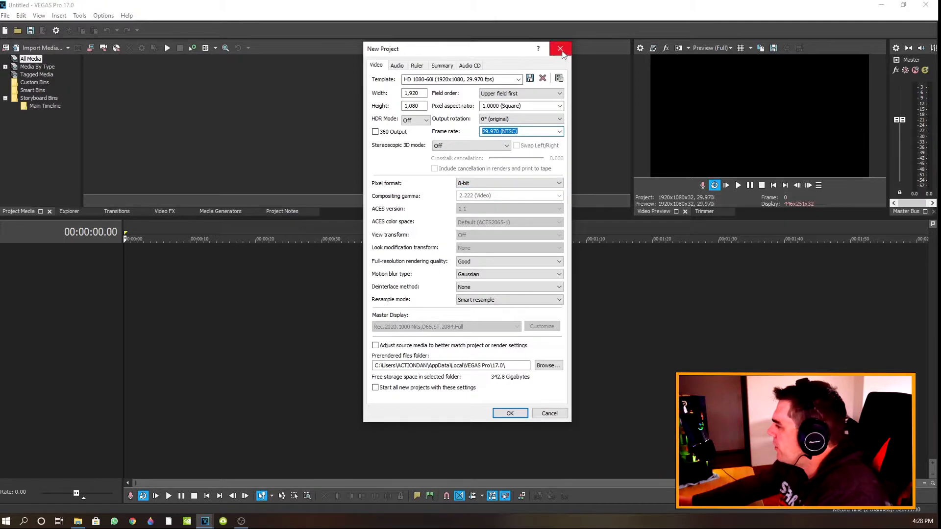
{"action": "left_click", "coordinate": [560, 49]}
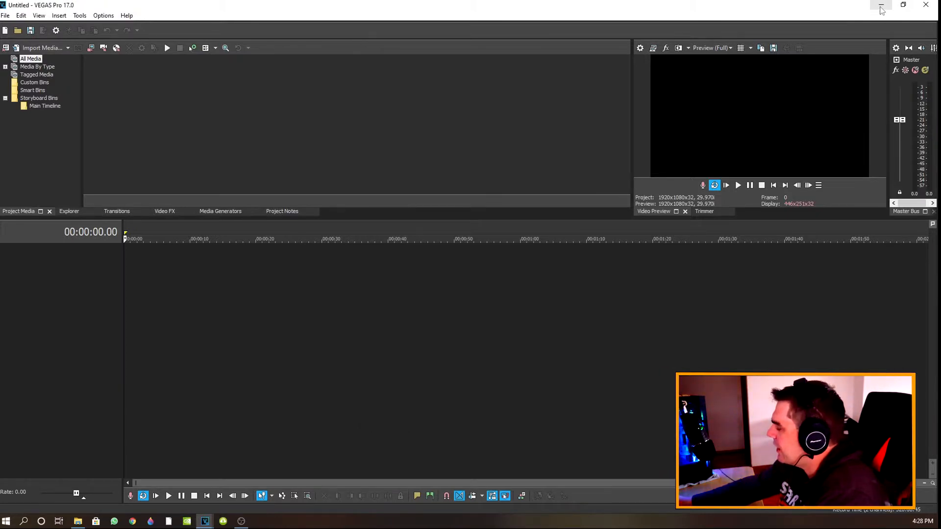
- Switch to File Explorer and examine the properties of the MVI_0270 clip in the Ashes 4WD Fun folder
{"action": "left_click", "coordinate": [880, 6]}
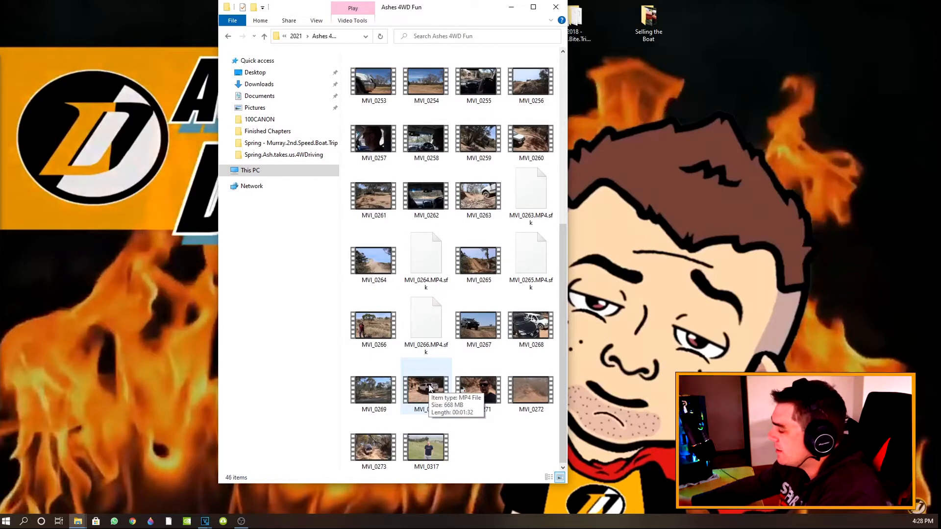
{"action": "left_click", "coordinate": [426, 392]}
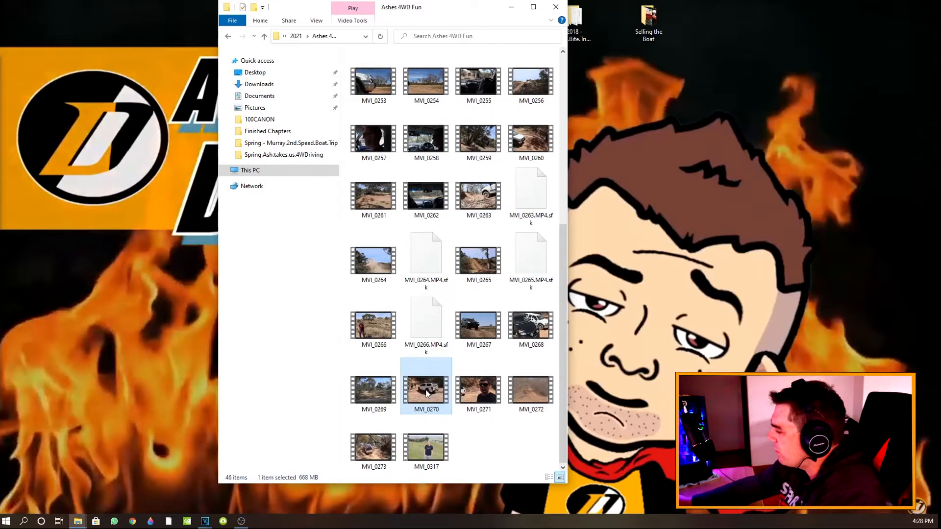
{"action": "right_click", "coordinate": [426, 392]}
{"action": "left_click", "coordinate": [454, 382]}
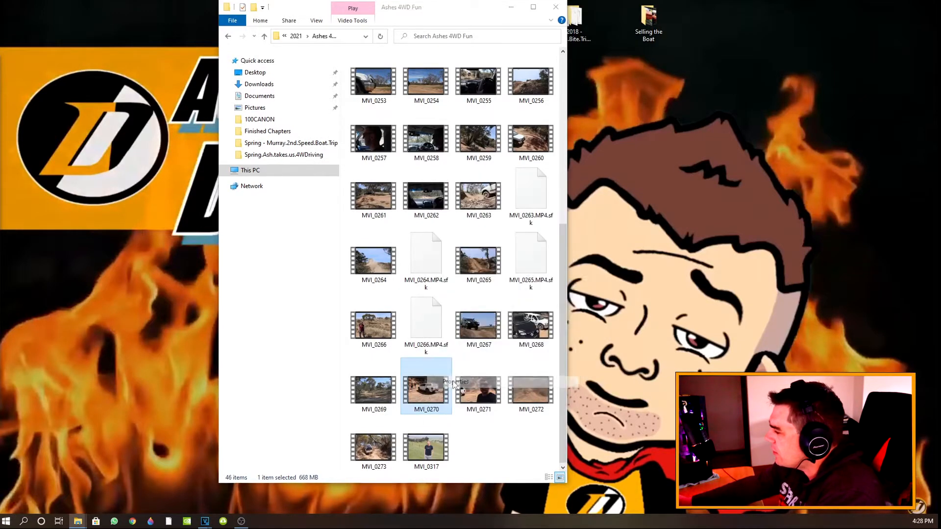
{"action": "left_click", "coordinate": [492, 284]}
{"action": "left_click_drag", "start_coordinate": [533, 275], "coordinate": [679, 110]}
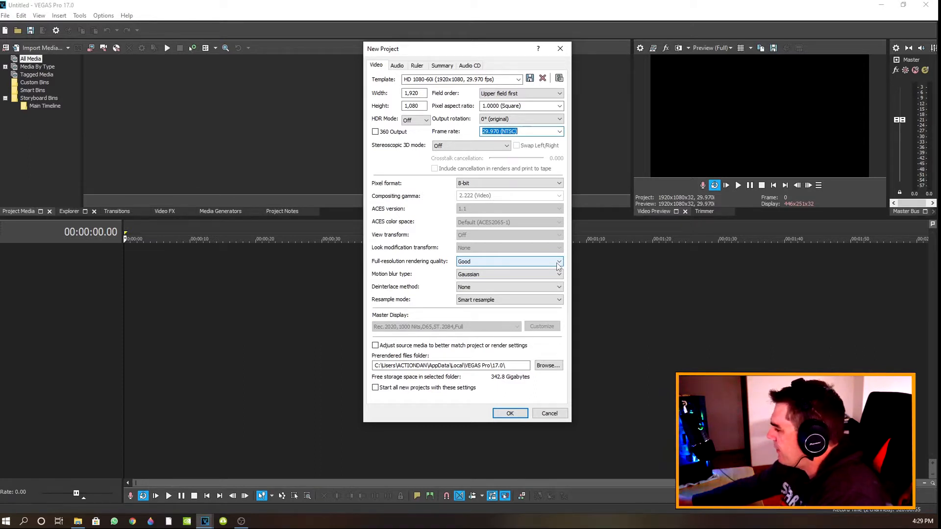
- Set the new project's full-resolution rendering quality to Best and its resample mode to Disable resample
{"action": "left_click", "coordinate": [558, 264]}
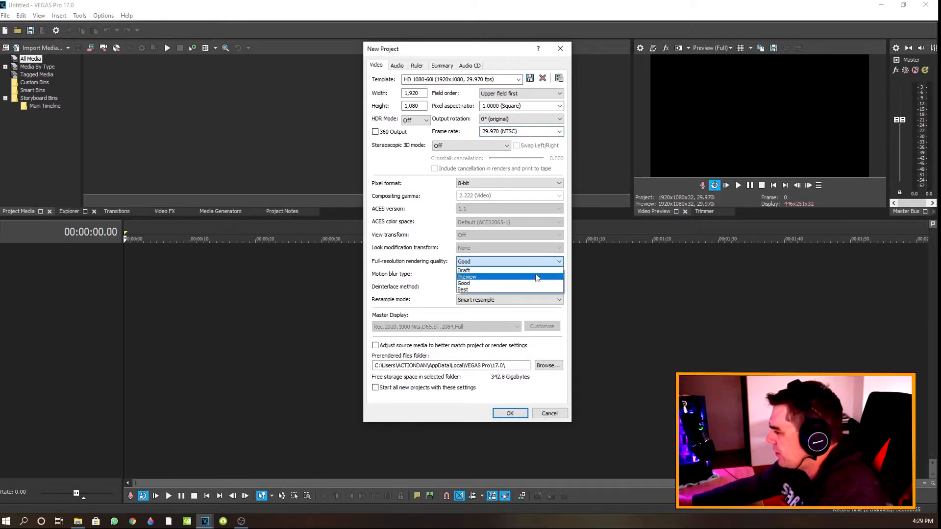
{"action": "left_click", "coordinate": [510, 289]}
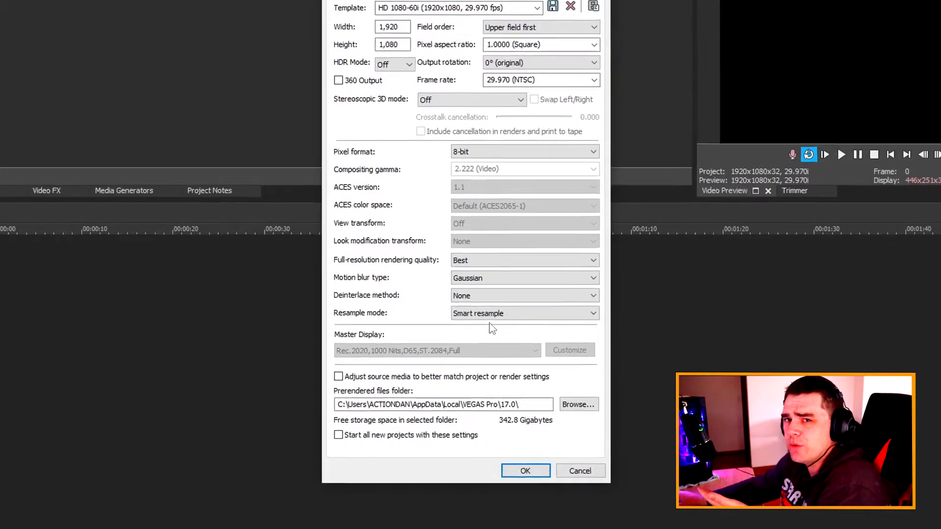
{"action": "left_click", "coordinate": [593, 317]}
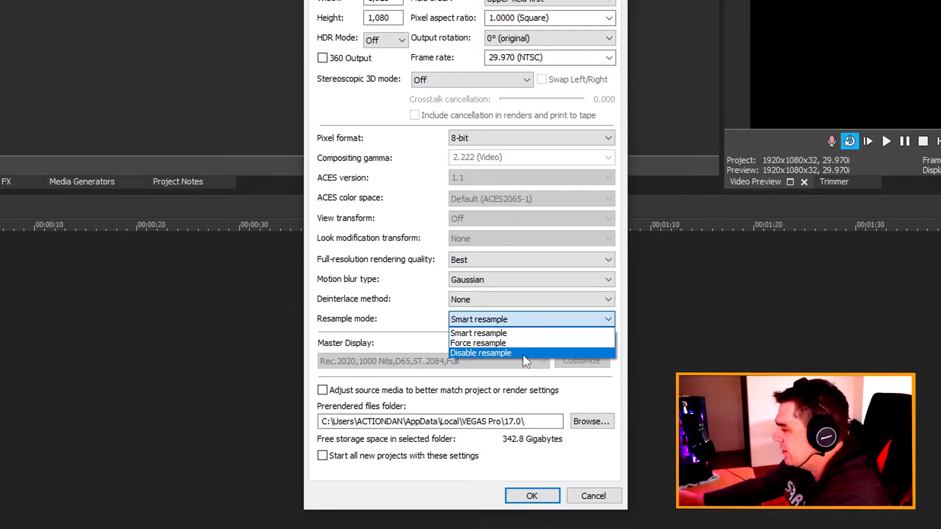
{"action": "left_click", "coordinate": [522, 353]}
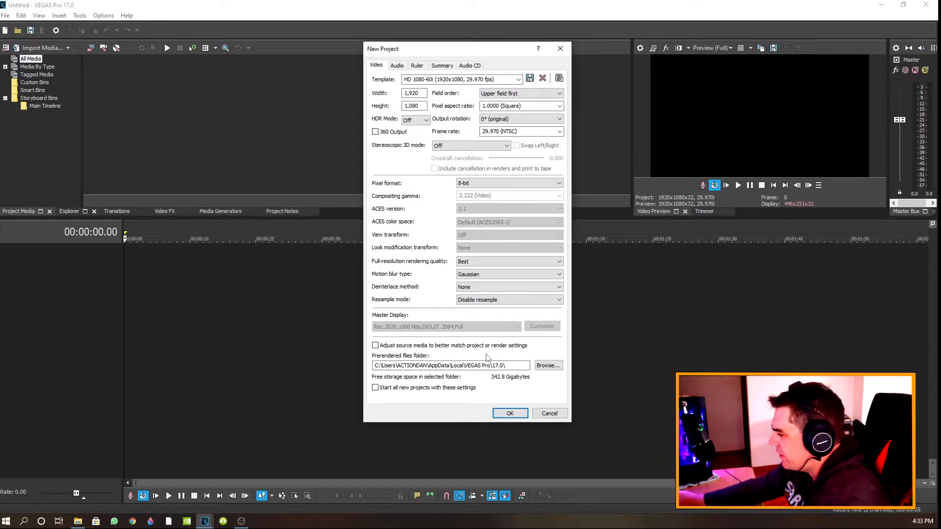
- Set the new project's audio resample and stretch quality to Best
{"action": "left_click", "coordinate": [397, 65]}
{"action": "left_click", "coordinate": [558, 107]}
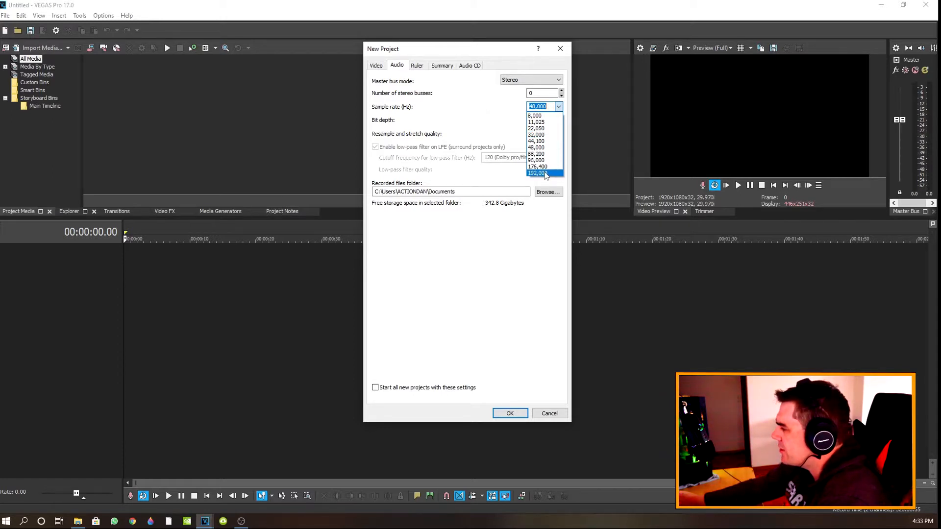
{"action": "left_click", "coordinate": [489, 110]}
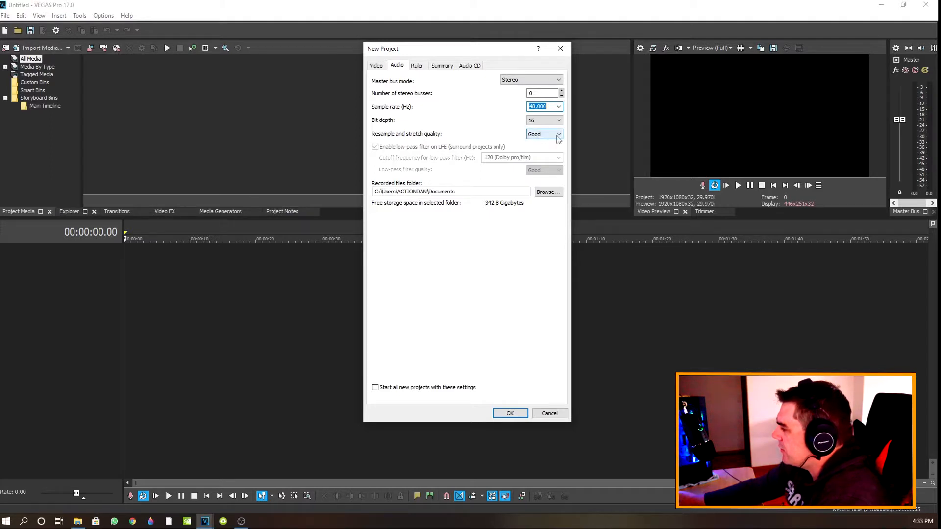
{"action": "left_click", "coordinate": [559, 136]}
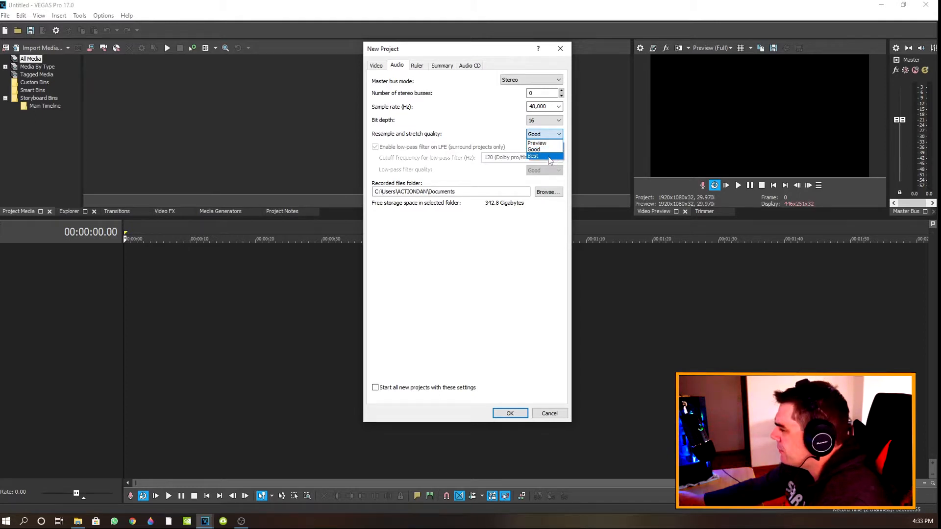
{"action": "left_click", "coordinate": [549, 156]}
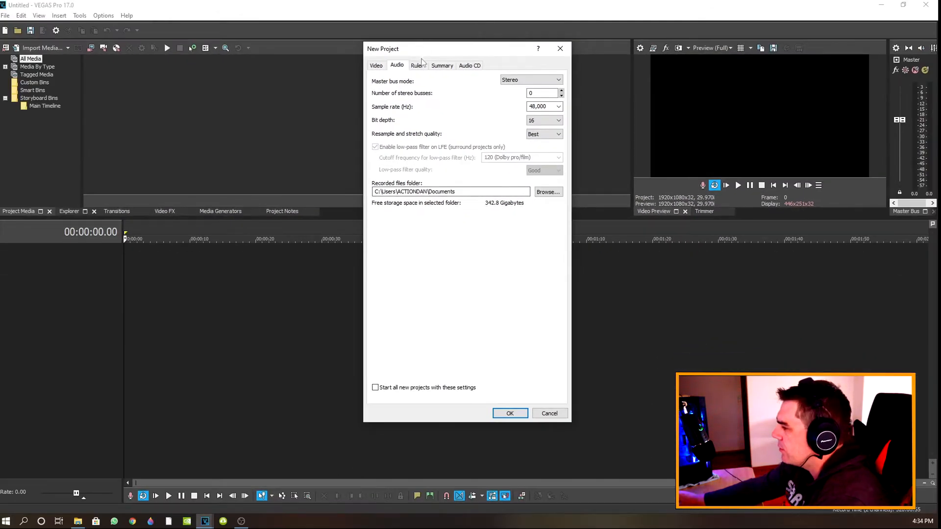
- Look through the ruler, summary and audio CD settings, and make all new projects start with these settings
{"action": "left_click", "coordinate": [417, 66]}
{"action": "left_click", "coordinate": [438, 67]}
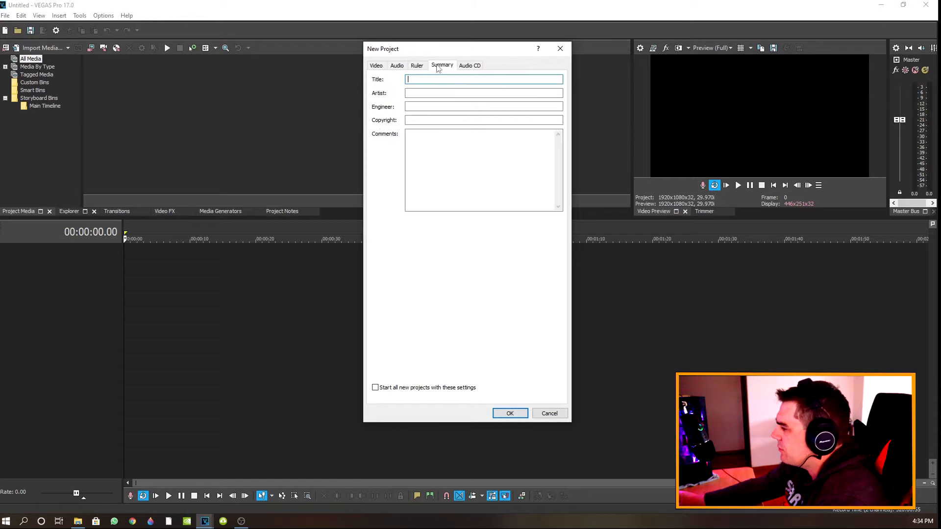
{"action": "left_click", "coordinate": [465, 66]}
{"action": "left_click", "coordinate": [376, 66]}
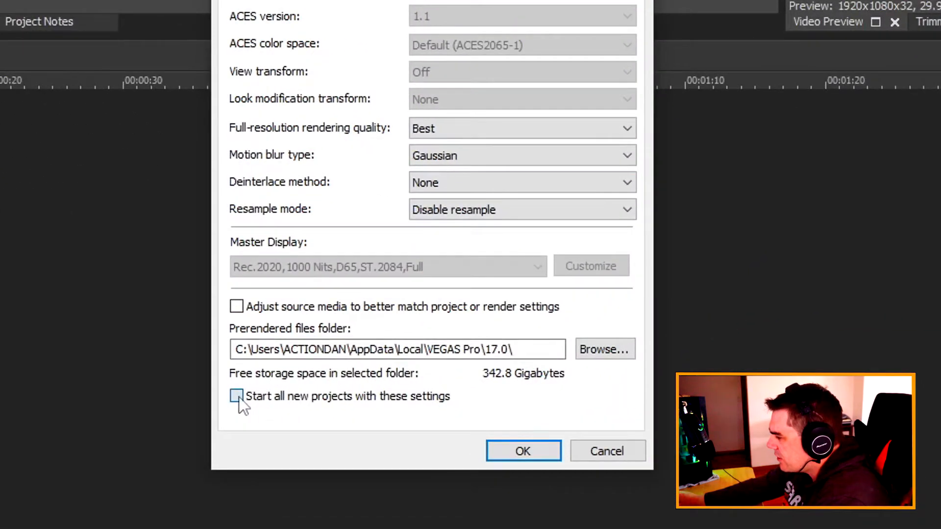
{"action": "left_click", "coordinate": [238, 397]}
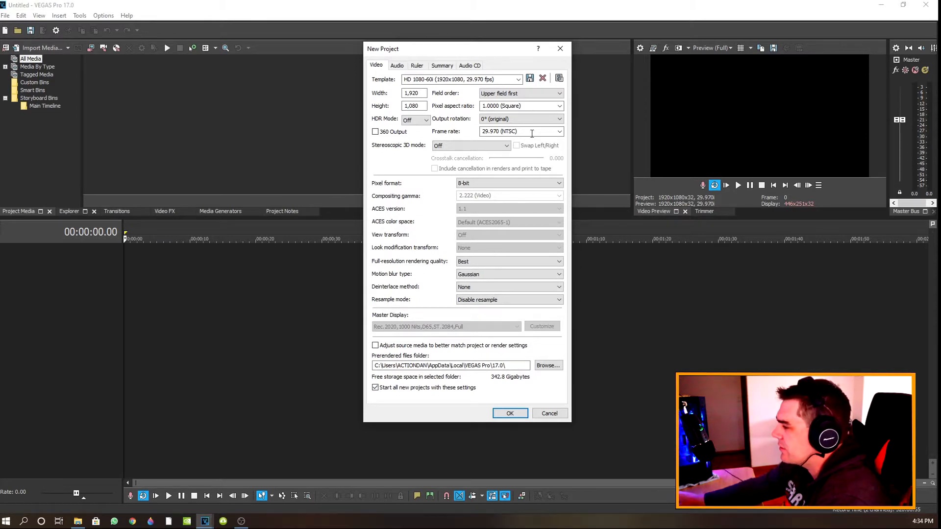
- Save the project settings as a template named "BEST 1080p 30fps setup"
{"action": "triple_click", "coordinate": [508, 79]}
{"action": "type", "text": "1080p"}
{"action": "key", "text": "Home"}
{"action": "type", "text": "BEST 1080p"}
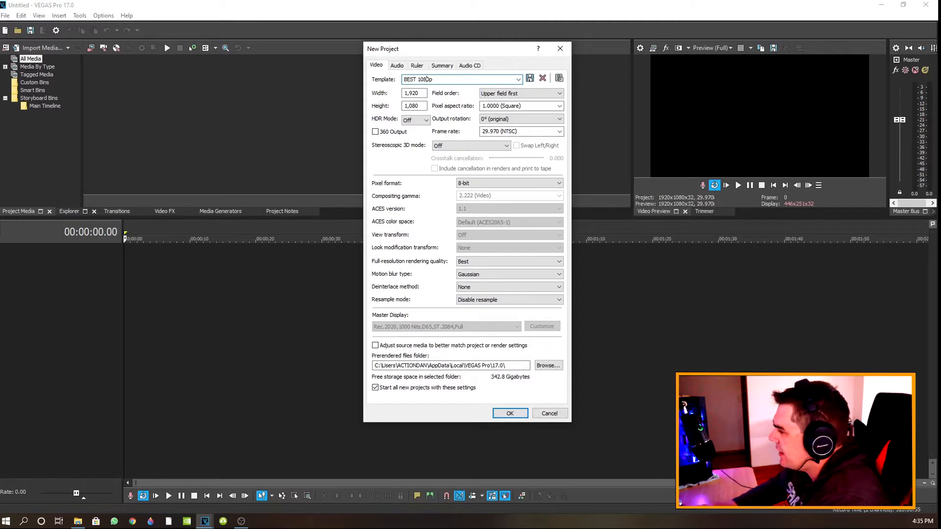
{"action": "type", "text": " 30fps"}
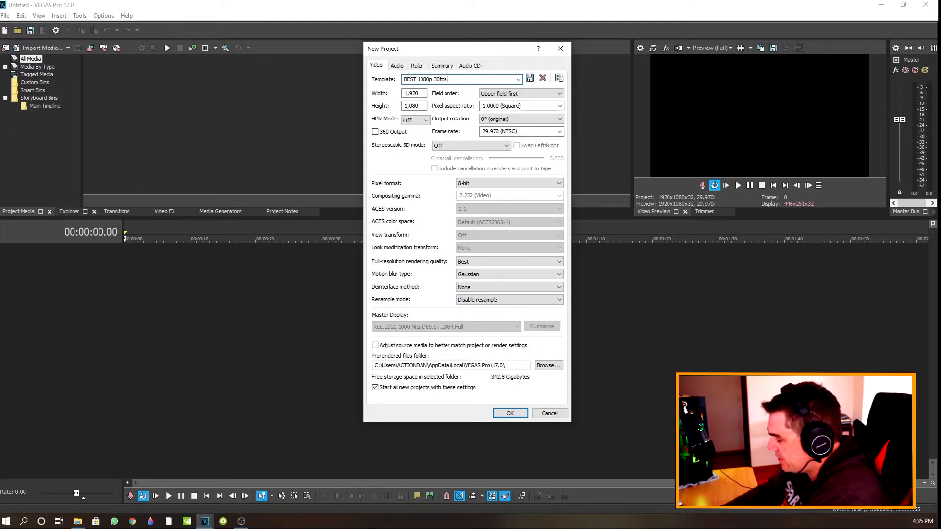
{"action": "type", "text": " asetuo"}
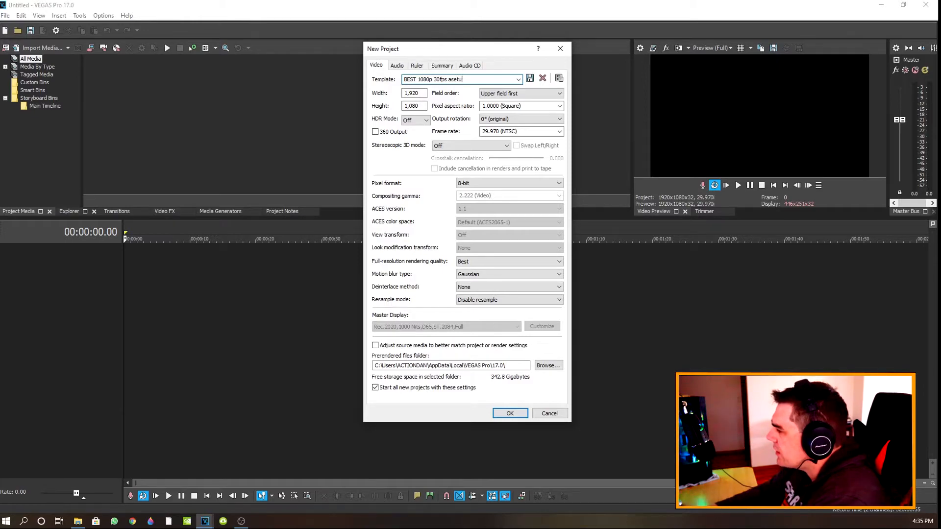
{"action": "key", "text": "BackSpace"}
{"action": "key", "text": "BackSpace"}
{"action": "key", "text": "BackSpace"}
{"action": "key", "text": "BackSpace"}
{"action": "key", "text": "BackSpace"}
{"action": "type", "text": "setup"}
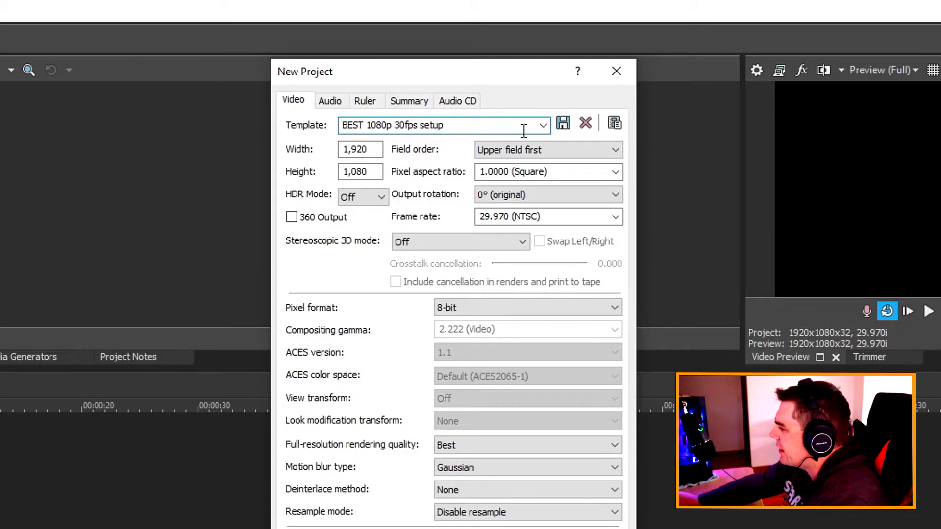
{"action": "left_click", "coordinate": [563, 123]}
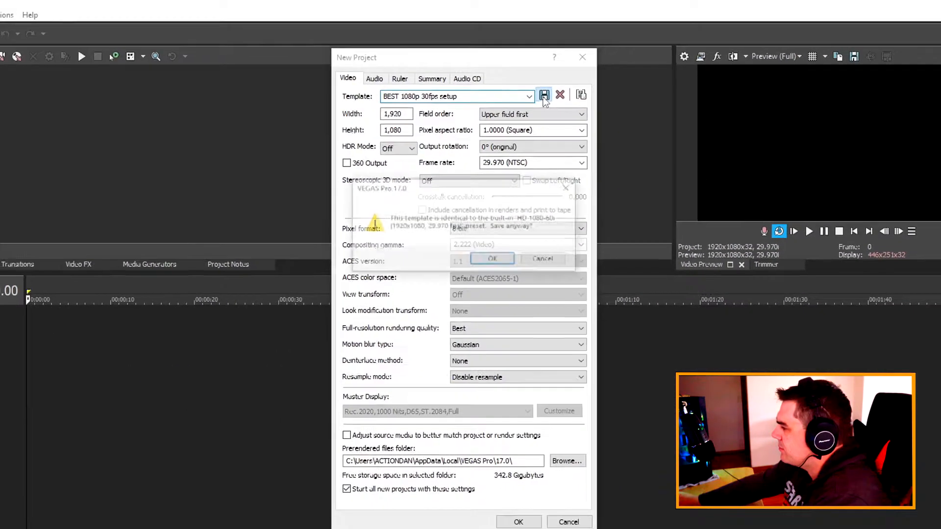
{"action": "left_click", "coordinate": [543, 125]}
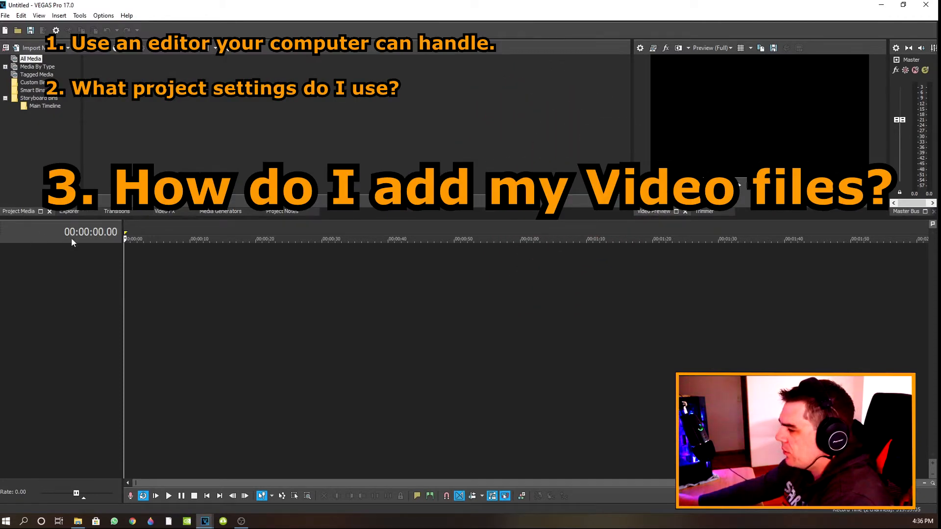
- Browse from the desktop through ACTION DAN Videos and the 2021 shortcut to the Ashes 4WD Fun folder in the built-in explorer
{"action": "left_click", "coordinate": [71, 212]}
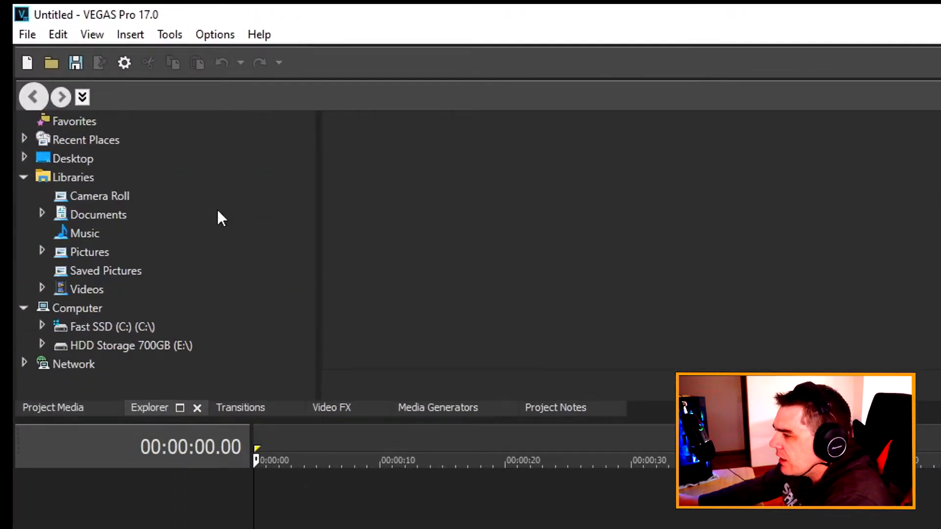
{"action": "left_click", "coordinate": [76, 165]}
{"action": "double_click", "coordinate": [416, 125]}
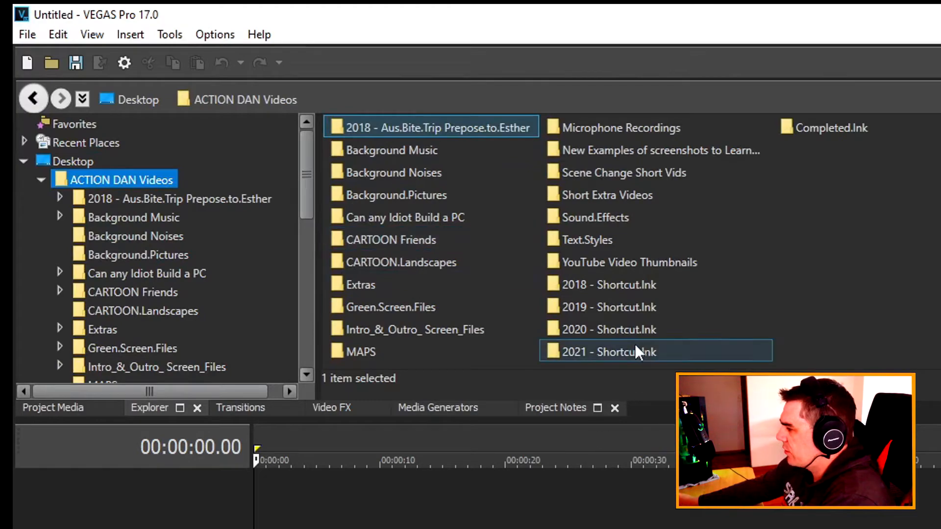
{"action": "left_click", "coordinate": [622, 351]}
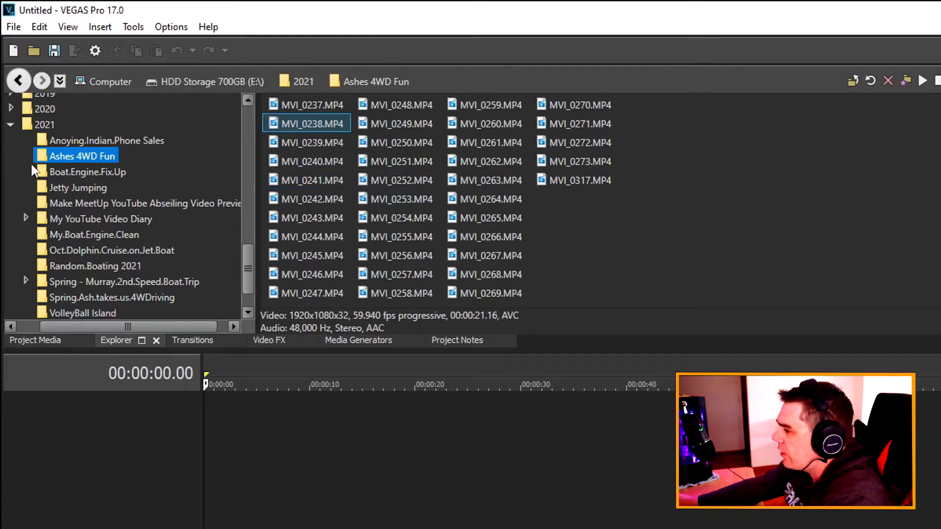
- Display the Ashes 4WD Fun clips as thumbnails and look through them to the end of the folder
{"action": "right_click", "coordinate": [636, 132]}
{"action": "mouse_move", "coordinate": [640, 139]}
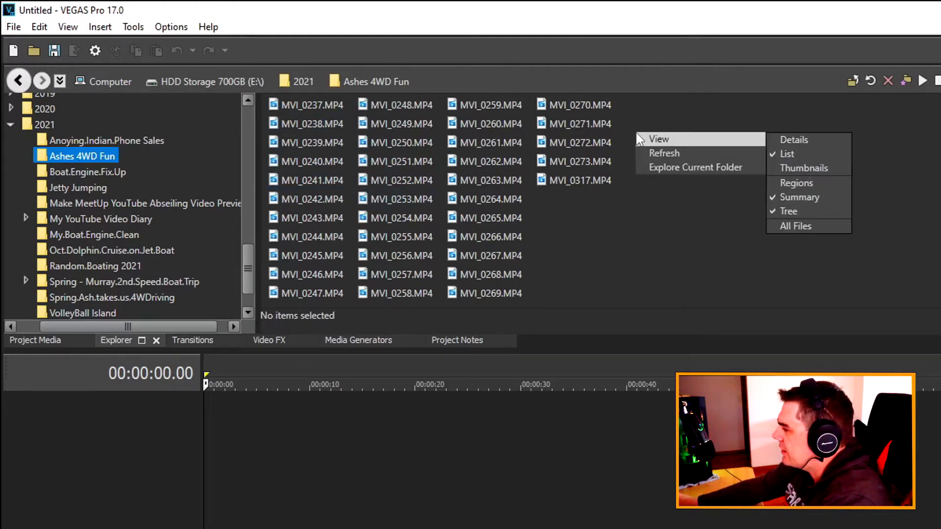
{"action": "left_click", "coordinate": [805, 168]}
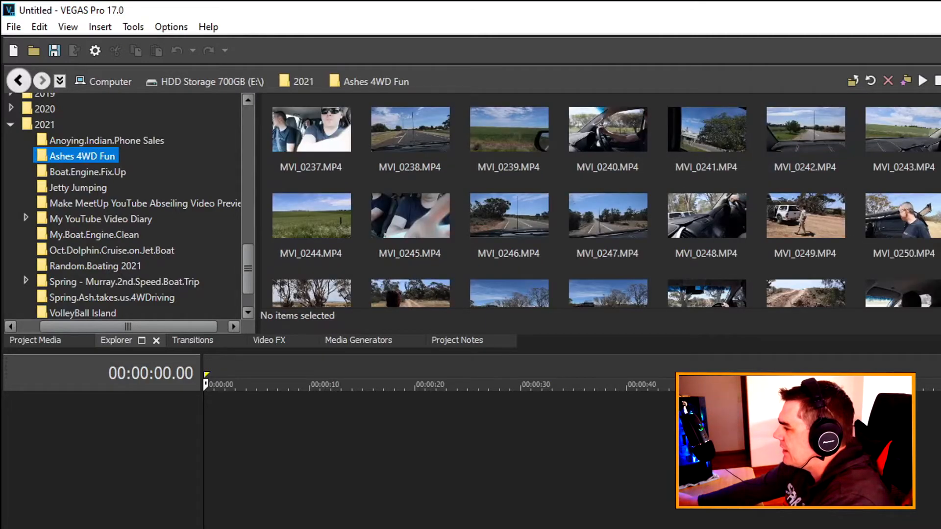
{"action": "scroll", "coordinate": [598, 206], "scroll_direction": "down", "scroll_amount": 2}
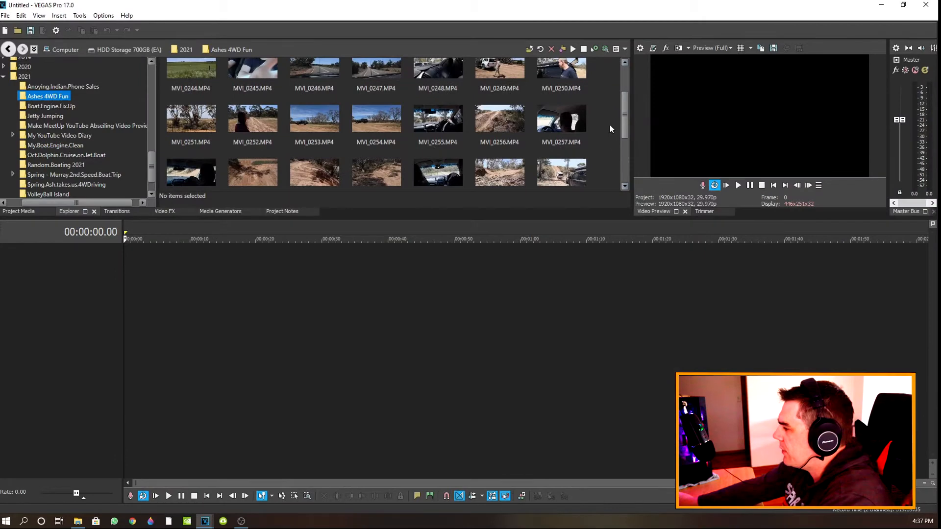
{"action": "scroll", "coordinate": [614, 130], "scroll_direction": "down", "scroll_amount": 4}
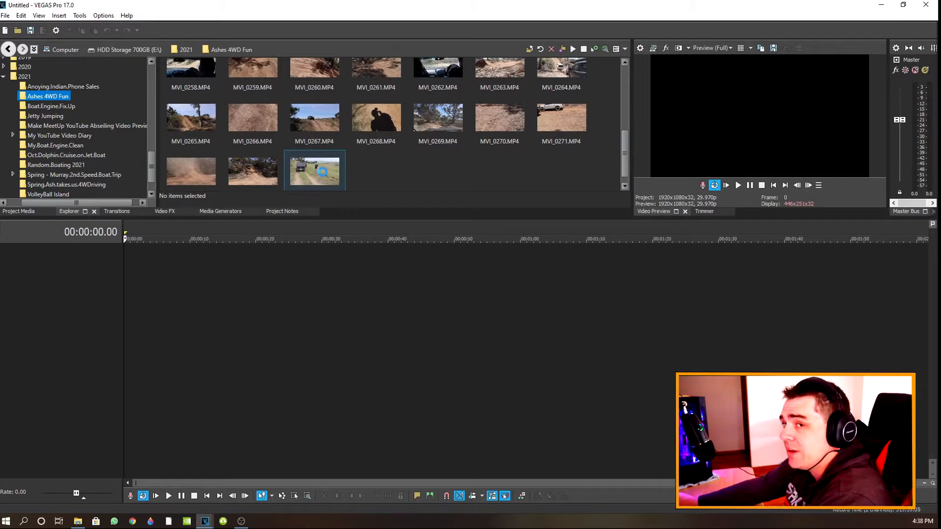
- Place the clips MVI_0237, MVI_0238 and MVI_0239 one after another on the timeline
{"action": "scroll", "coordinate": [478, 136], "scroll_direction": "down", "scroll_amount": 1}
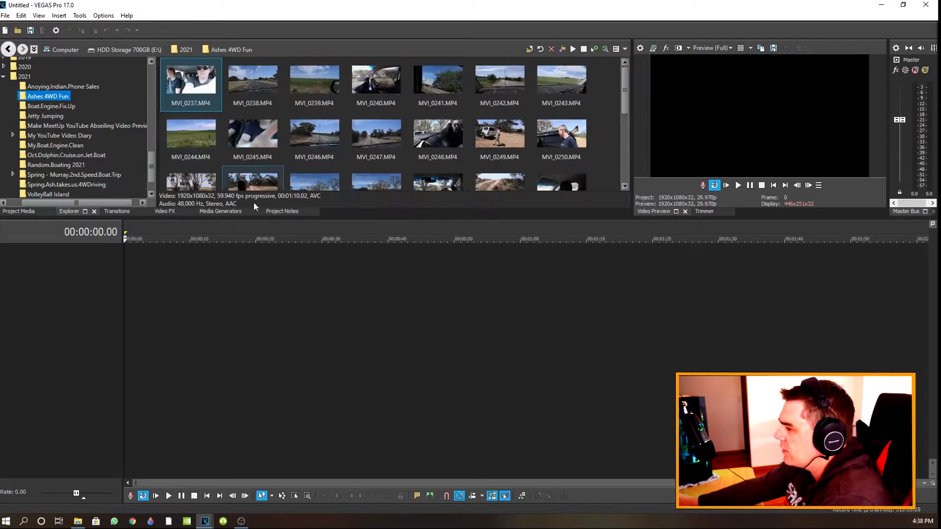
{"action": "left_click_drag", "start_coordinate": [188, 83], "coordinate": [281, 265]}
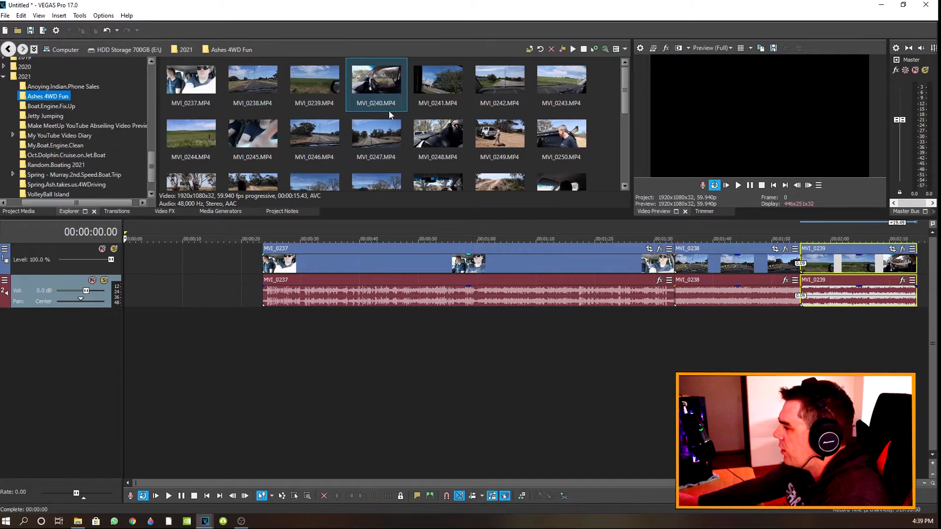
- Add the clips MVI_0240 through MVI_0250 together to the timeline, directly after MVI_0239
{"action": "left_click", "coordinate": [479, 90], "text": "shift"}
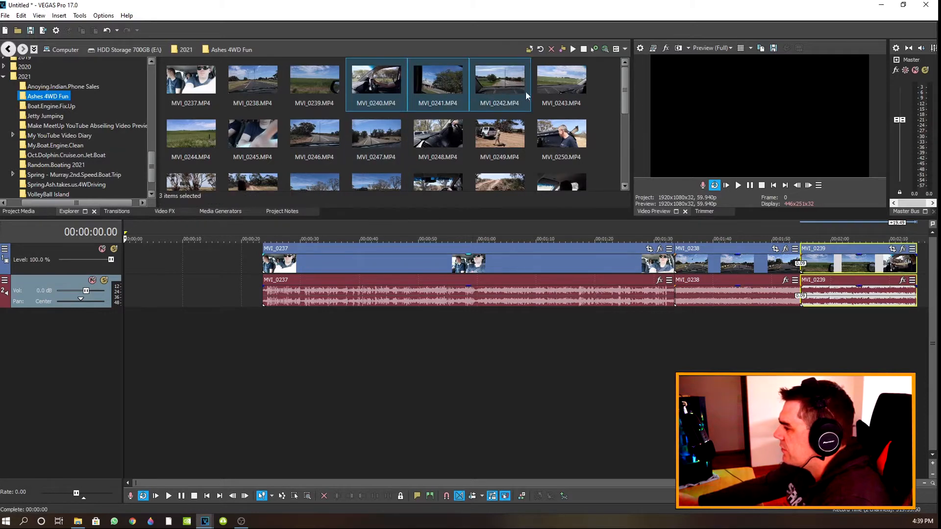
{"action": "left_click", "coordinate": [549, 94], "text": "ctrl"}
{"action": "left_click", "coordinate": [197, 137], "text": "ctrl"}
{"action": "left_click", "coordinate": [254, 139], "text": "ctrl"}
{"action": "left_click", "coordinate": [316, 139], "text": "ctrl"}
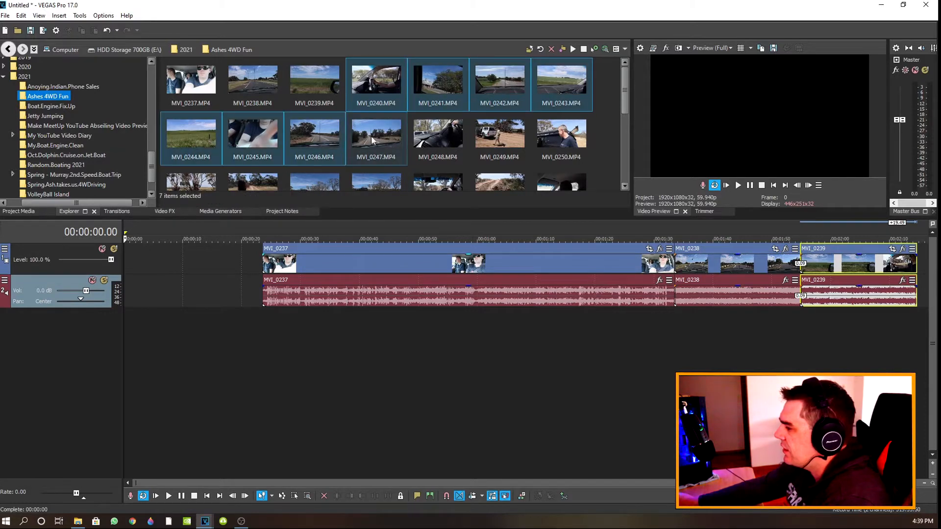
{"action": "left_click", "coordinate": [373, 140], "text": "ctrl"}
{"action": "left_click", "coordinate": [438, 141], "text": "ctrl"}
{"action": "left_click", "coordinate": [498, 142], "text": "ctrl"}
{"action": "left_click", "coordinate": [557, 139], "text": "ctrl"}
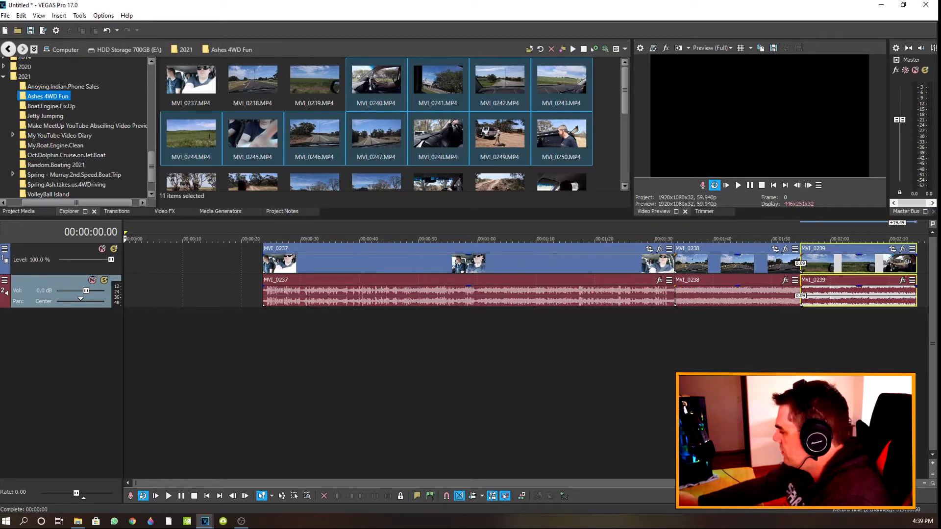
{"action": "left_click_drag", "start_coordinate": [407, 483], "coordinate": [671, 483]}
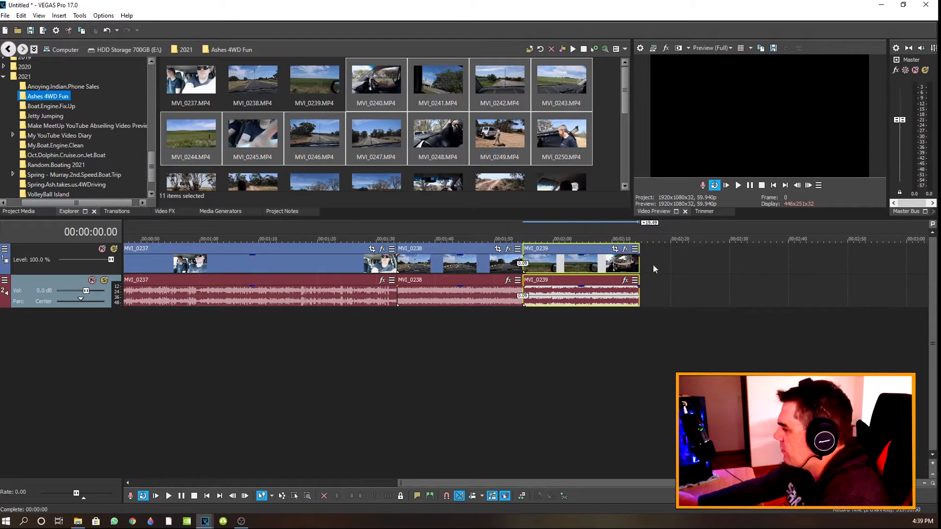
{"action": "left_click_drag", "start_coordinate": [480, 181], "coordinate": [645, 263]}
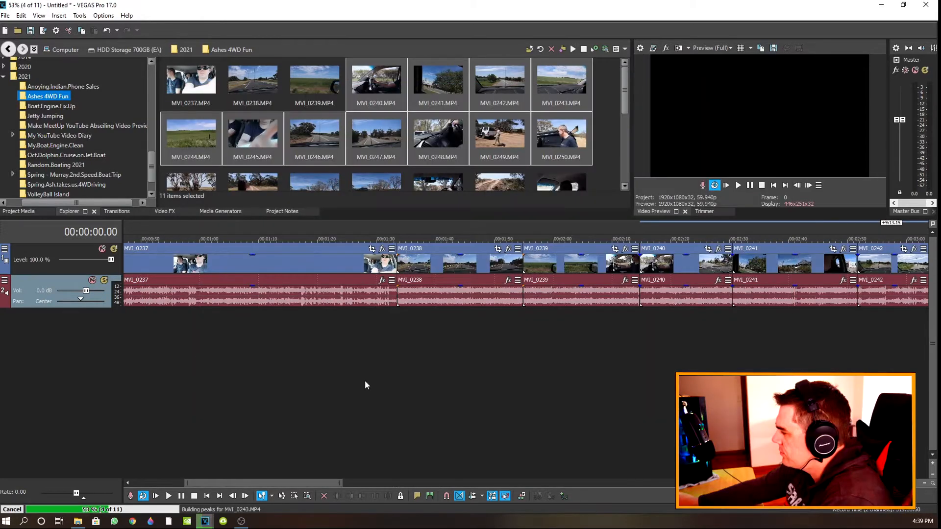
{"action": "scroll", "coordinate": [162, 470], "scroll_direction": "down", "scroll_amount": 2}
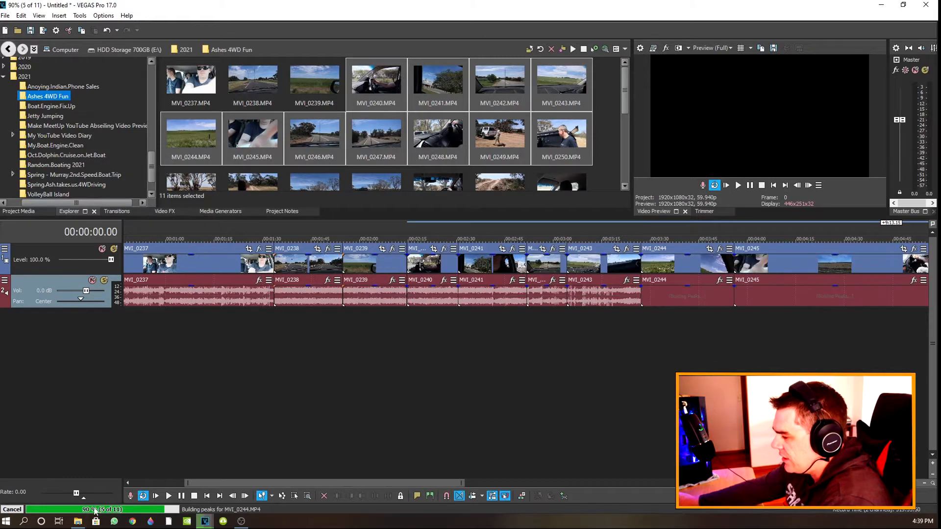
{"action": "scroll", "coordinate": [143, 452], "scroll_direction": "down", "scroll_amount": 2}
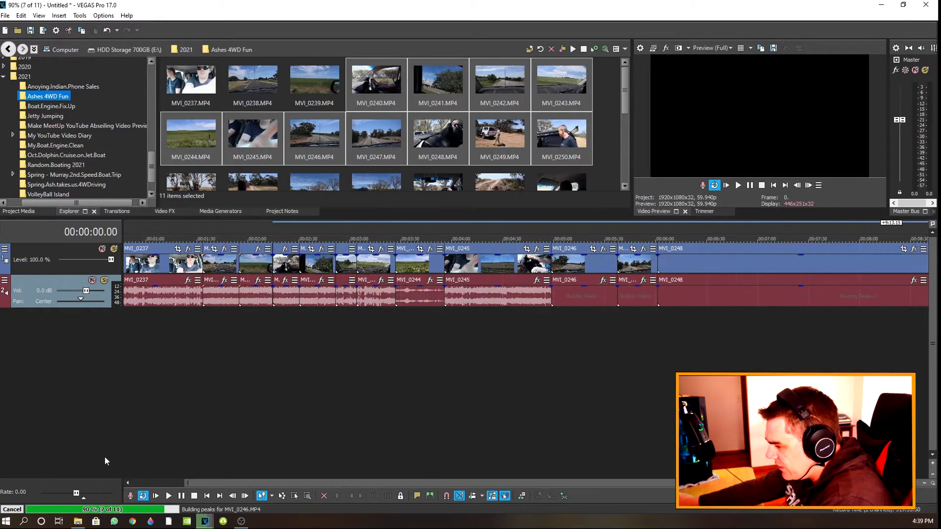
{"action": "scroll", "coordinate": [105, 456], "scroll_direction": "down", "scroll_amount": 2}
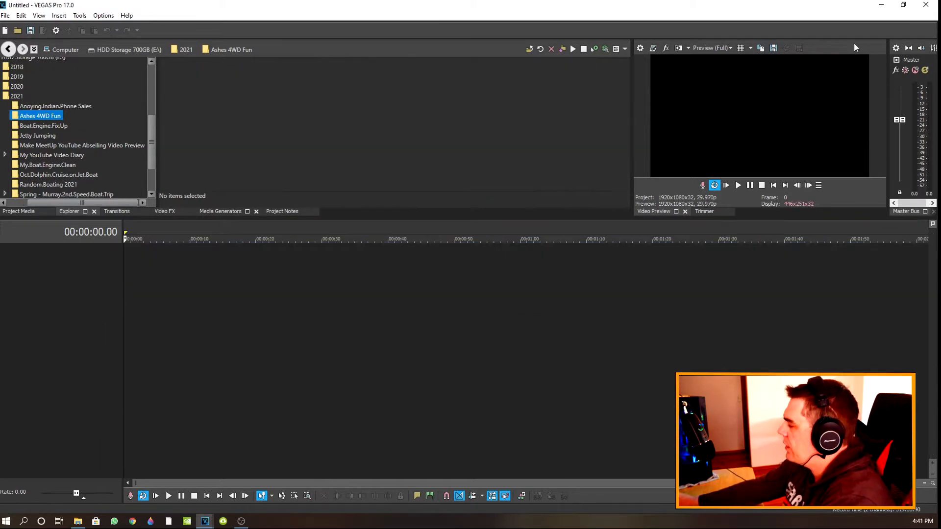
- Switch to File Explorer, open the Ashes 4WD Fun folder, and select all MVI video clips without the .sfk files
{"action": "left_click", "coordinate": [881, 7]}
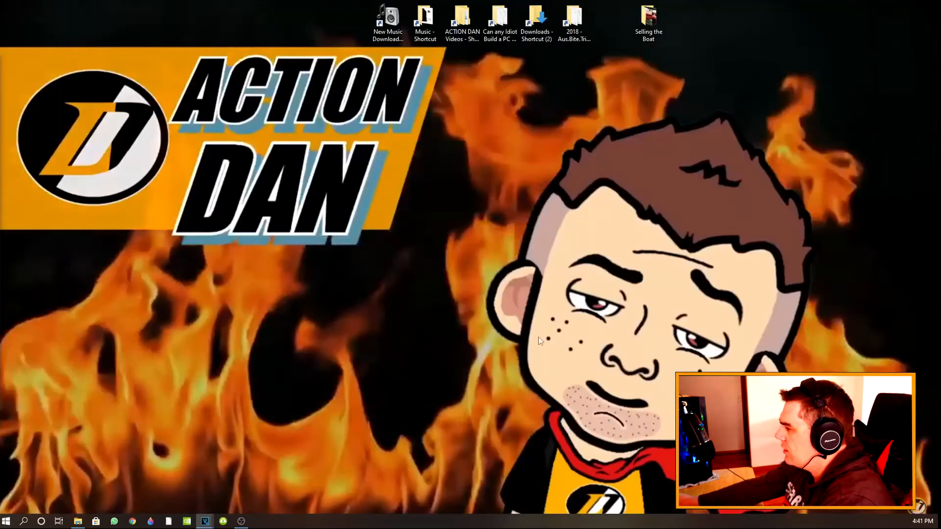
{"action": "double_click", "coordinate": [462, 19]}
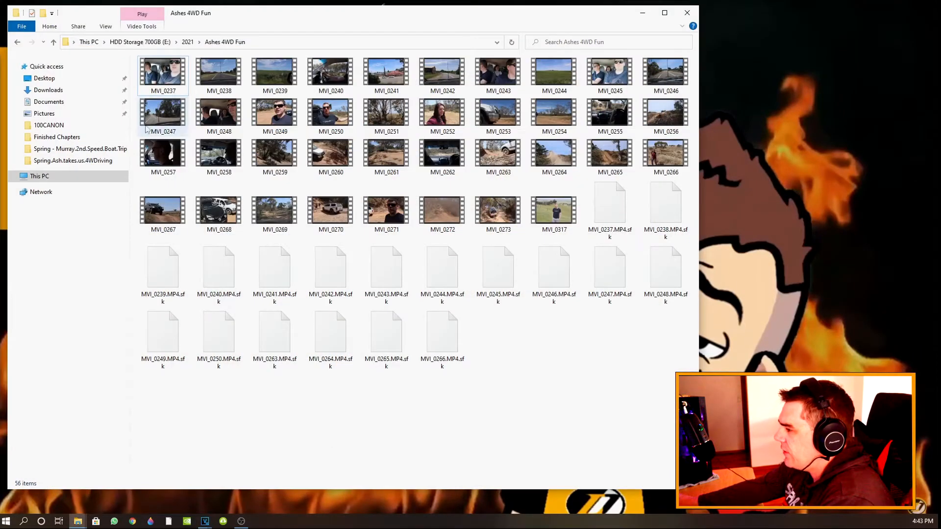
{"action": "left_click_drag", "start_coordinate": [133, 62], "coordinate": [652, 246]}
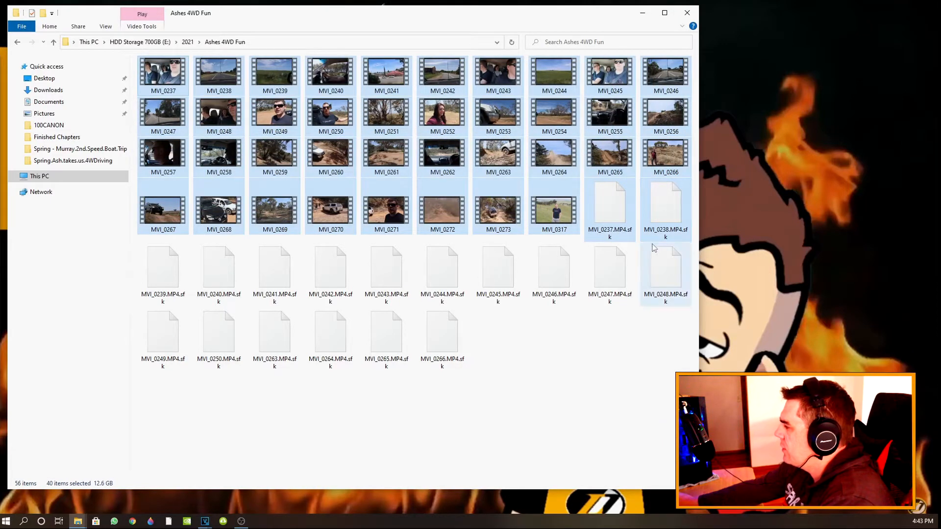
{"action": "left_click", "coordinate": [616, 215], "text": "ctrl"}
{"action": "left_click", "coordinate": [666, 211], "text": "ctrl"}
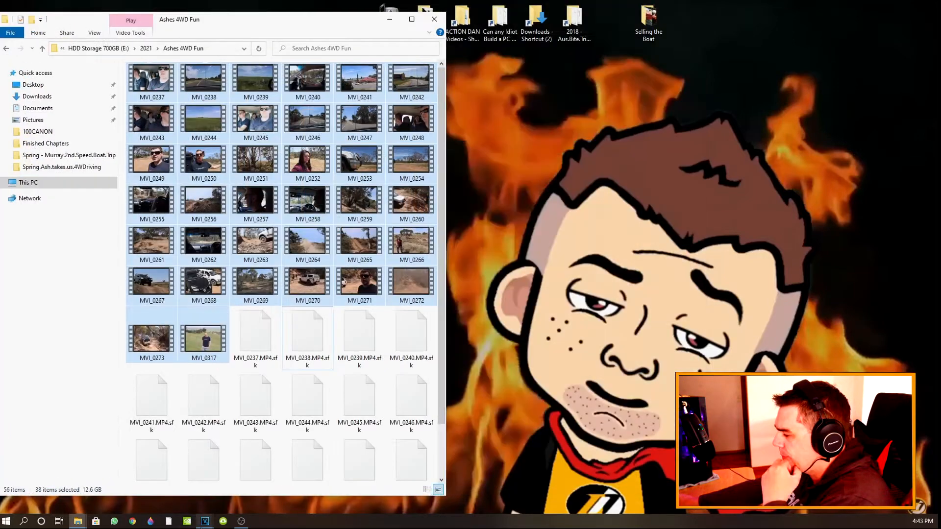
- Arrange the empty VEGAS Pro project beside File Explorer and add all the selected clips to its timeline
{"action": "mouse_move", "coordinate": [205, 520]}
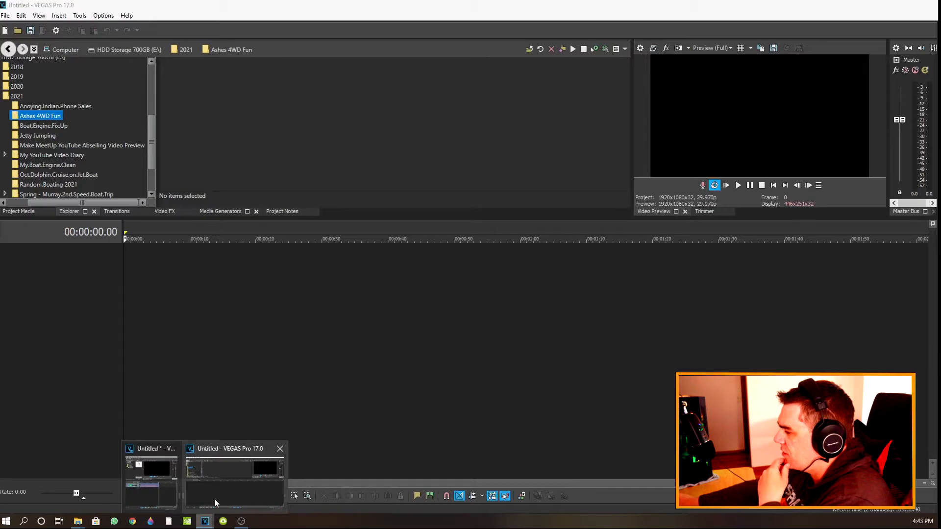
{"action": "left_click", "coordinate": [214, 499]}
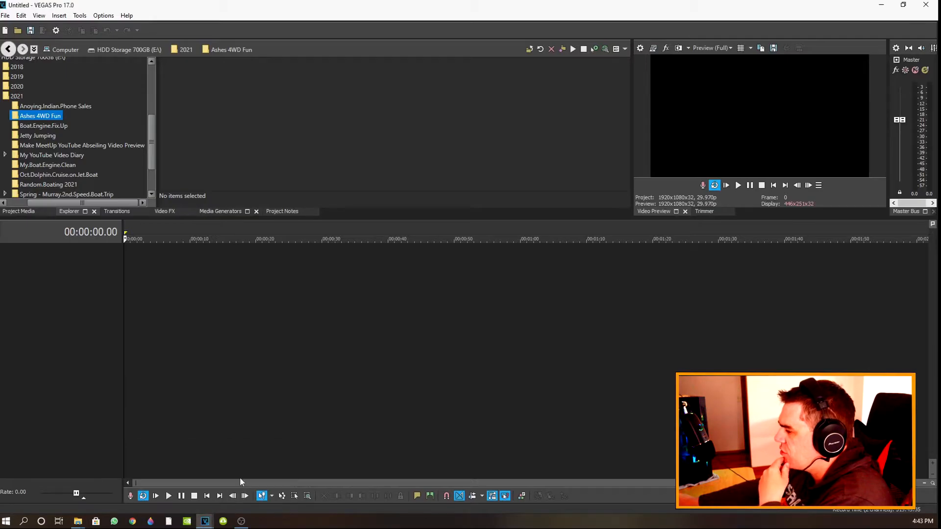
{"action": "left_click", "coordinate": [907, 7]}
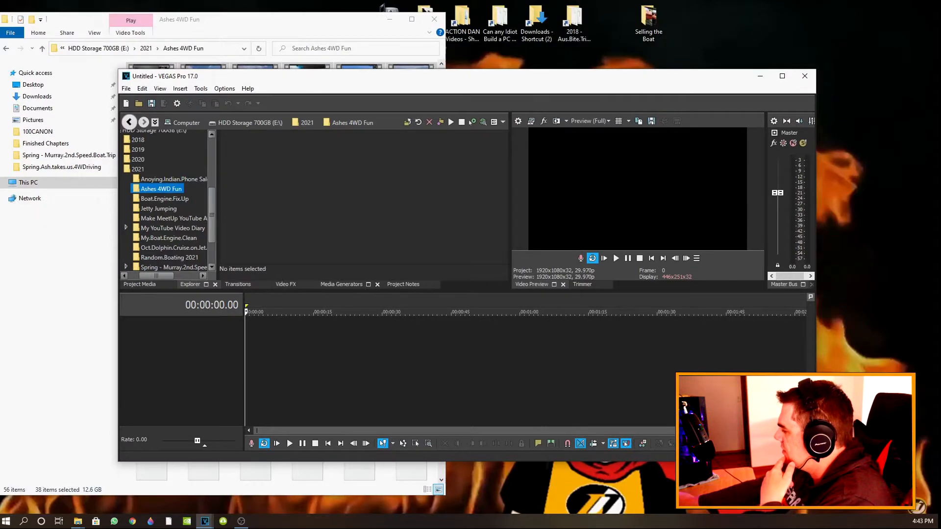
{"action": "left_click_drag", "start_coordinate": [815, 461], "coordinate": [642, 494]}
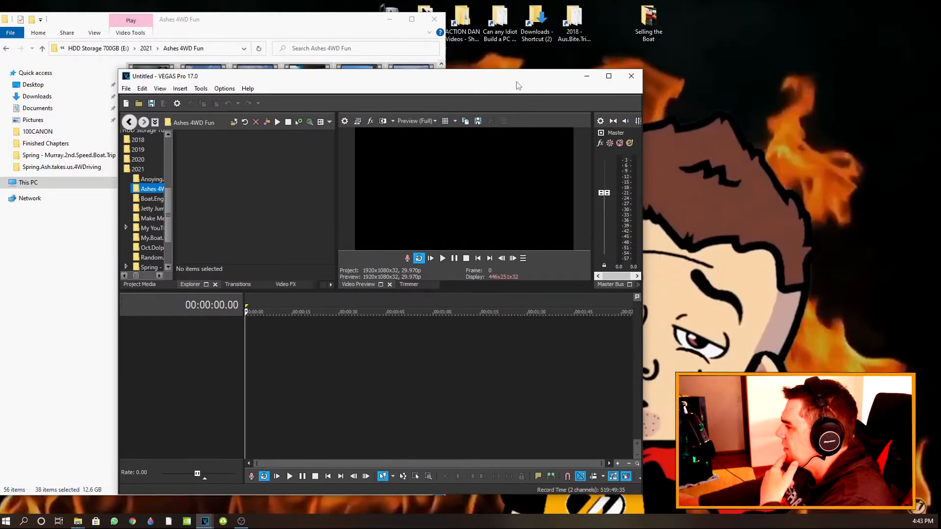
{"action": "left_click_drag", "start_coordinate": [519, 86], "coordinate": [528, 22]}
{"action": "left_click_drag", "start_coordinate": [651, 431], "coordinate": [527, 511]}
{"action": "left_click_drag", "start_coordinate": [390, 25], "coordinate": [746, 23]}
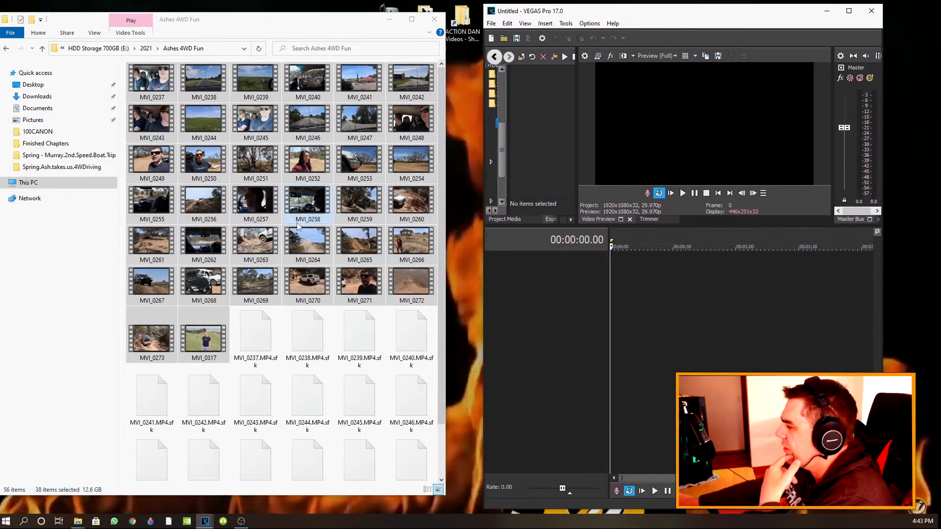
{"action": "left_click", "coordinate": [146, 80]}
{"action": "left_click_drag", "start_coordinate": [146, 79], "coordinate": [761, 284]}
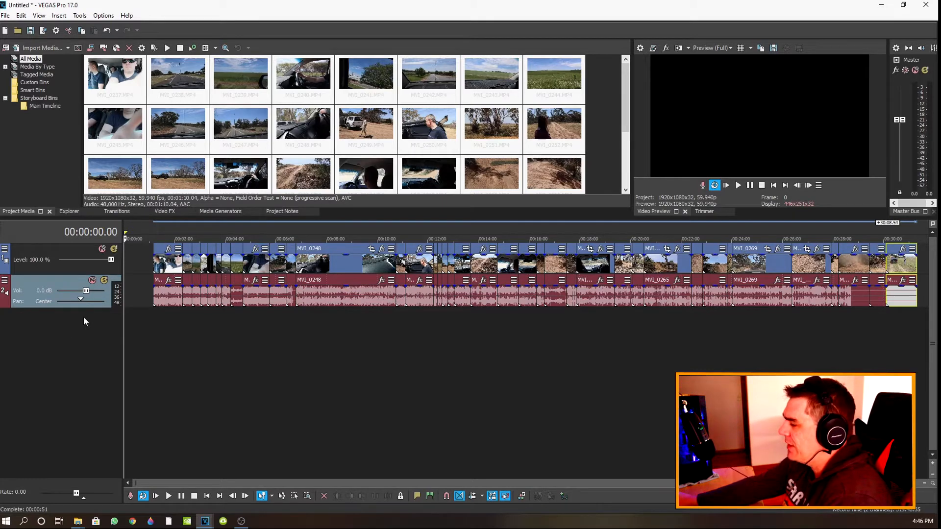
- Insert a new audio track below the clips' video and audio tracks
{"action": "right_click", "coordinate": [95, 323]}
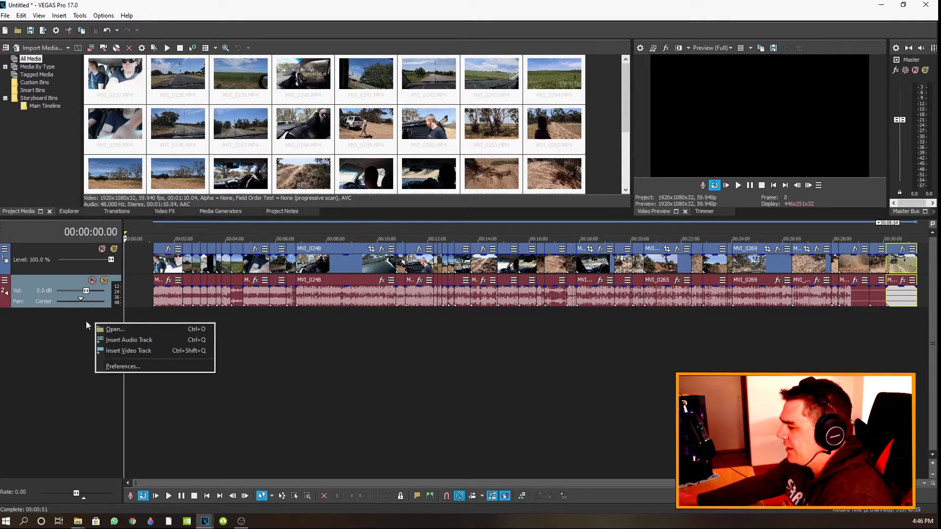
{"action": "left_click", "coordinate": [118, 343]}
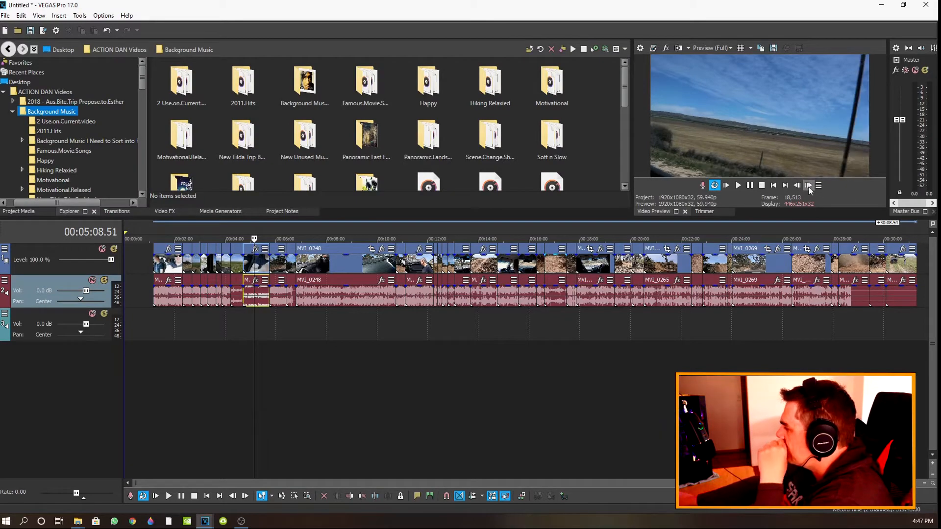
- Place "Basixx - We Came To Party" from the Motivational.Relaxed folder on the new audio track at 00:04:25.53 and play it back
{"action": "left_click", "coordinate": [235, 314]}
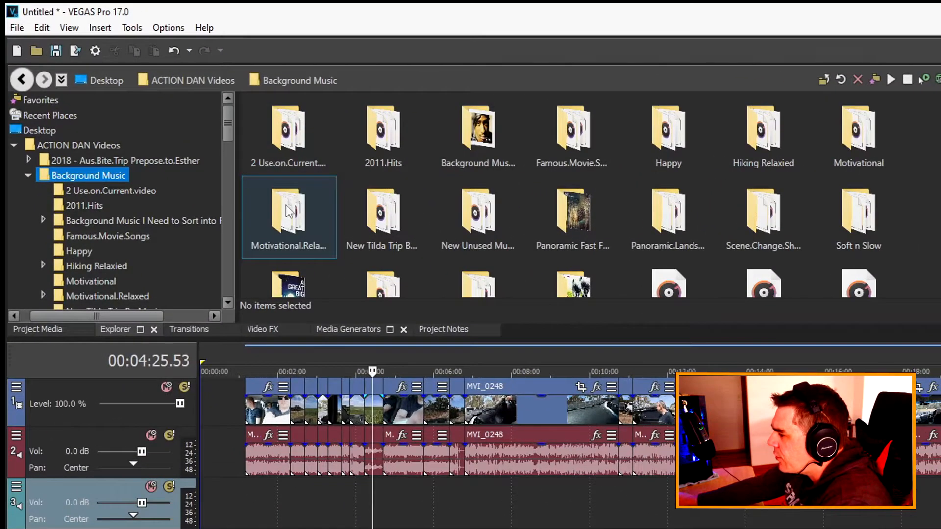
{"action": "double_click", "coordinate": [286, 207]}
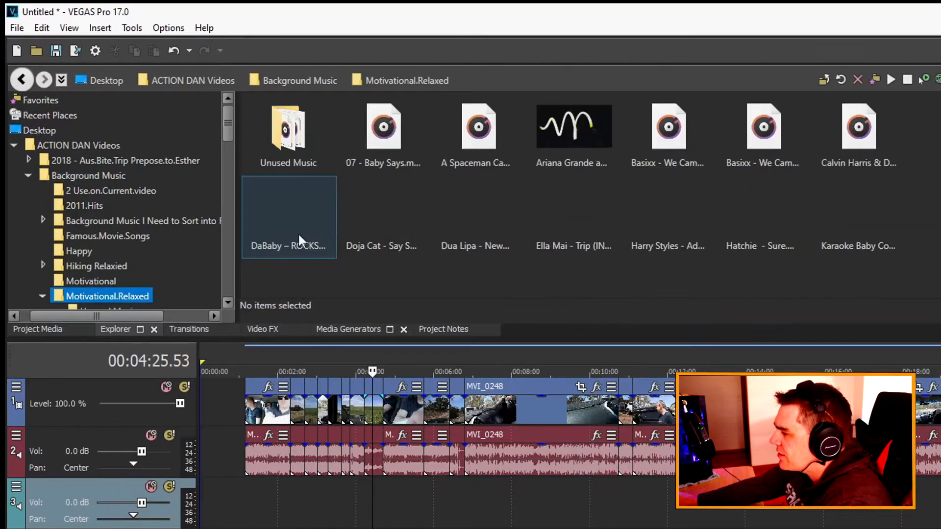
{"action": "left_click_drag", "start_coordinate": [664, 142], "coordinate": [378, 515]}
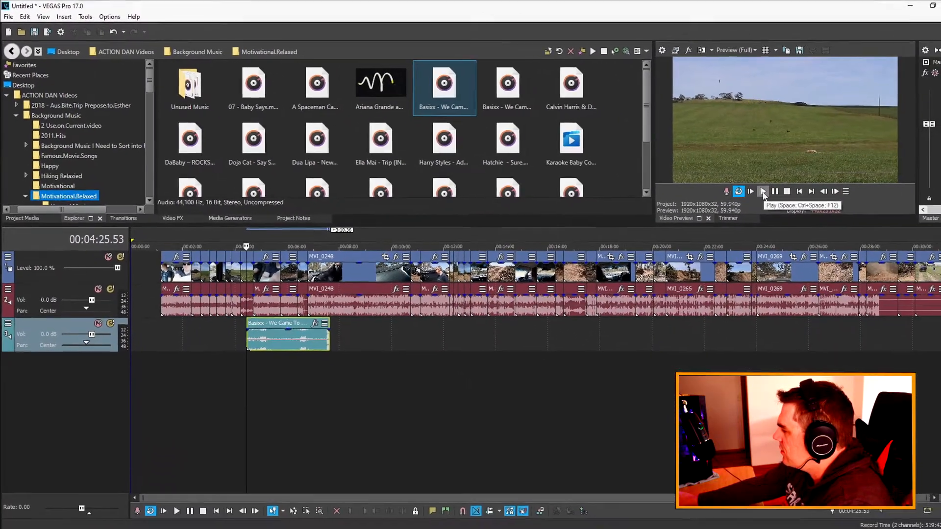
{"action": "left_click", "coordinate": [762, 192]}
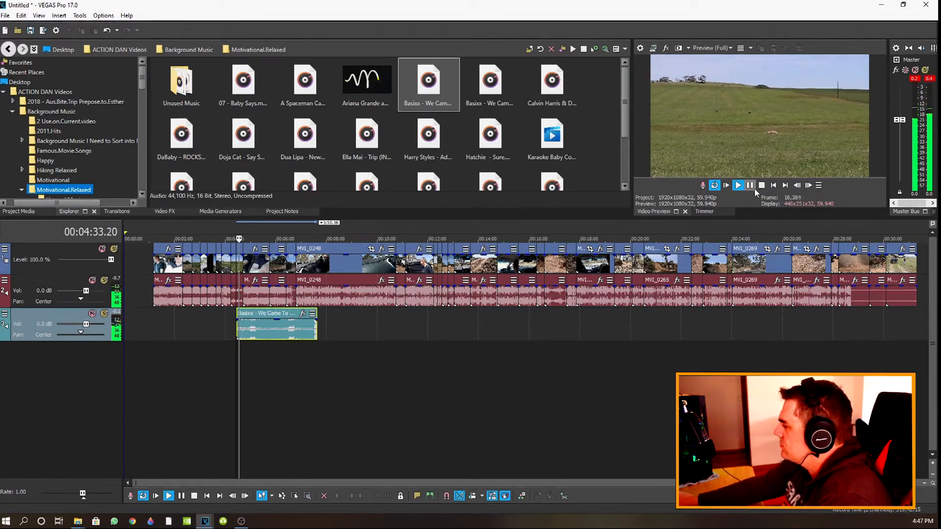
{"action": "left_click", "coordinate": [750, 186]}
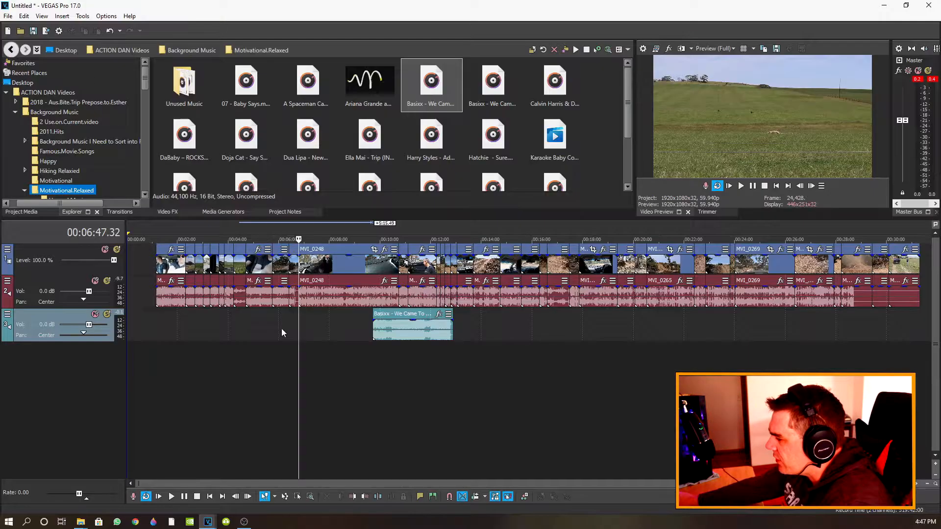
- Move the Basixx song to start at about 00:03:46.28 on its track and play back from there
{"action": "left_click", "coordinate": [281, 329]}
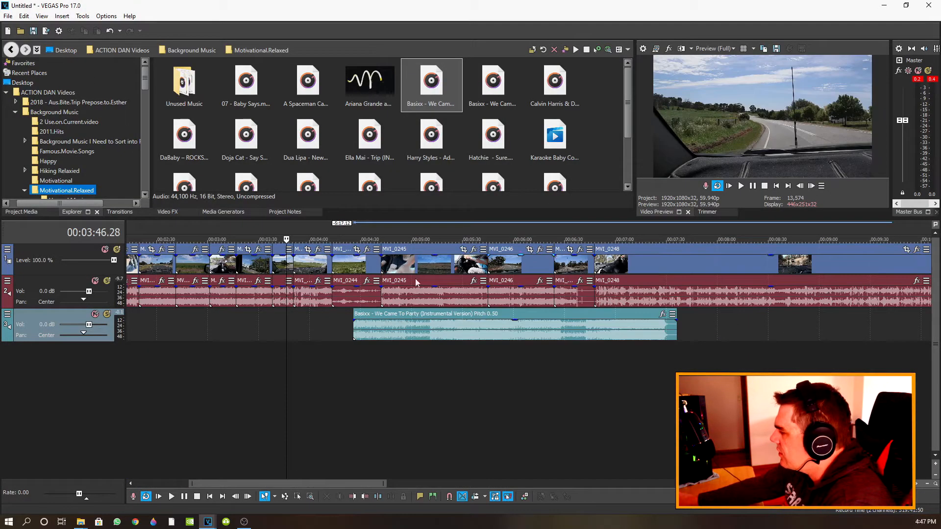
{"action": "left_click_drag", "start_coordinate": [407, 321], "coordinate": [342, 322]}
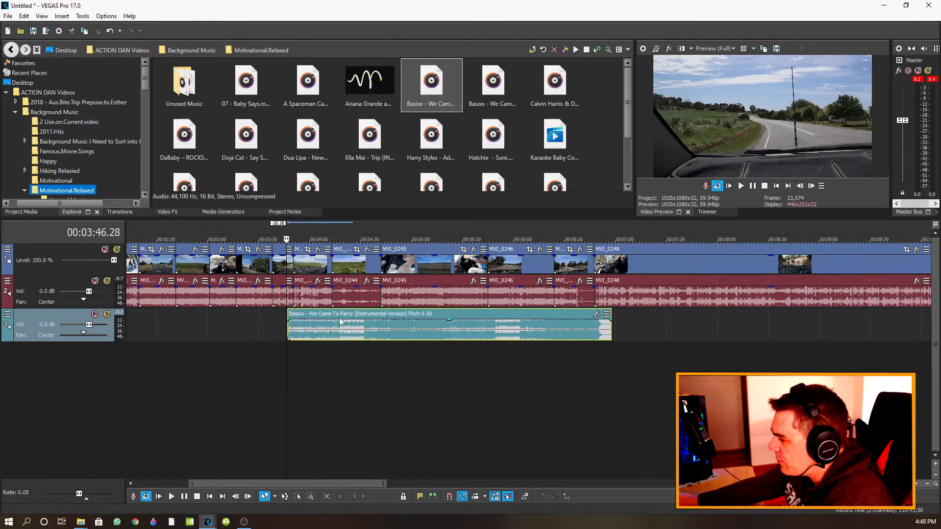
{"action": "left_click", "coordinate": [741, 186]}
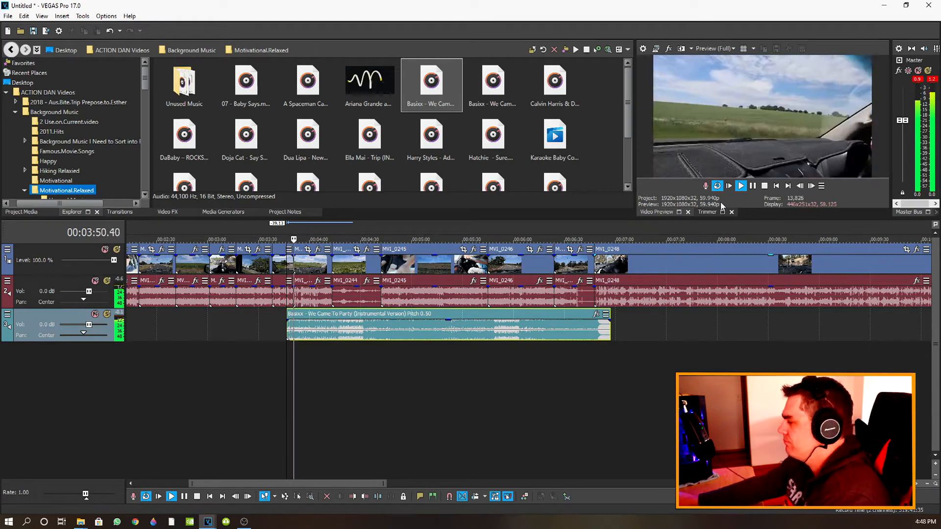
{"action": "key", "text": "space"}
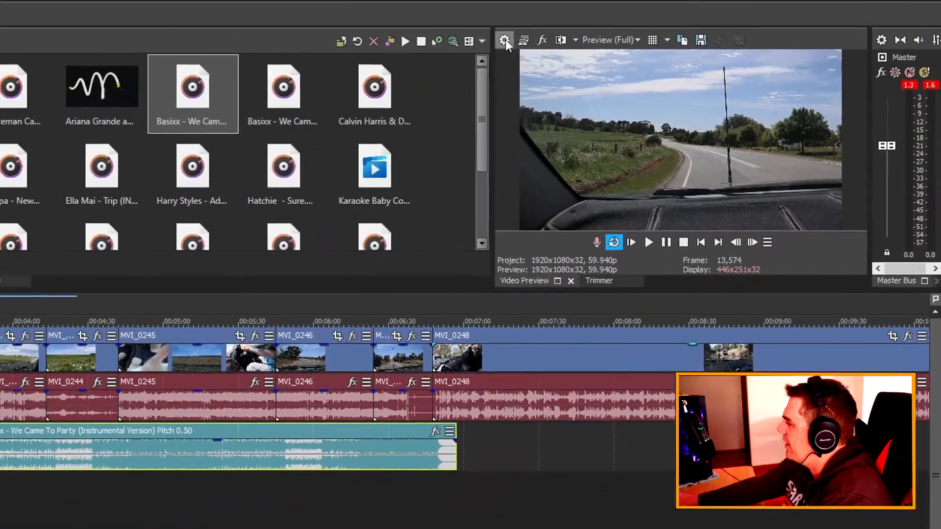
- Apply the "Best 1080p 30fps" template to the project's video properties
{"action": "left_click", "coordinate": [392, 33]}
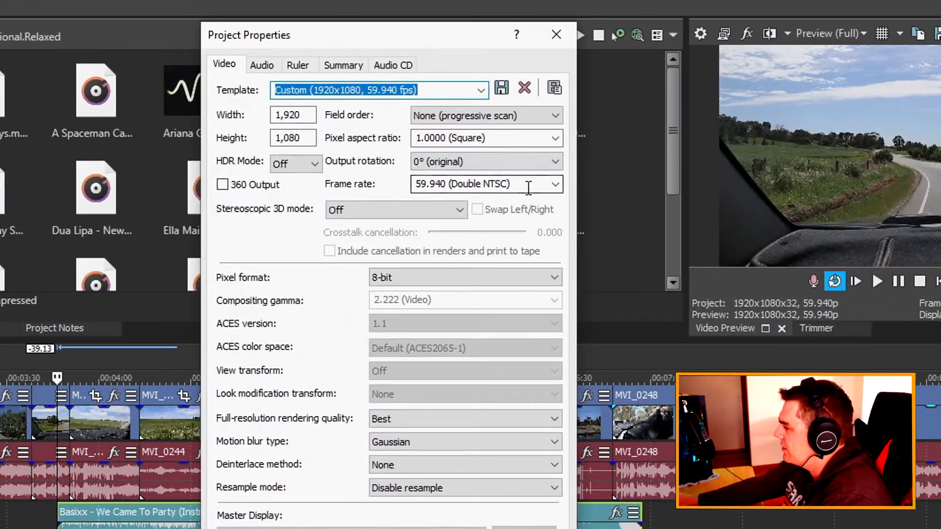
{"action": "left_click", "coordinate": [492, 164]}
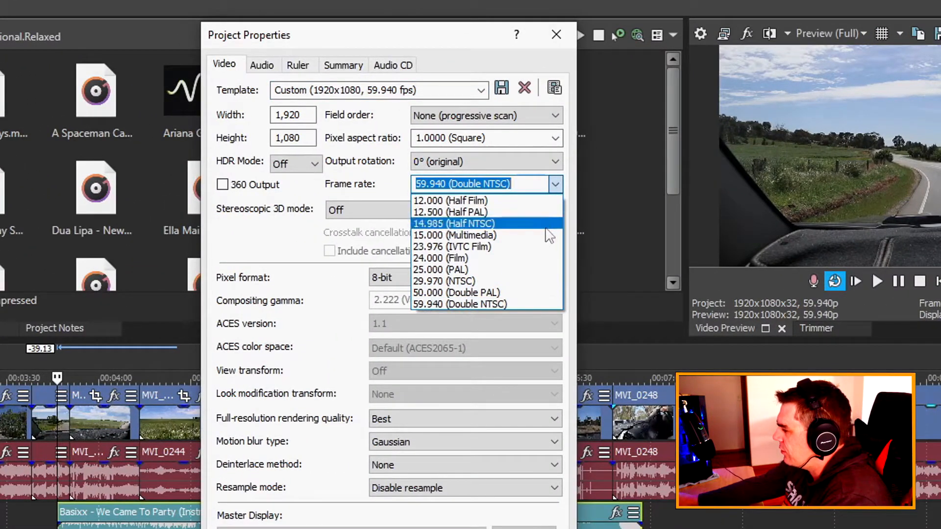
{"action": "left_click", "coordinate": [481, 91]}
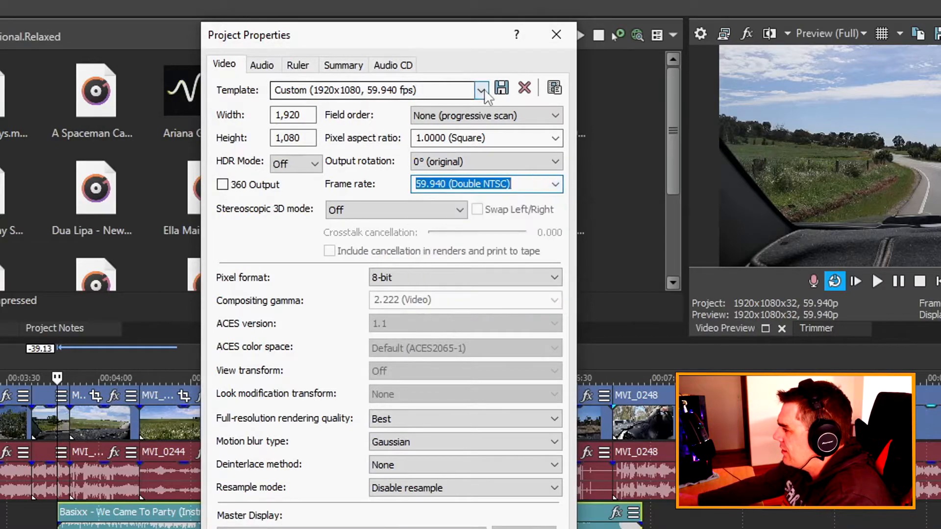
{"action": "left_click", "coordinate": [482, 91]}
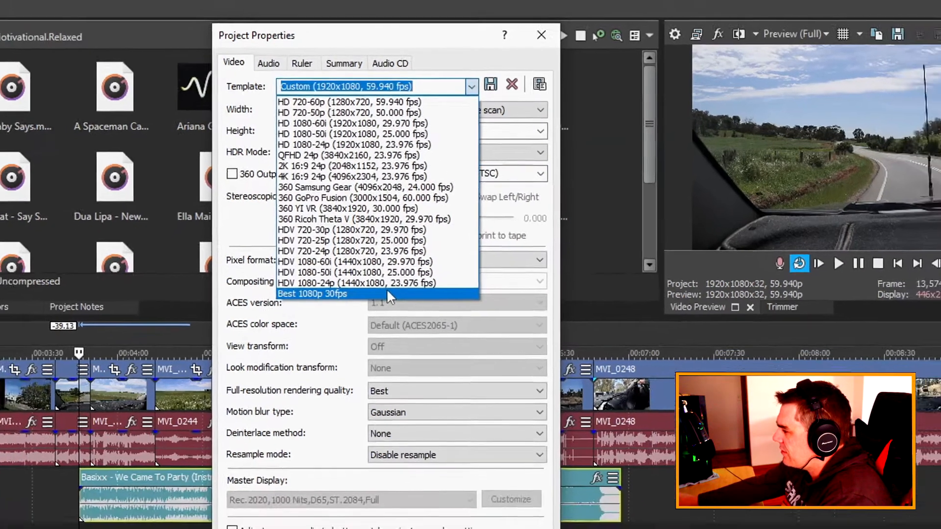
{"action": "left_click", "coordinate": [387, 293]}
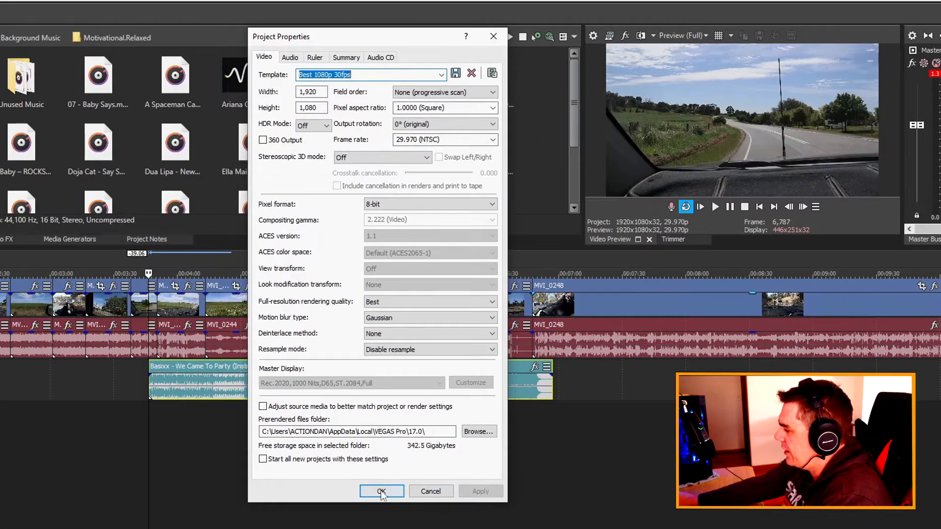
{"action": "left_click", "coordinate": [382, 492]}
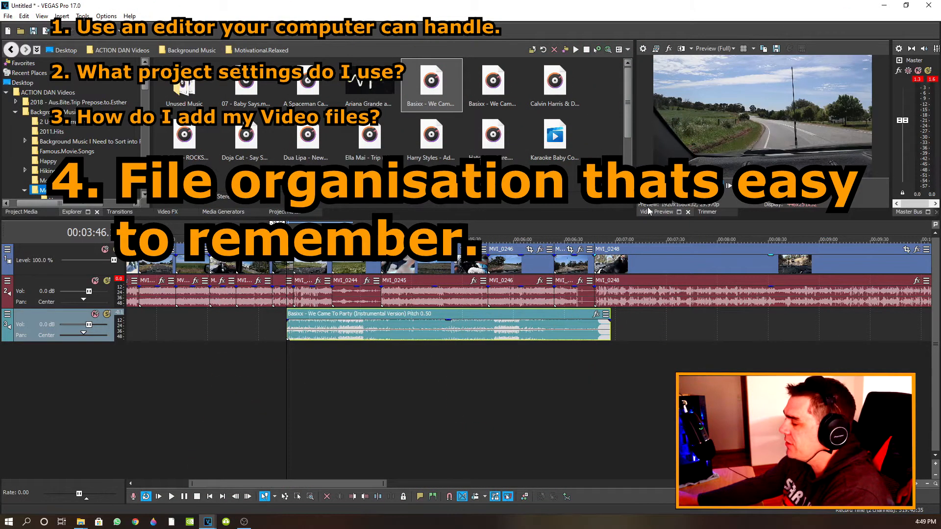
- Minimise the editor and create a folder named "My VIDEO Projects" on the desktop
{"action": "left_click", "coordinate": [883, 5]}
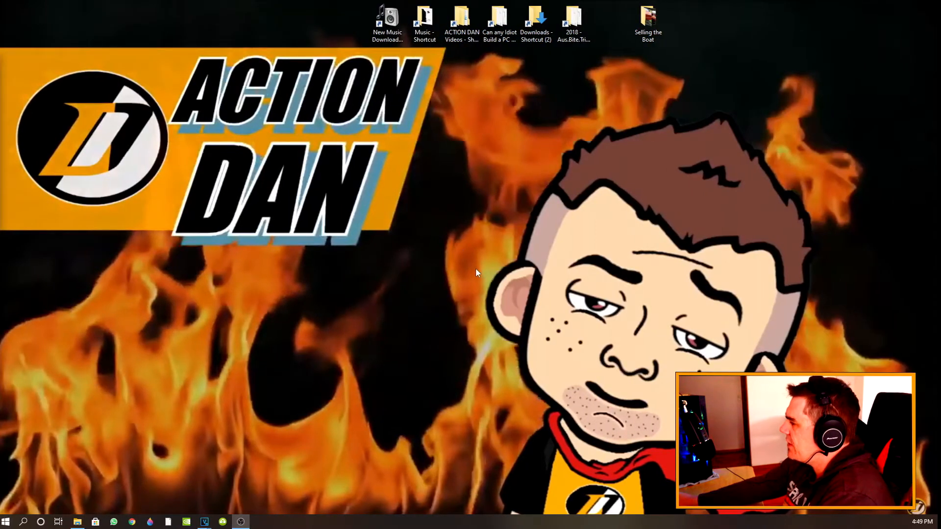
{"action": "right_click", "coordinate": [439, 232]}
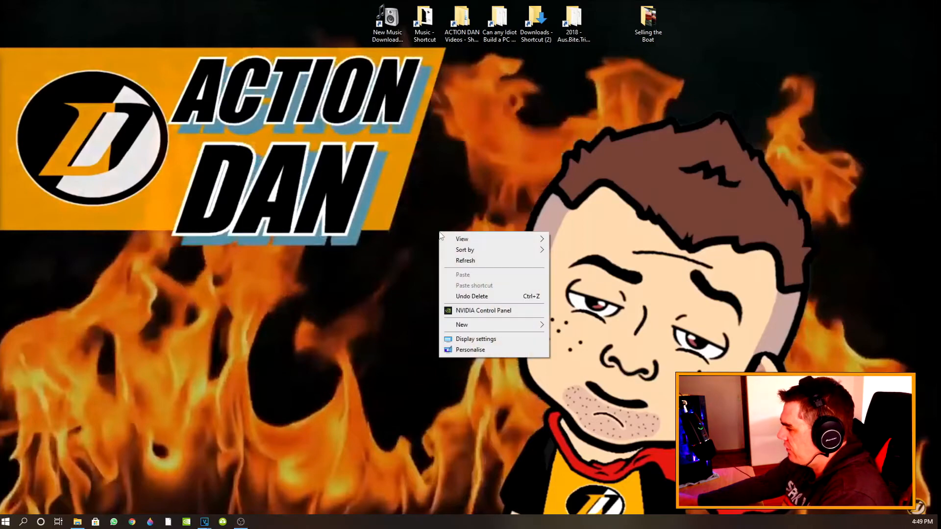
{"action": "mouse_move", "coordinate": [495, 325]}
{"action": "left_click", "coordinate": [573, 325]}
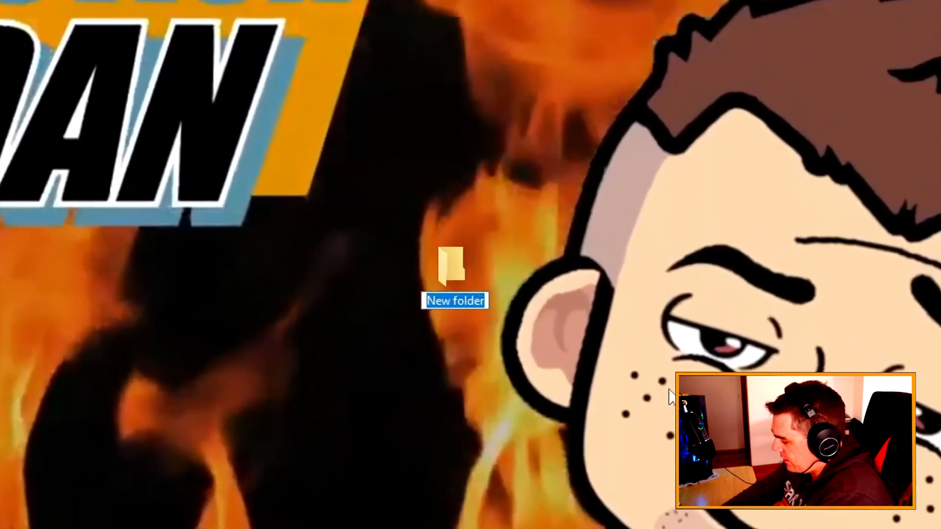
{"action": "type", "text": "My Vi"}
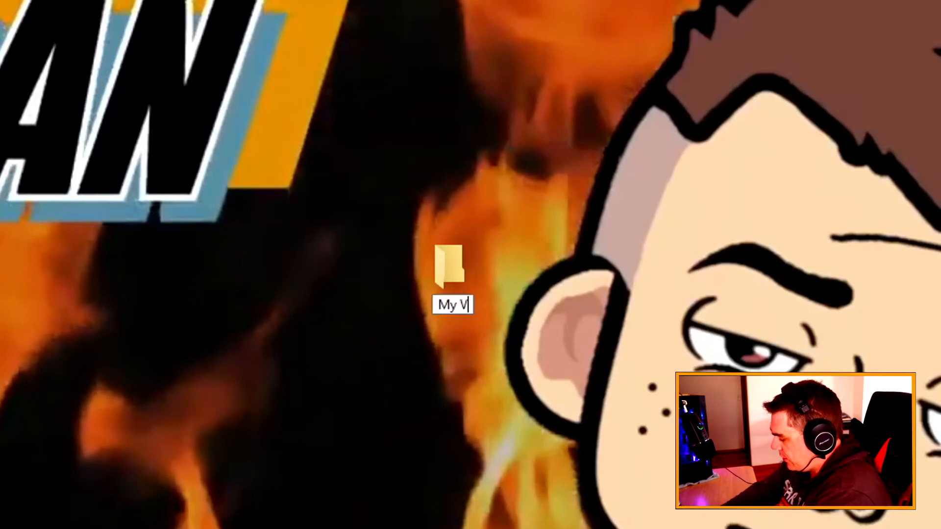
{"action": "key", "text": "BackSpace"}
{"action": "key", "text": "BackSpace"}
{"action": "type", "text": "VIDEO Projects"}
{"action": "key", "text": "Return"}
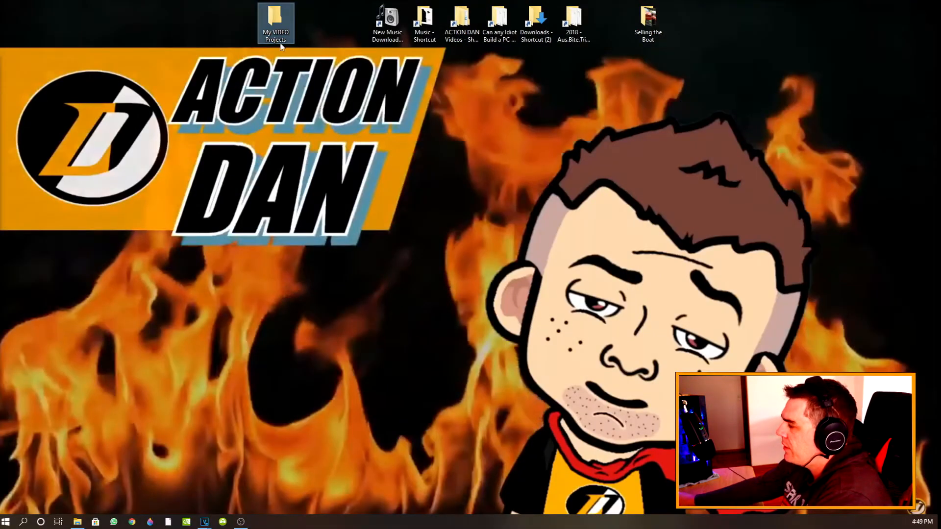
- Create a "My 2021 4WD Trip" subfolder inside My VIDEO Projects and close the folder window
{"action": "double_click", "coordinate": [281, 44]}
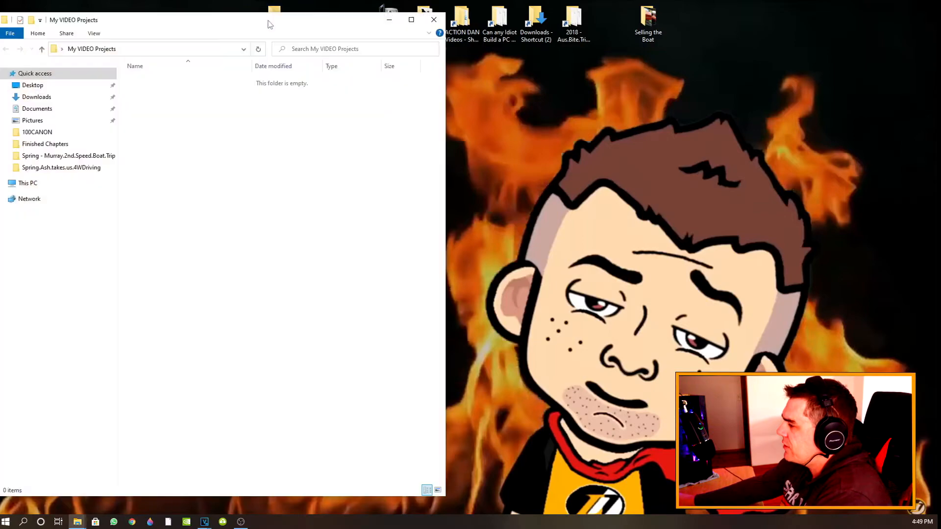
{"action": "left_click", "coordinate": [252, 169]}
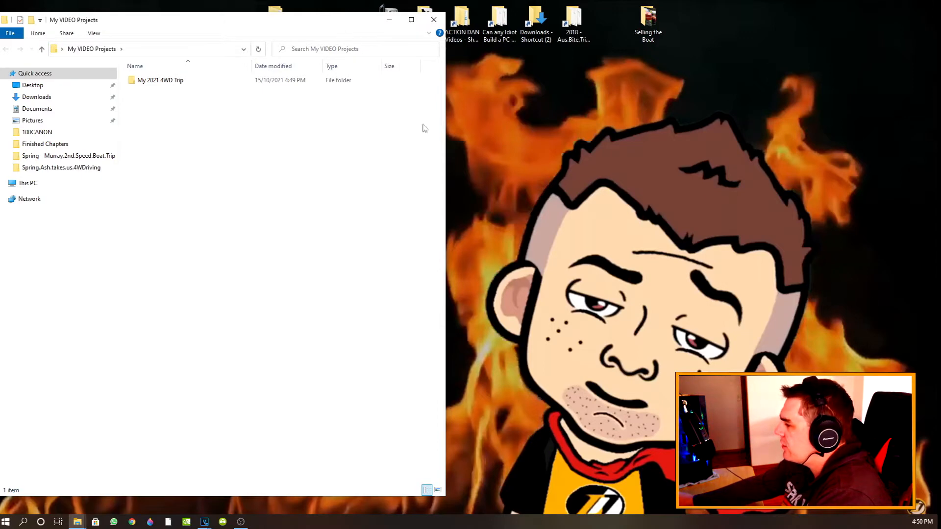
{"action": "left_click", "coordinate": [433, 20]}
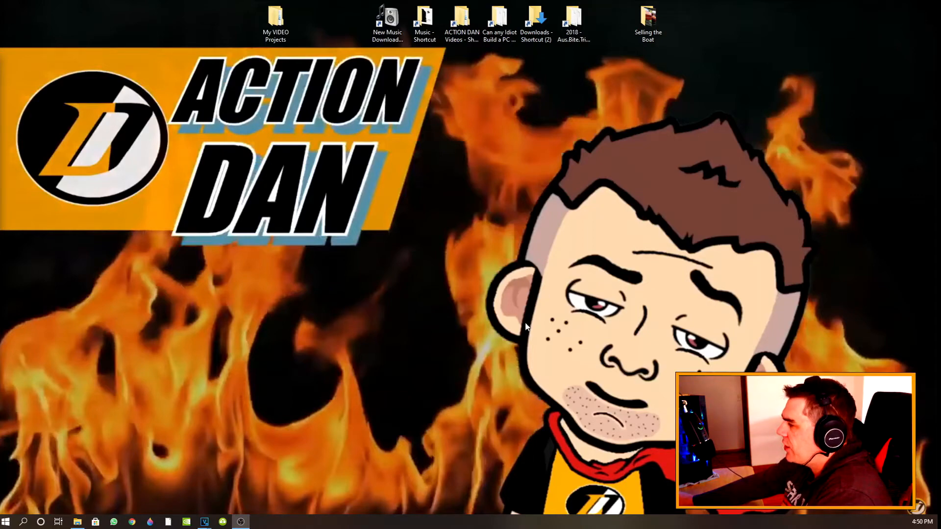
- Look through My VIDEO Projects and its My 2021 4WD Trip subfolder, closing the window when done
{"action": "double_click", "coordinate": [276, 17]}
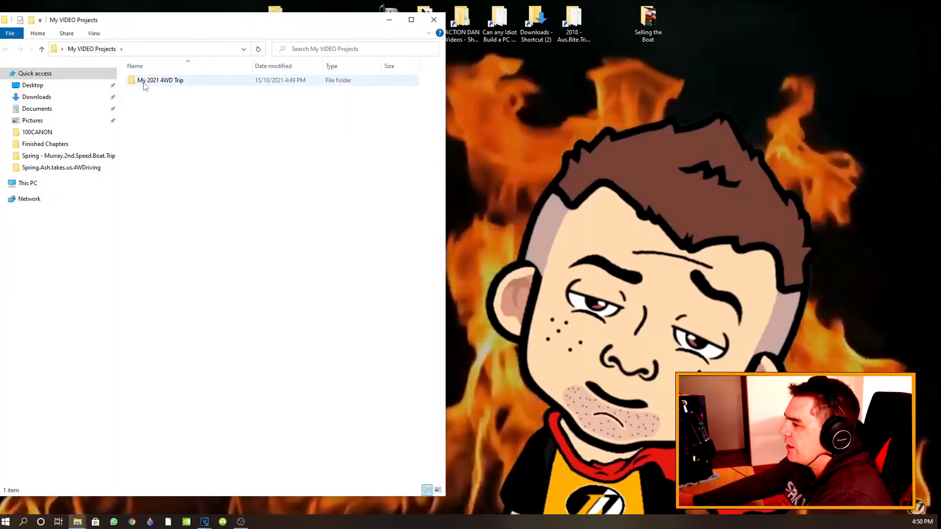
{"action": "double_click", "coordinate": [145, 81]}
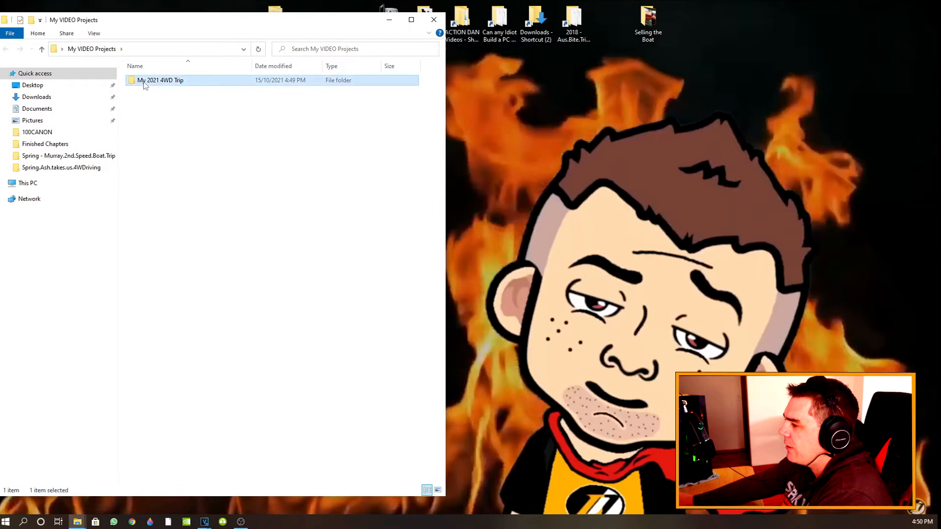
{"action": "left_click", "coordinate": [7, 49]}
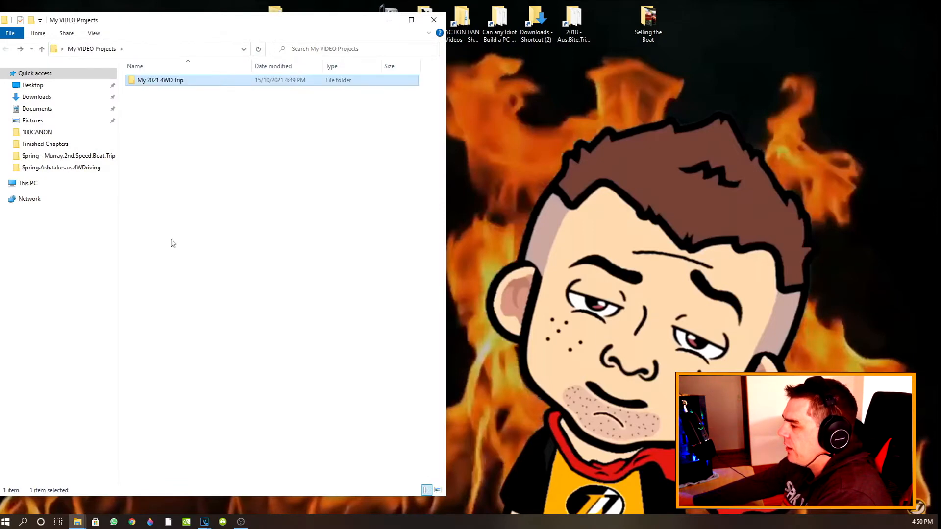
{"action": "left_click", "coordinate": [433, 20]}
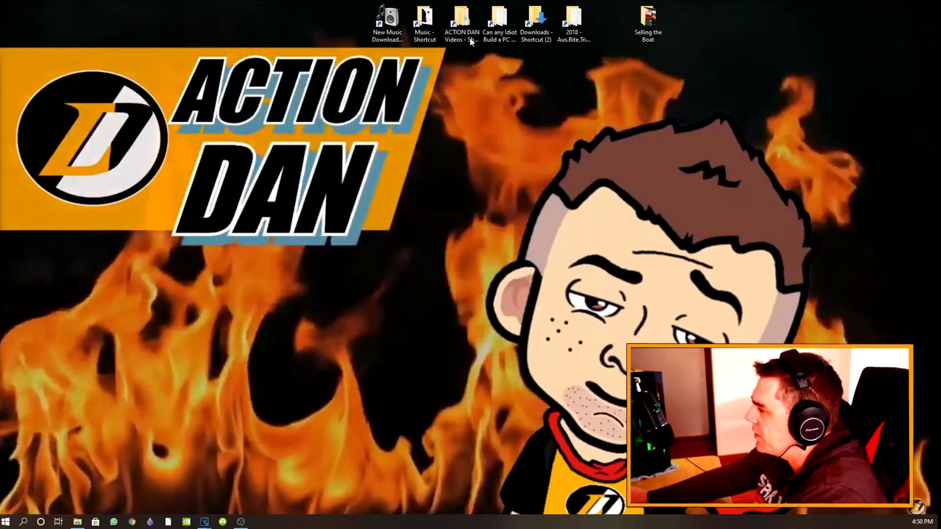
- Browse the Scene Change Short Vids folder in ACTION DAN Videos, preview clip "5" and close the windows
{"action": "double_click", "coordinate": [467, 43]}
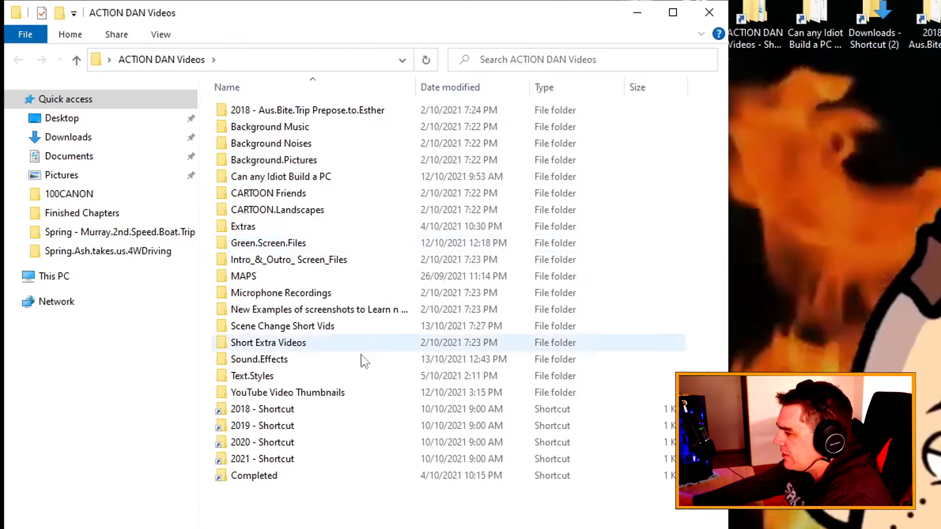
{"action": "double_click", "coordinate": [317, 327]}
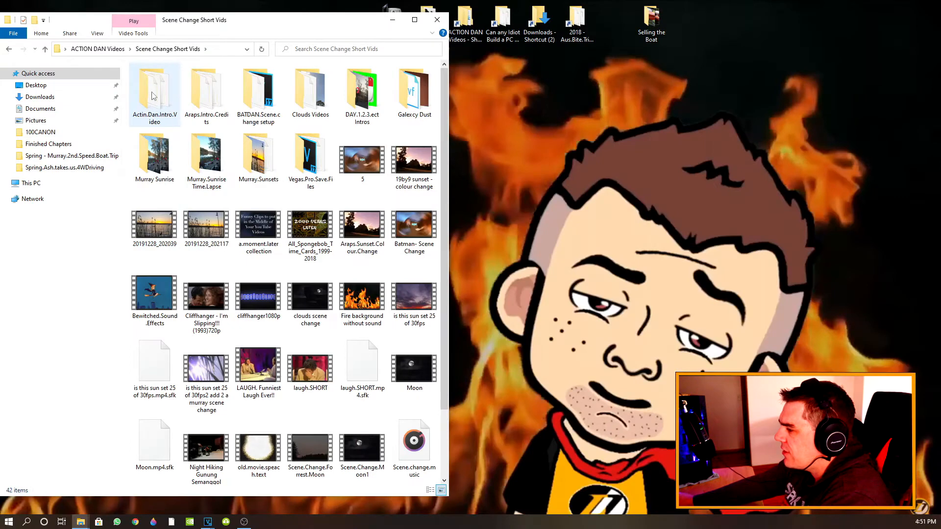
{"action": "double_click", "coordinate": [153, 95]}
{"action": "left_click", "coordinate": [221, 187]}
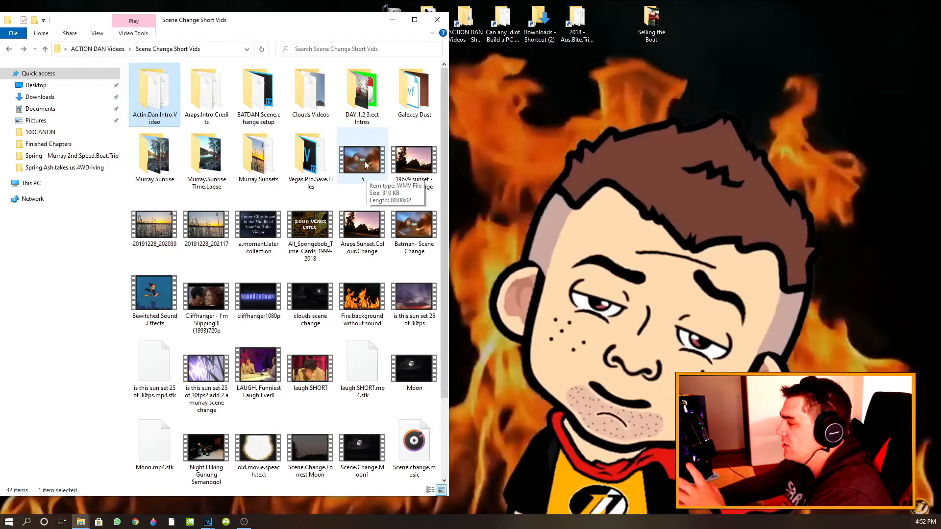
{"action": "double_click", "coordinate": [365, 165]}
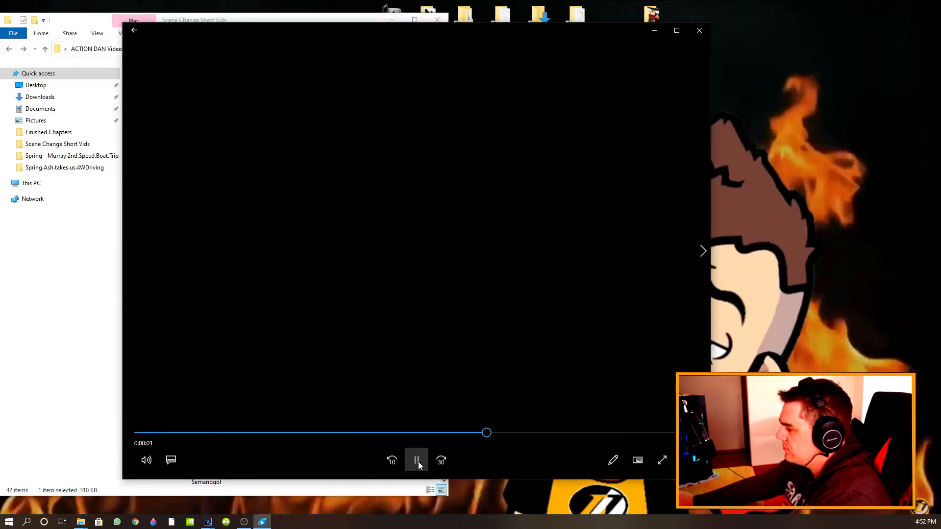
{"action": "left_click", "coordinate": [419, 464]}
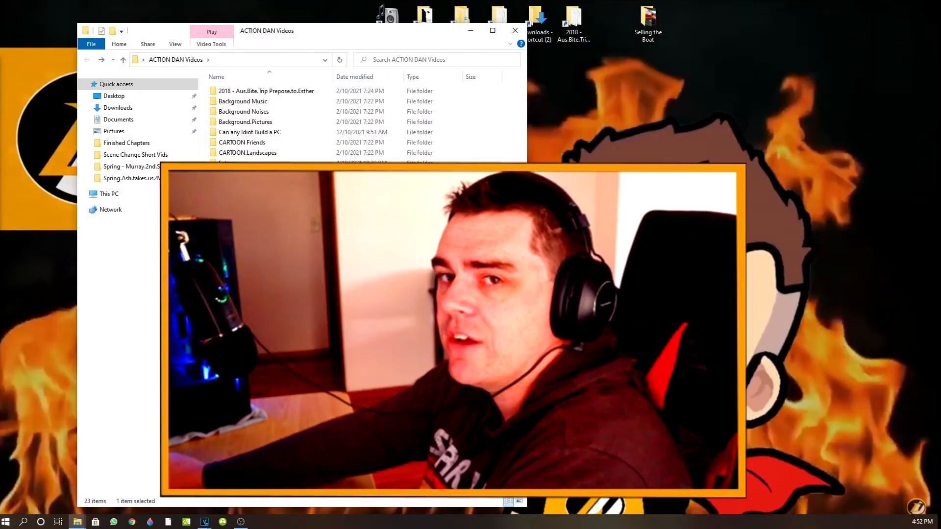
{"action": "left_click", "coordinate": [510, 43]}
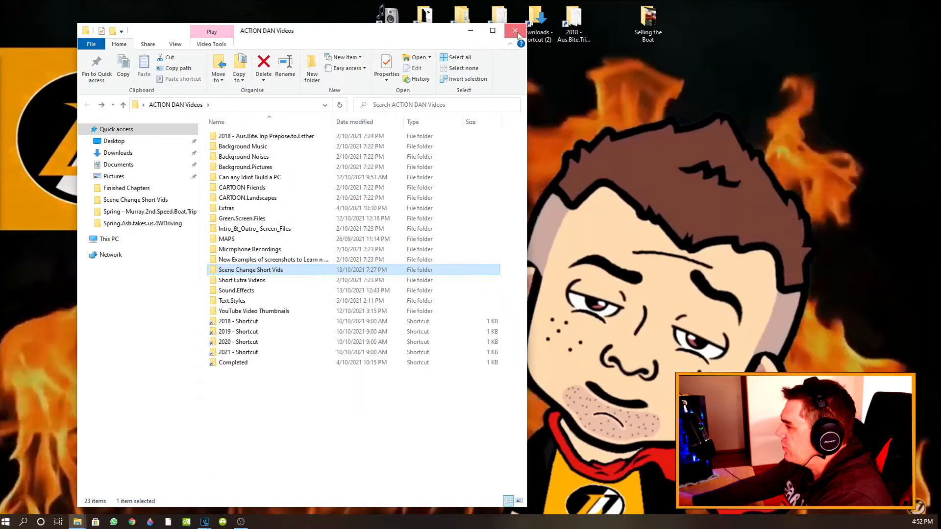
{"action": "left_click", "coordinate": [515, 30]}
- Switch to the VEGAS Pro project, remove the Basixx song from its audio track and undo the removal
{"action": "mouse_move", "coordinate": [204, 523]}
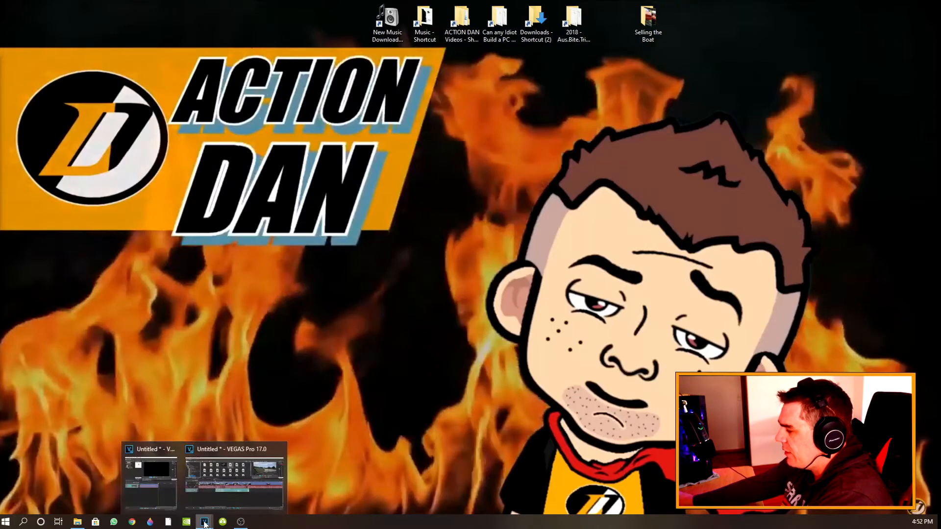
{"action": "left_click", "coordinate": [263, 496]}
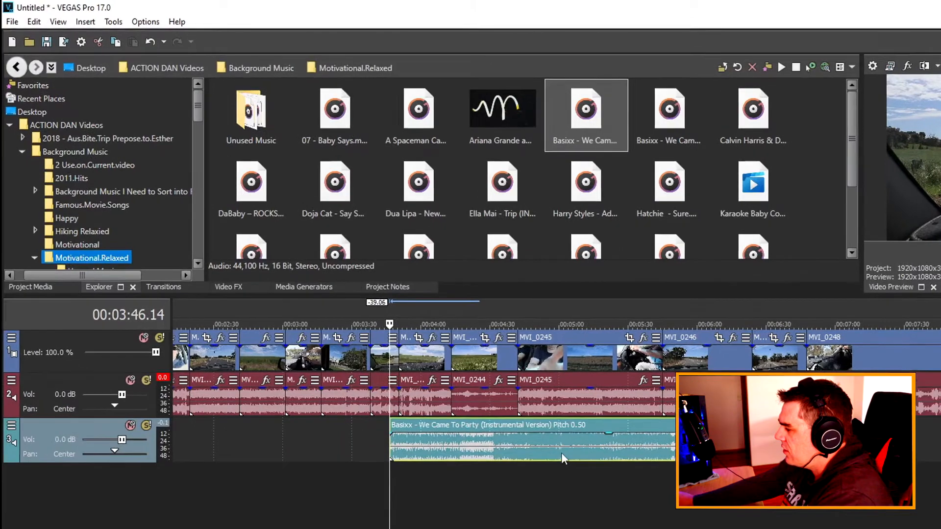
{"action": "right_click", "coordinate": [496, 402]}
{"action": "left_click", "coordinate": [593, 372]}
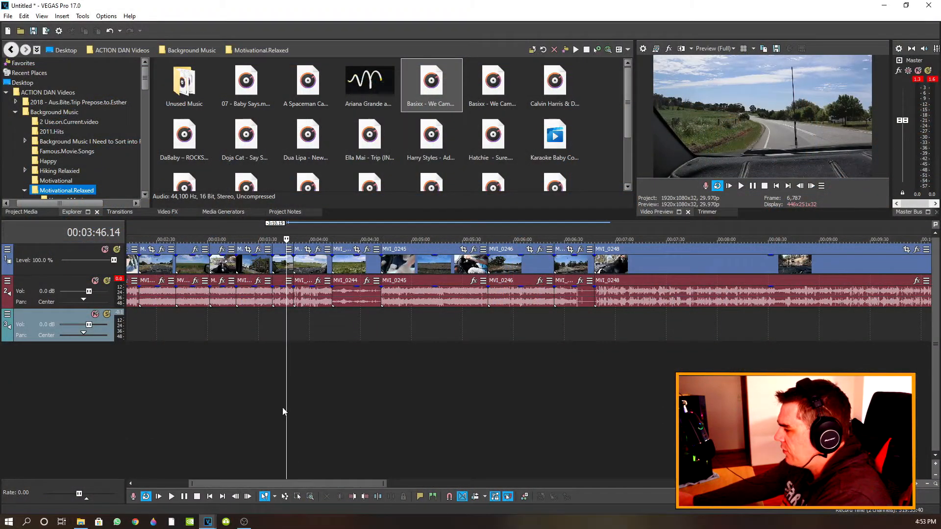
{"action": "left_click", "coordinate": [109, 31]}
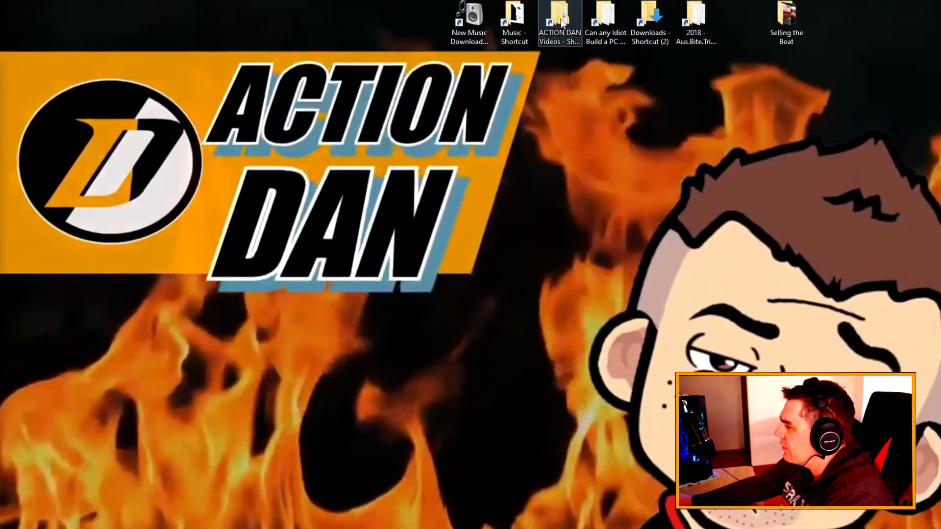
- Move the MVI_0245 clip from the 2021 folder's Ashes 4WD Fun subfolder, reached through ACTION DAN Videos, to the desktop
{"action": "left_click", "coordinate": [497, 21]}
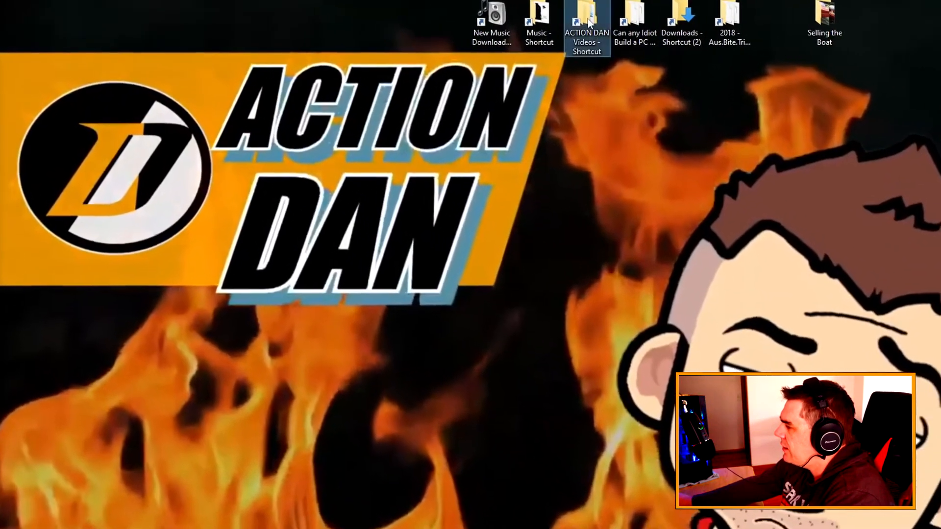
{"action": "double_click", "coordinate": [587, 22]}
{"action": "double_click", "coordinate": [343, 483]}
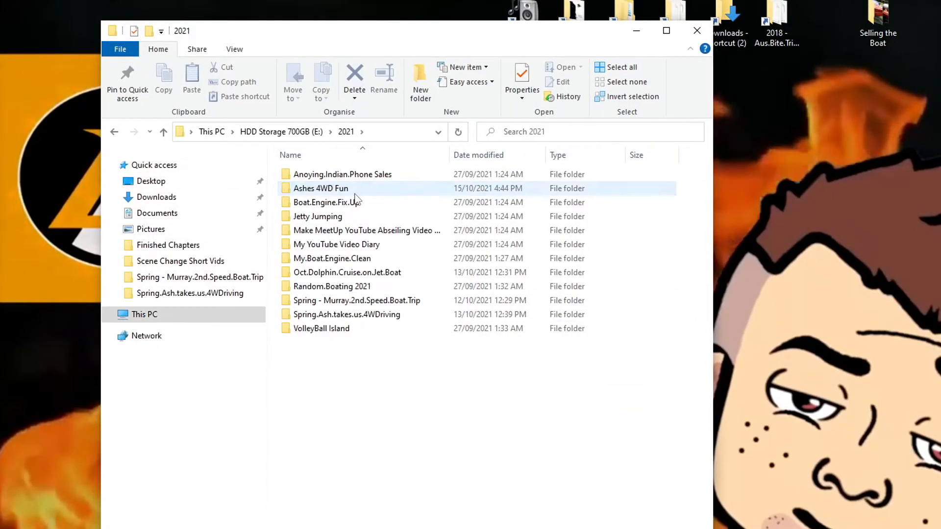
{"action": "double_click", "coordinate": [354, 193]}
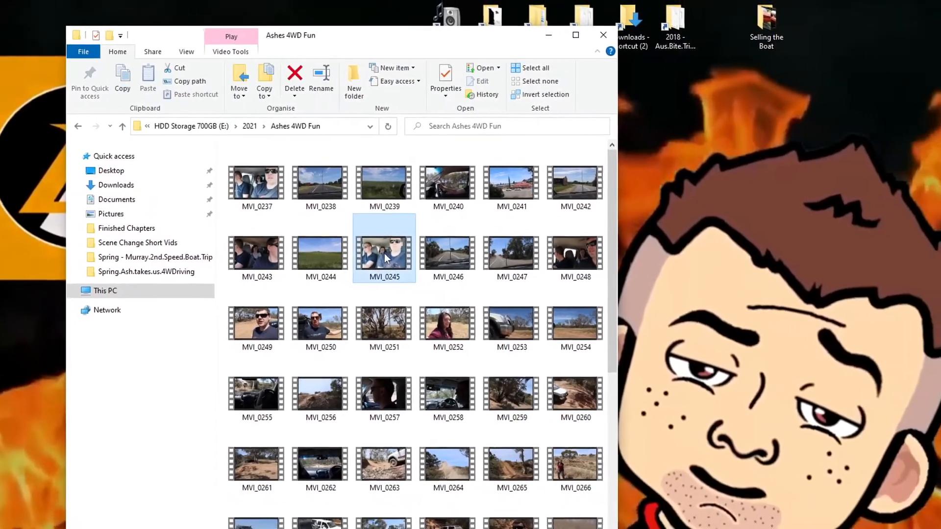
{"action": "right_click", "coordinate": [457, 278]}
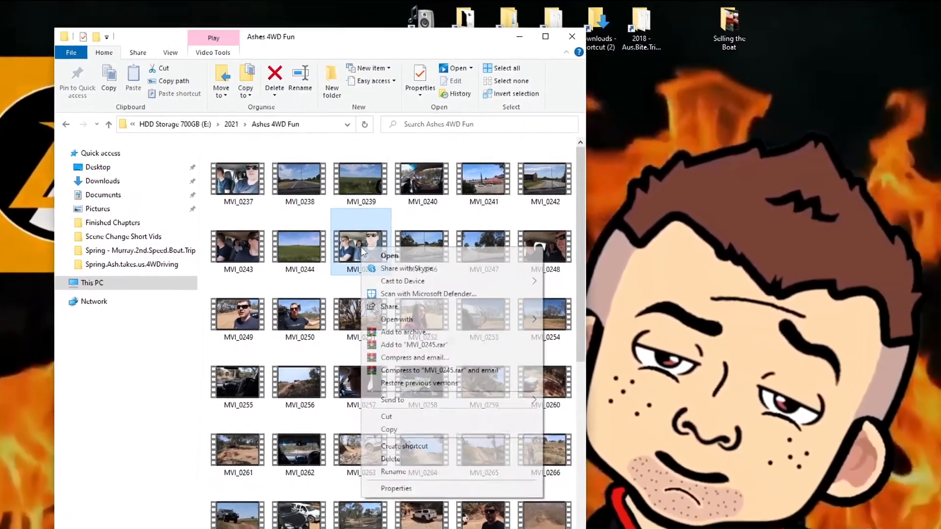
{"action": "left_click", "coordinate": [719, 309]}
{"action": "right_click", "coordinate": [741, 259]}
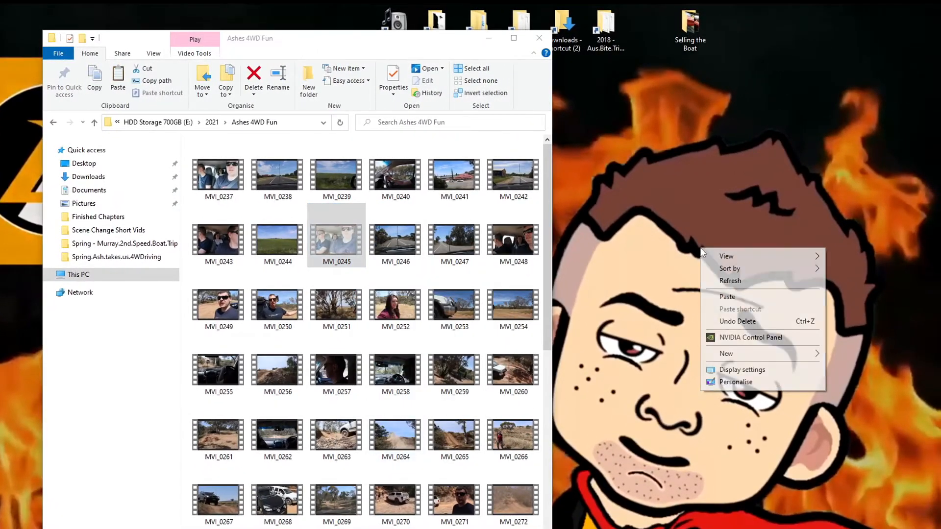
{"action": "left_click", "coordinate": [732, 298]}
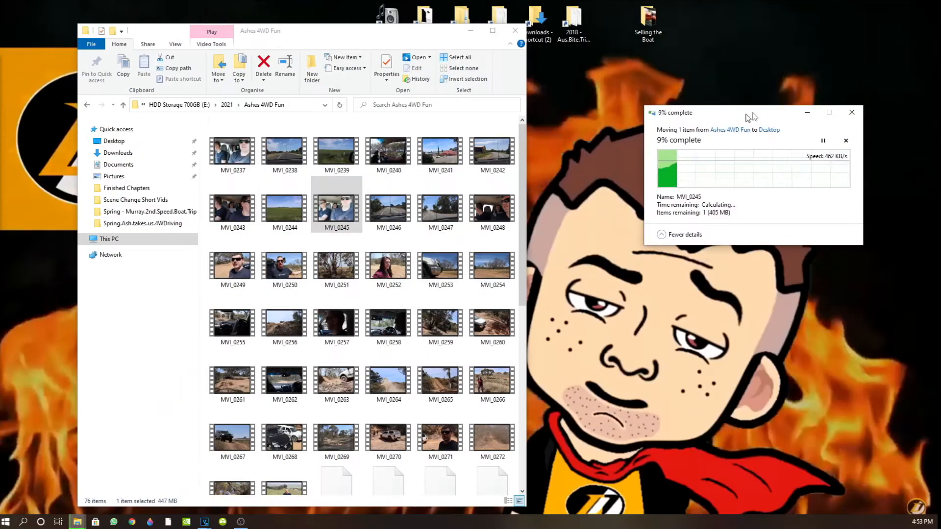
{"action": "left_click_drag", "start_coordinate": [748, 118], "coordinate": [724, 109]}
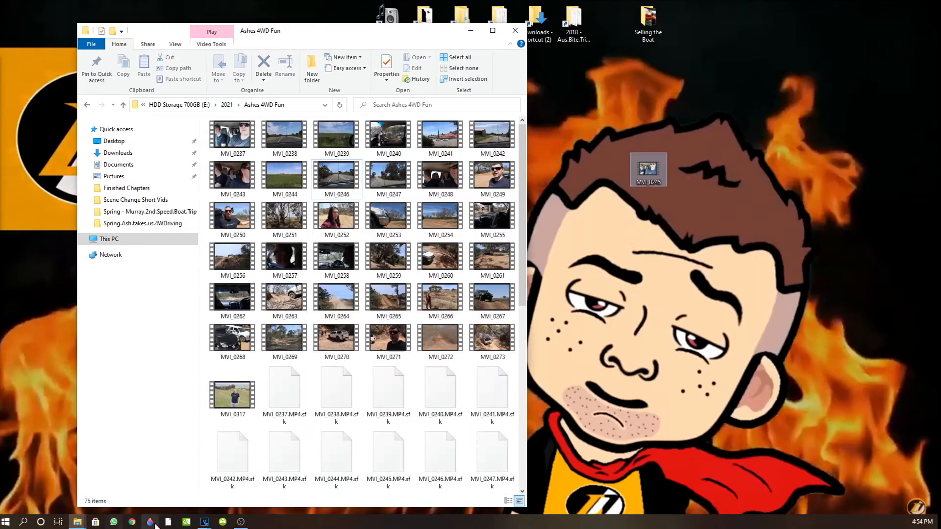
- Switch to the VEGAS Pro project, then look through the Ashes 4WD Fun folder containing the MVI_0245 clip
{"action": "left_click", "coordinate": [205, 522]}
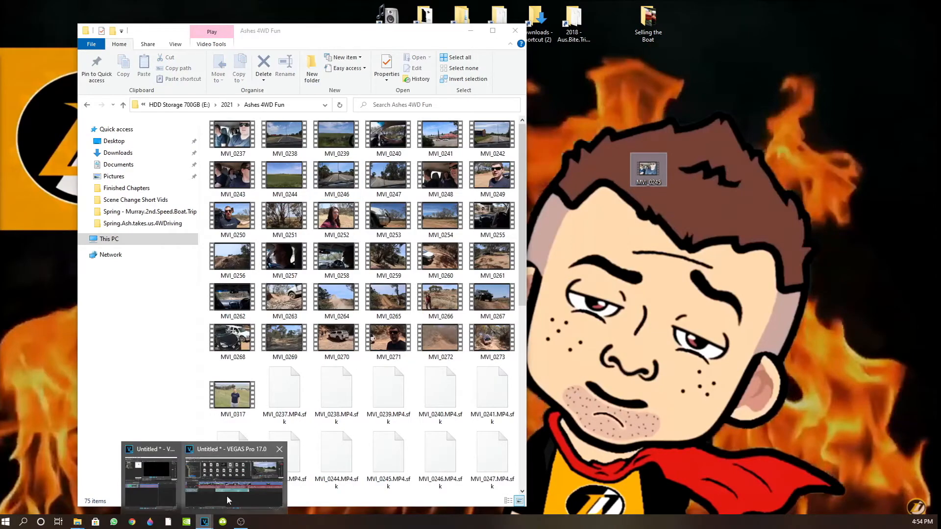
{"action": "left_click", "coordinate": [234, 482]}
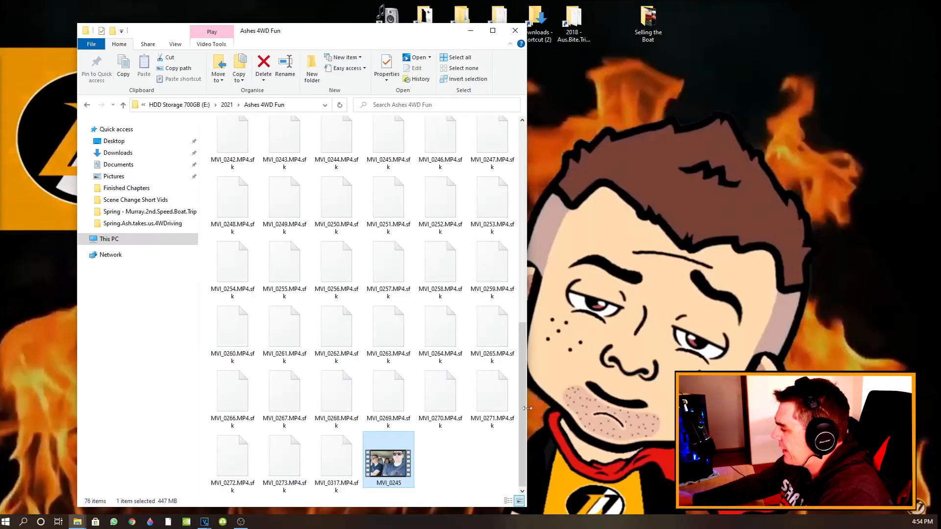
{"action": "left_click_drag", "start_coordinate": [521, 404], "coordinate": [533, 156]}
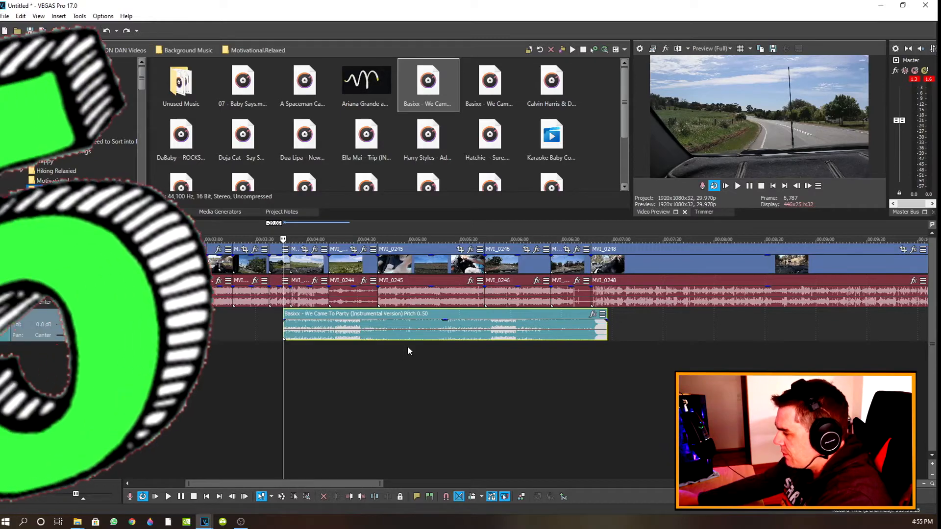
- Preview the opening seconds of the first MVI_0237 clip and return the cursor to the clip's start
{"action": "left_click_drag", "start_coordinate": [342, 485], "coordinate": [297, 488]}
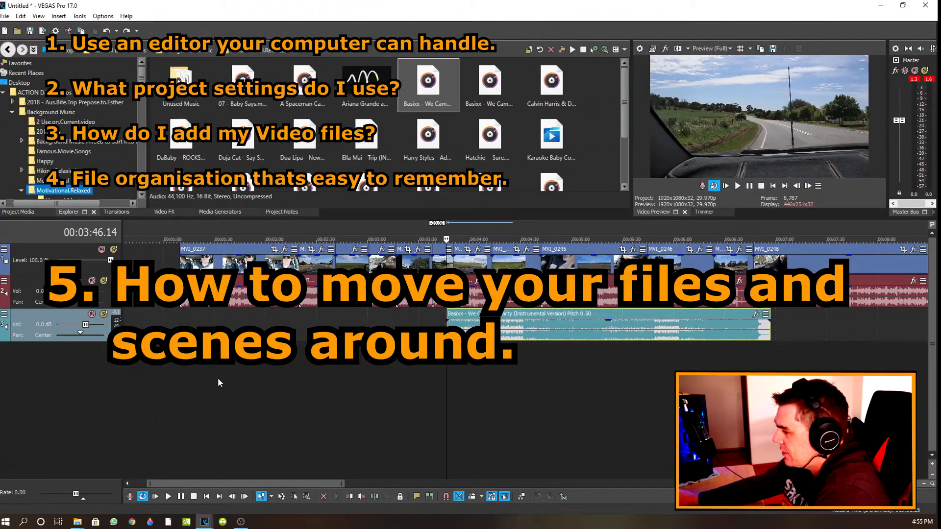
{"action": "left_click", "coordinate": [181, 262]}
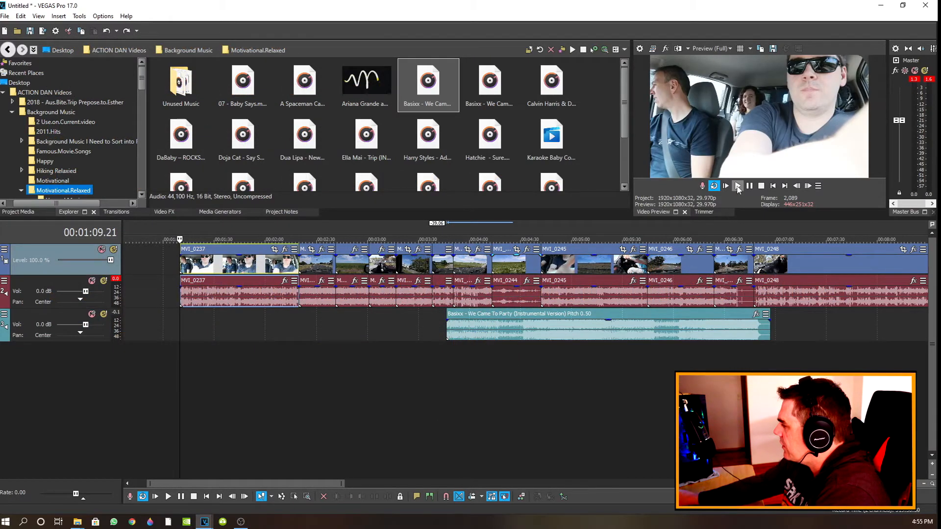
{"action": "left_click", "coordinate": [737, 187]}
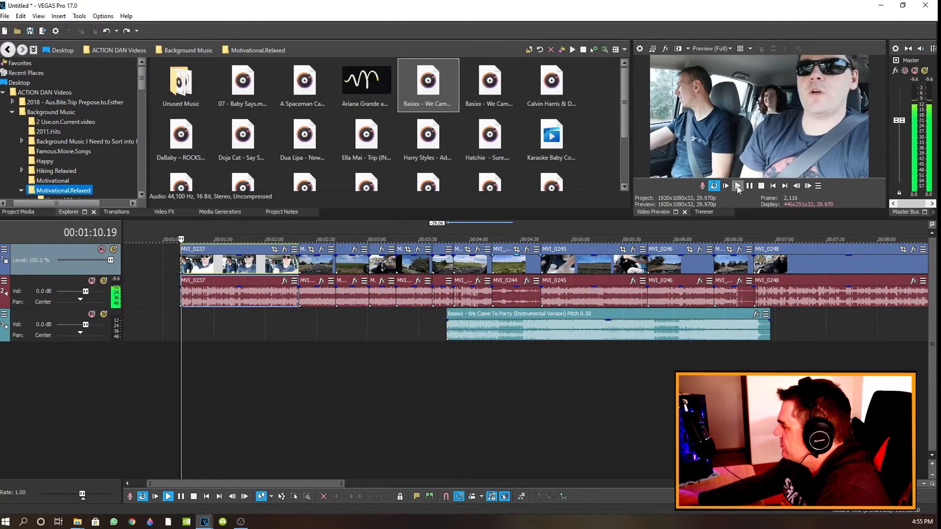
{"action": "left_click", "coordinate": [749, 186]}
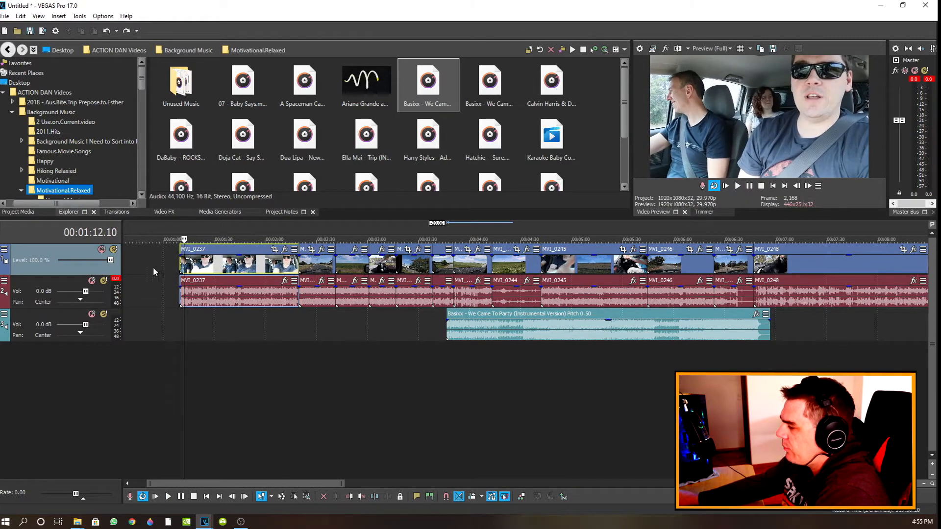
{"action": "left_click", "coordinate": [180, 254]}
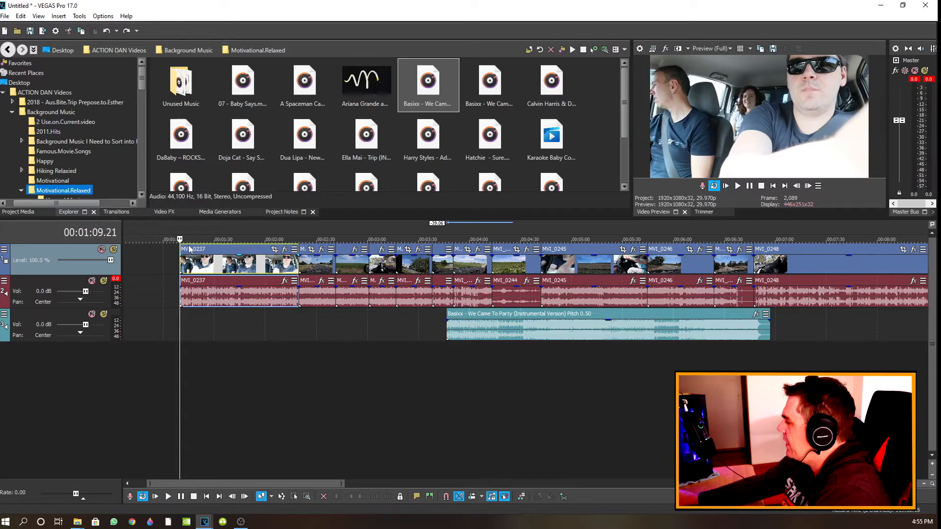
{"action": "left_click", "coordinate": [182, 264]}
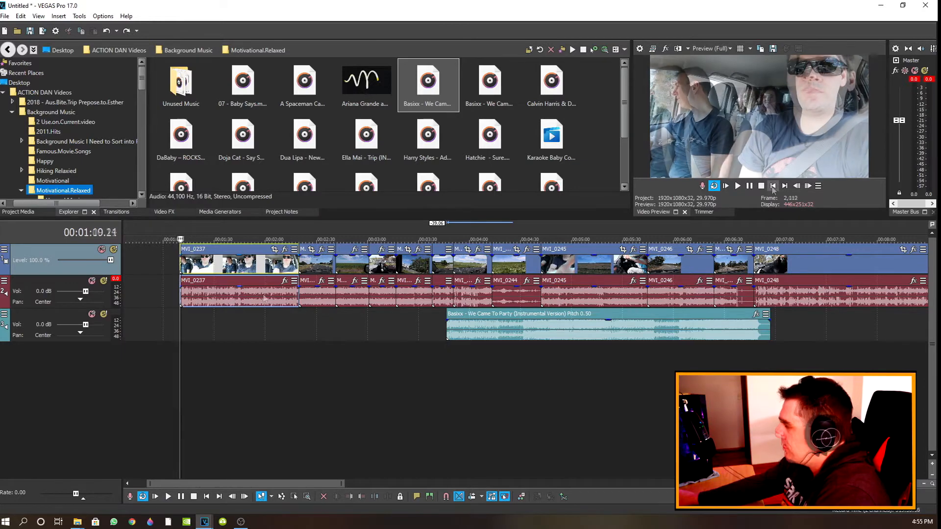
- Position the timeline cursor at 00:01:10.10, just before the speech begins in MVI_0237's audio waveform
{"action": "scroll", "coordinate": [150, 308], "scroll_direction": "up", "scroll_amount": 5}
{"action": "scroll", "coordinate": [569, 301], "scroll_direction": "up", "scroll_amount": 3}
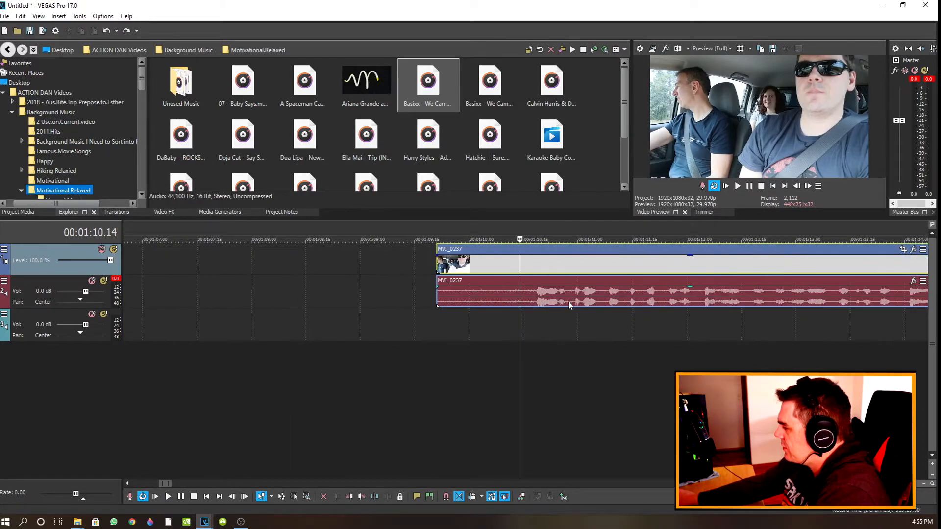
{"action": "left_click", "coordinate": [535, 300]}
{"action": "left_click", "coordinate": [799, 187]}
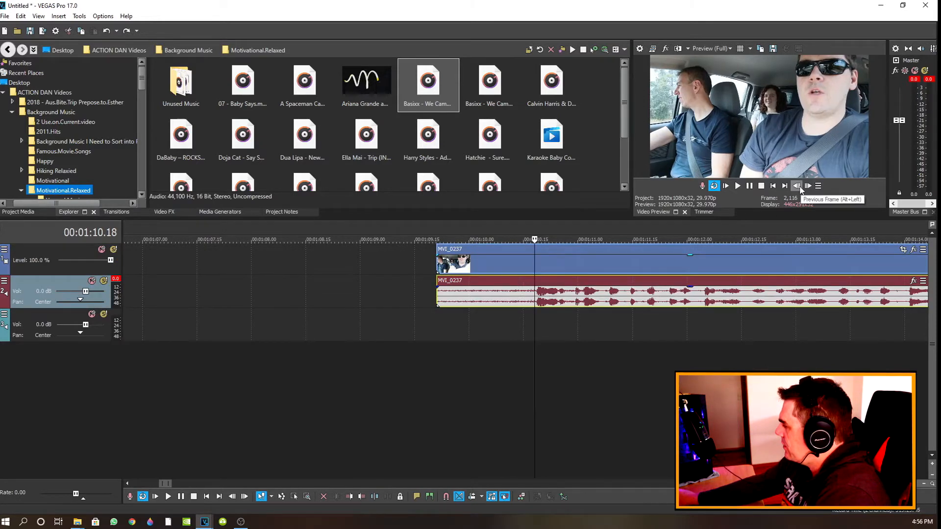
{"action": "left_click", "coordinate": [798, 187]}
{"action": "left_click", "coordinate": [797, 186]}
{"action": "left_click", "coordinate": [798, 187]}
{"action": "left_click", "coordinate": [798, 187]}
{"action": "left_click", "coordinate": [798, 187]}
{"action": "left_click", "coordinate": [798, 187]}
{"action": "left_click", "coordinate": [797, 186]}
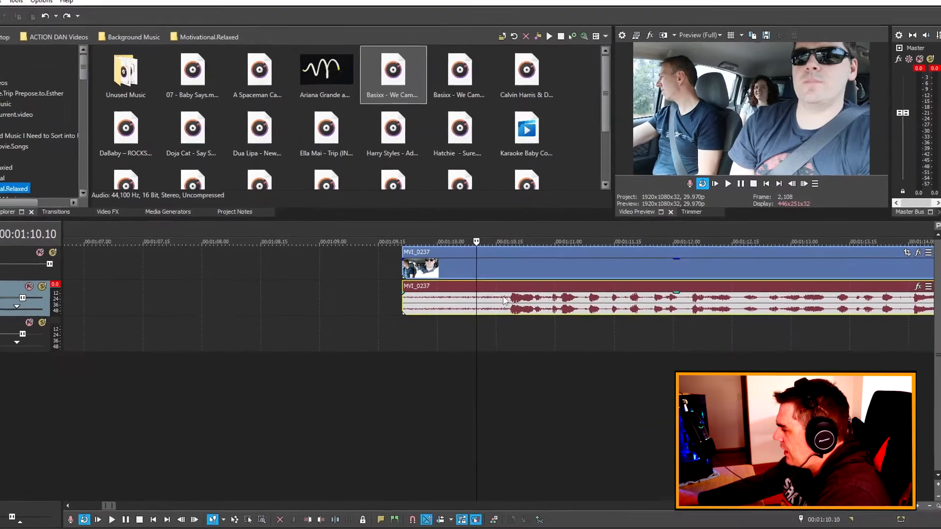
- Try splitting MVI_0237's audio and video separately at the cursor, then undo both splits
{"action": "right_click", "coordinate": [421, 316]}
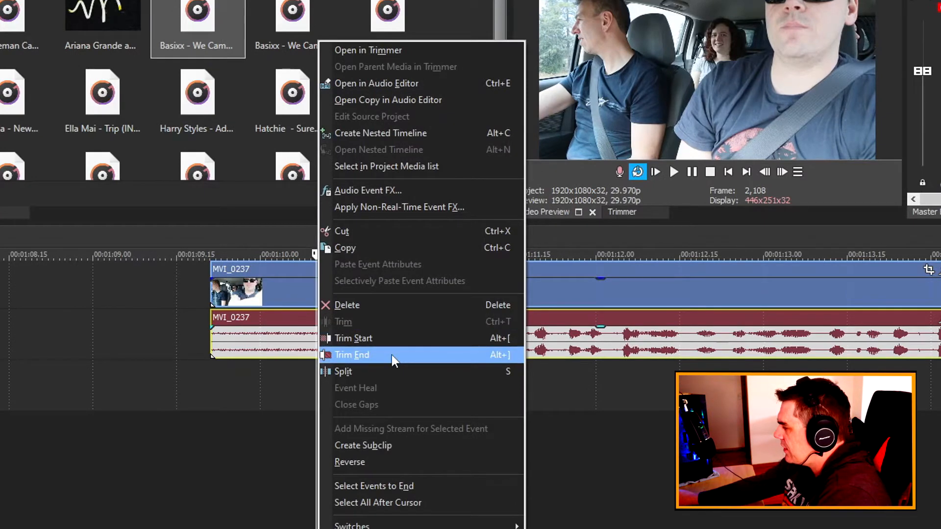
{"action": "left_click", "coordinate": [383, 371]}
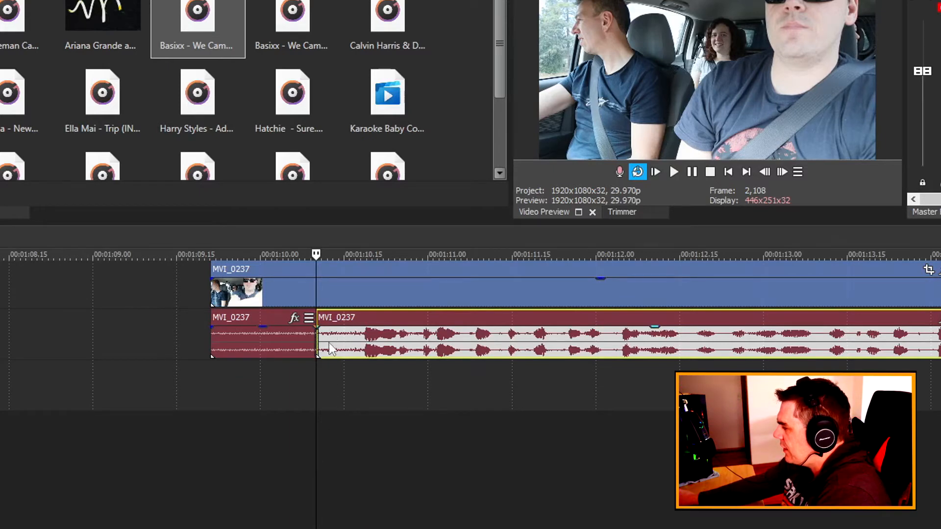
{"action": "right_click", "coordinate": [318, 292]}
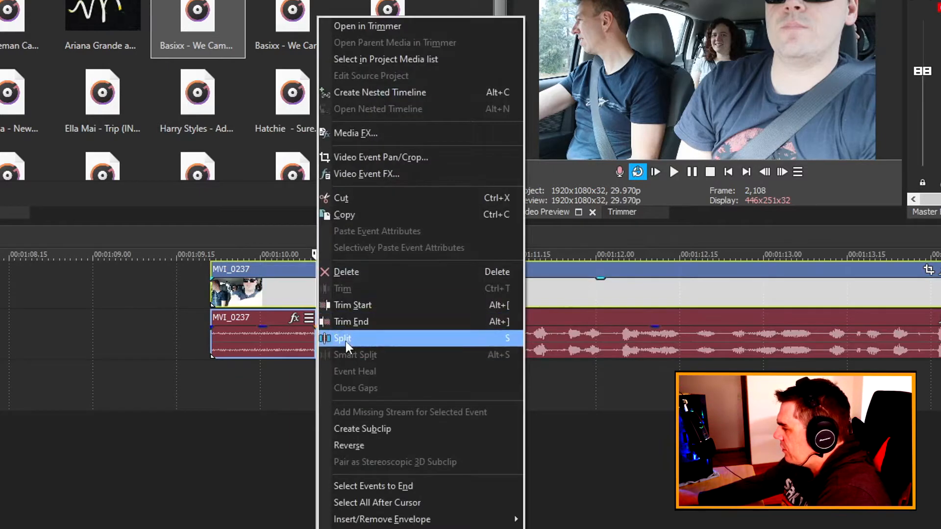
{"action": "left_click", "coordinate": [345, 338]}
{"action": "key", "text": "ctrl+z"}
{"action": "key", "text": "ctrl+z"}
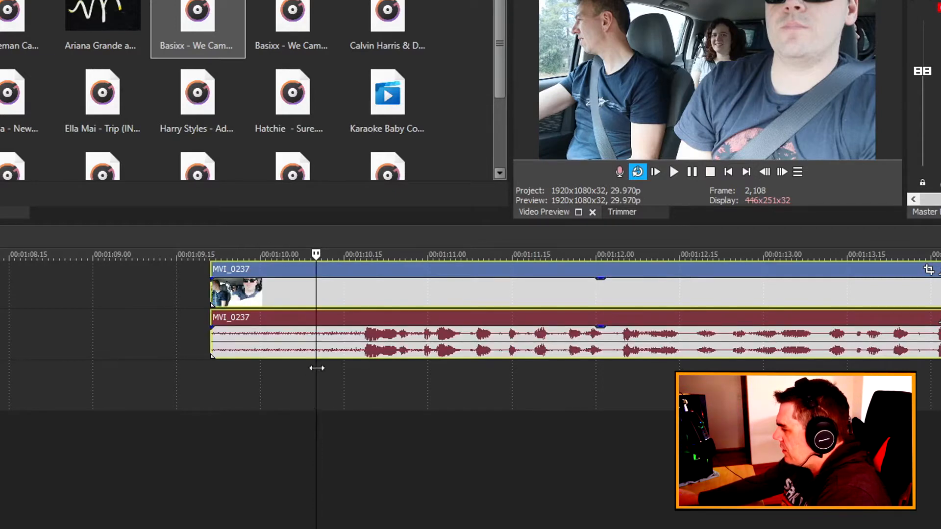
- Select MVI_0237's audio and video, try trimming their start at the cursor, and undo the trim
{"action": "left_click", "coordinate": [318, 348]}
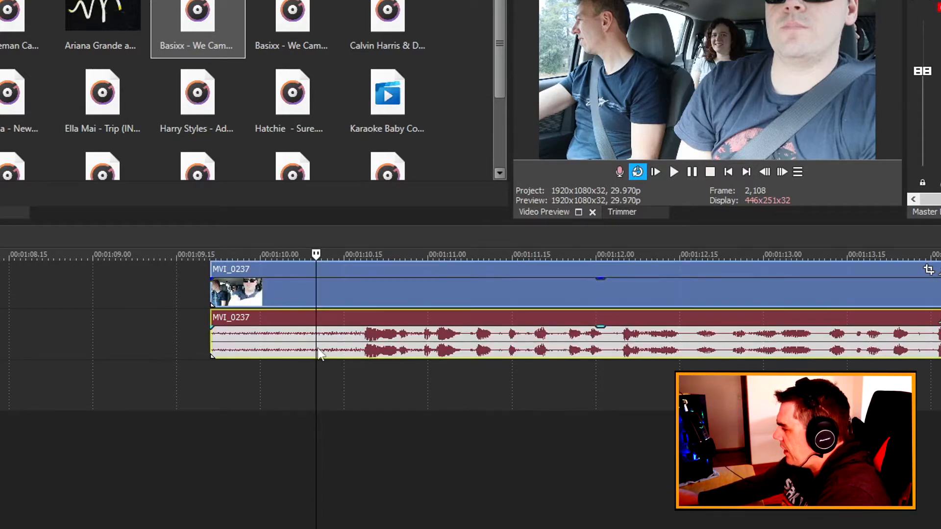
{"action": "left_click", "coordinate": [315, 291]}
{"action": "right_click", "coordinate": [315, 292]}
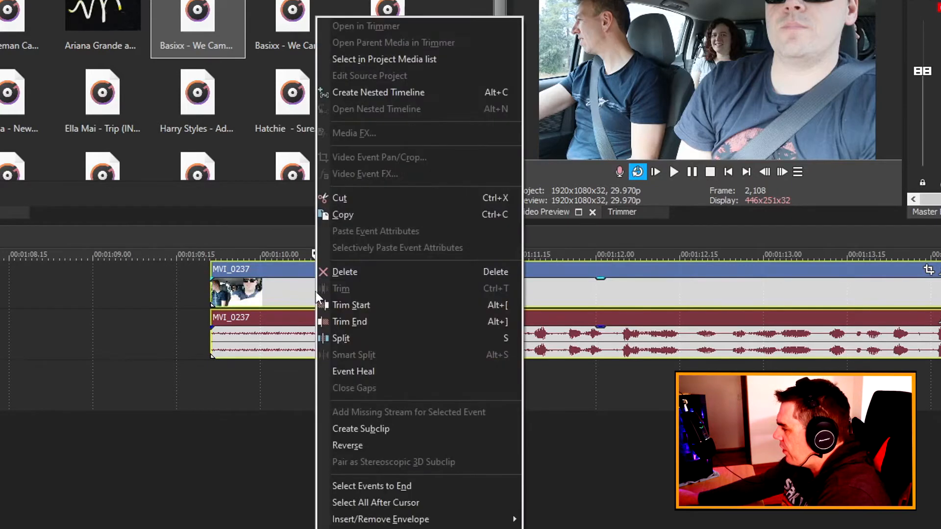
{"action": "left_click", "coordinate": [338, 310]}
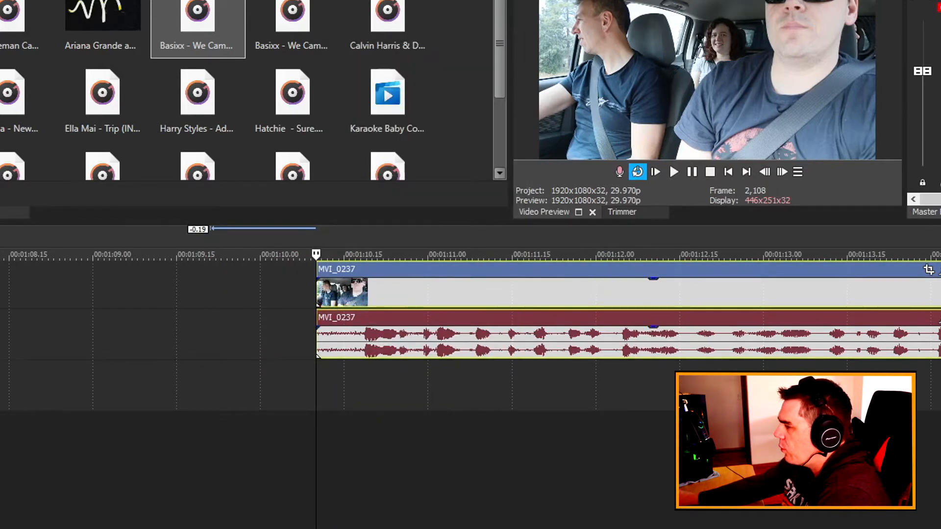
{"action": "key", "text": "ctrl+z"}
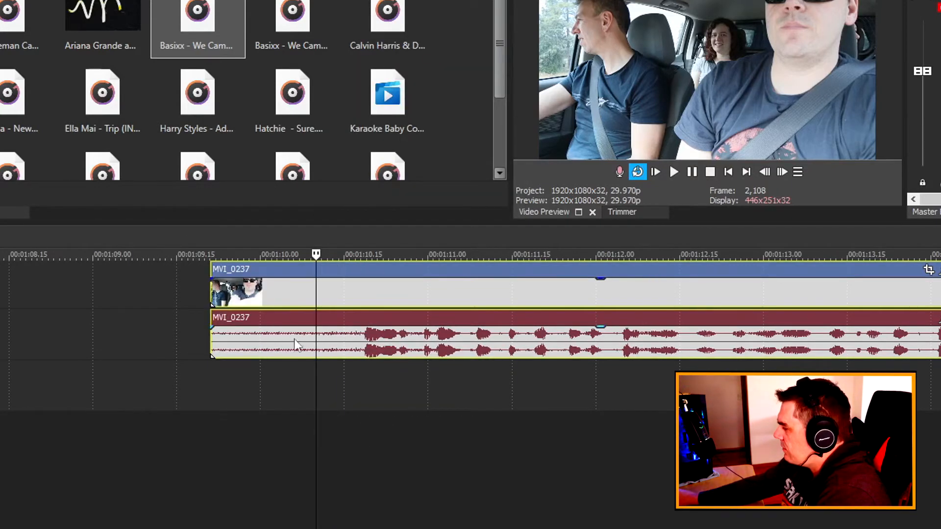
- Try trimming the end of MVI_0237's video and audio at the cursor, then undo the trim
{"action": "right_click", "coordinate": [318, 286]}
{"action": "left_click", "coordinate": [345, 322]}
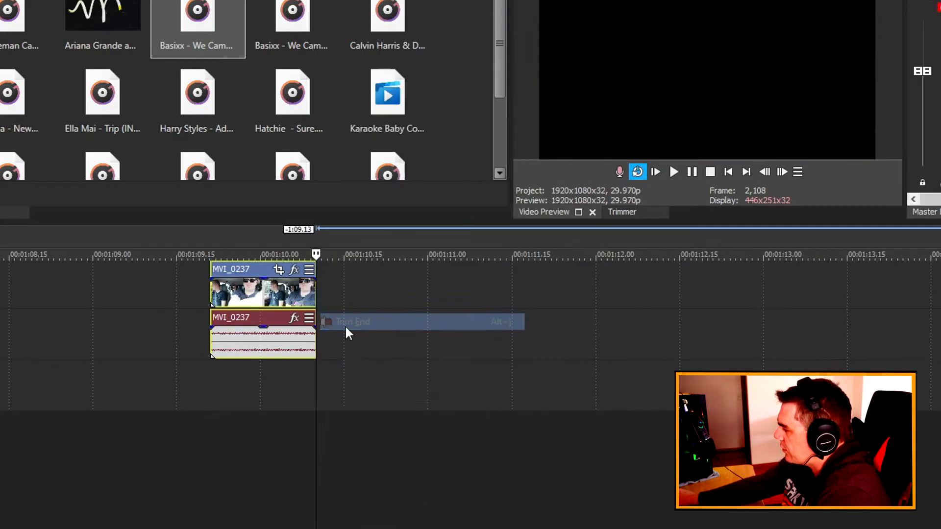
{"action": "key", "text": "ctrl+z"}
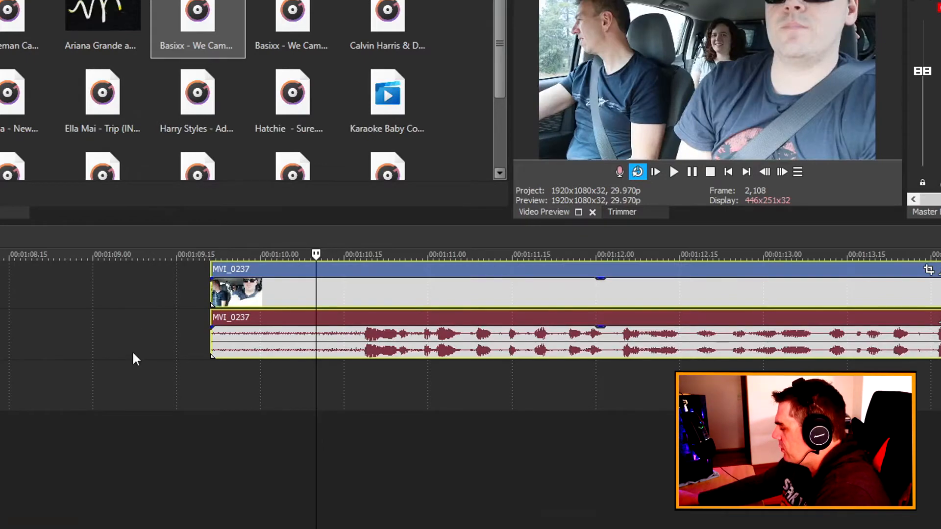
- Trim the start of MVI_0237's video and audio at 00:01:10.10 to remove the silent lead-in
{"action": "right_click", "coordinate": [317, 289]}
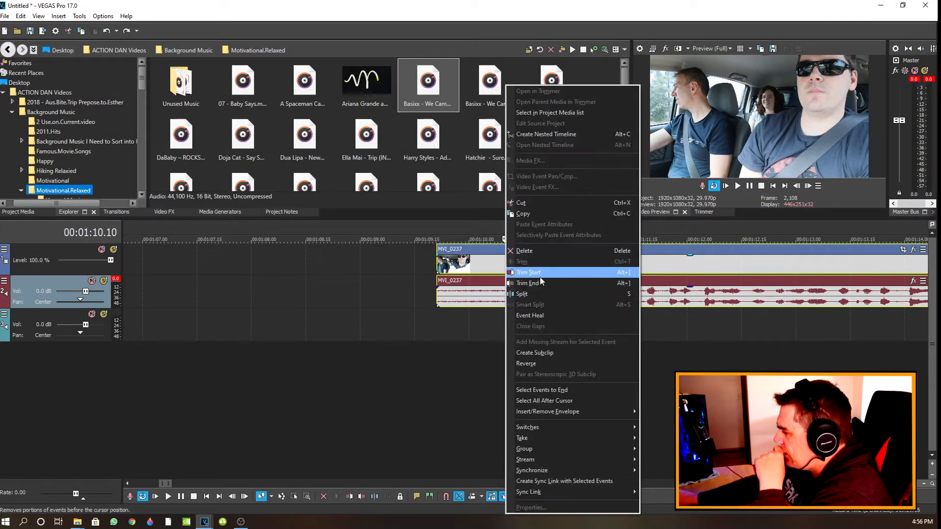
{"action": "left_click", "coordinate": [541, 277]}
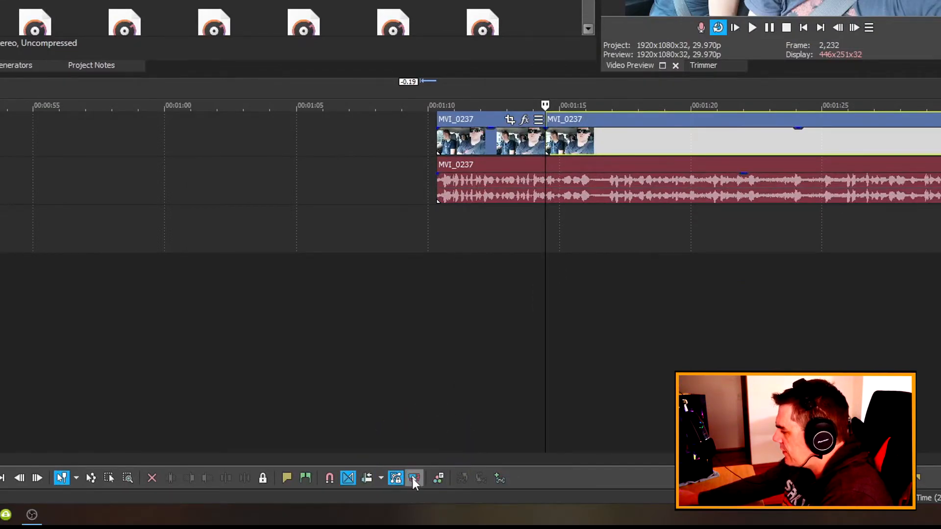
- Turn on Auto Ripple and split MVI_0237's audio at the existing video cut, about 00:01:14
{"action": "left_click", "coordinate": [367, 478]}
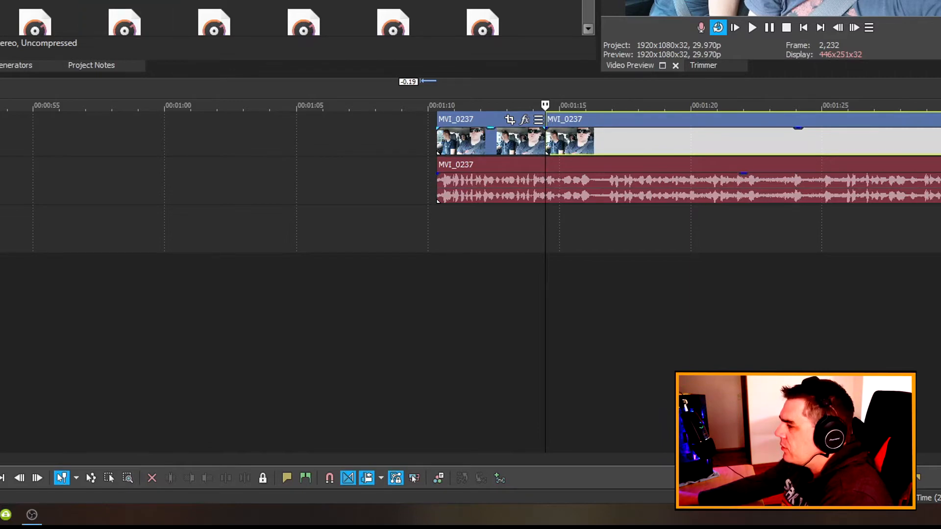
{"action": "right_click", "coordinate": [549, 184]}
{"action": "left_click", "coordinate": [581, 184]}
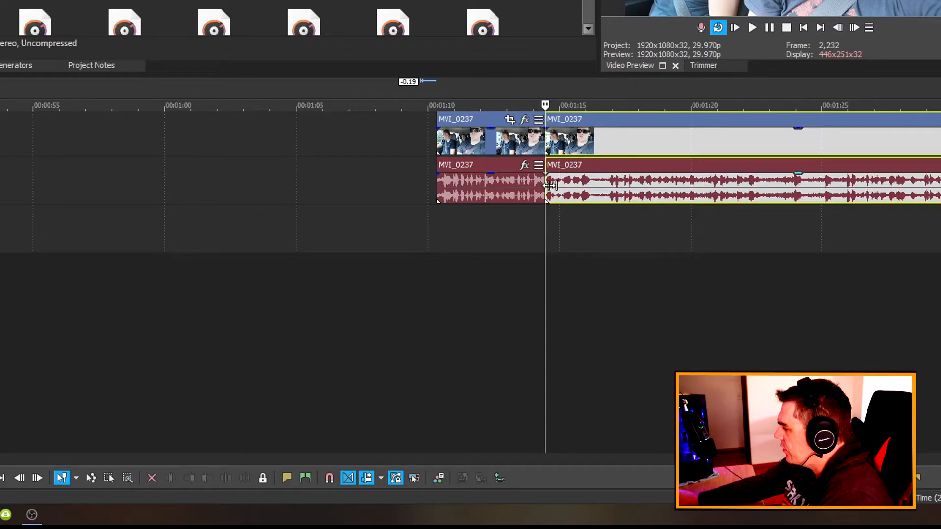
- Split MVI_0237's remaining video and audio together at frame 2,447, between 00:01:20 and 00:01:25
{"action": "left_click", "coordinate": [733, 145]}
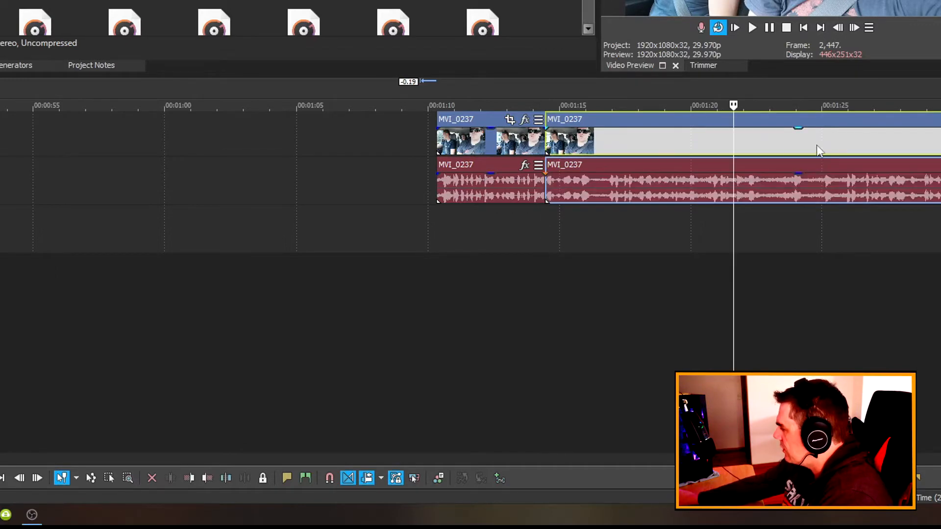
{"action": "right_click", "coordinate": [774, 142]}
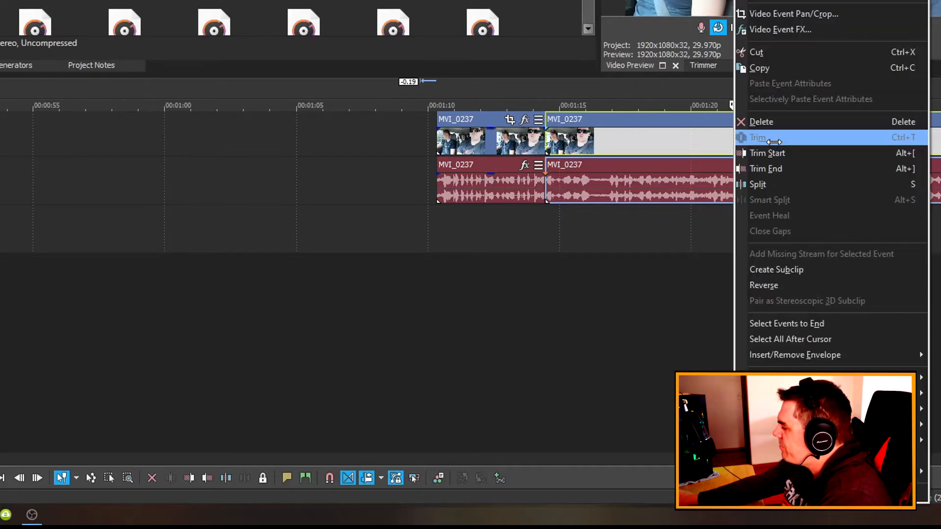
{"action": "left_click", "coordinate": [788, 188]}
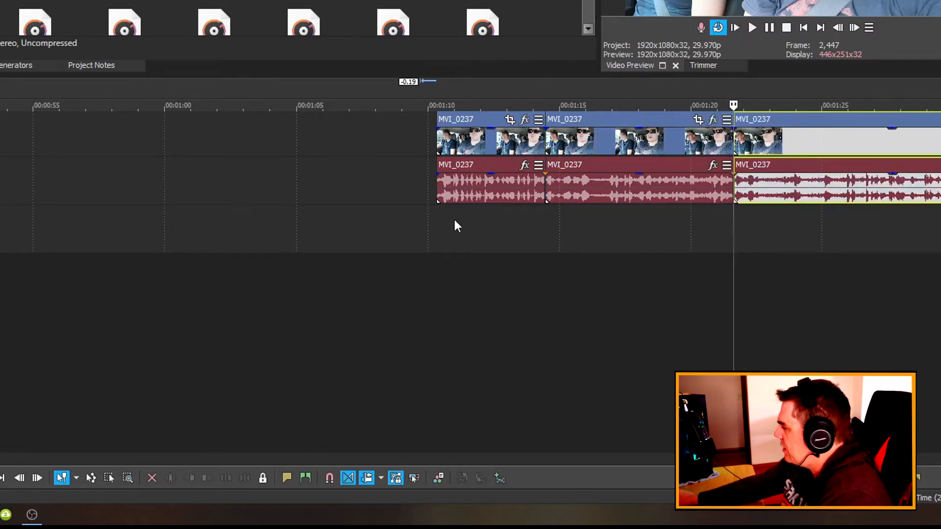
- Play MVI_0237's first piece to 00:01:12.16 and split only its video there, with event grouping ignored
{"action": "left_click", "coordinate": [437, 186]}
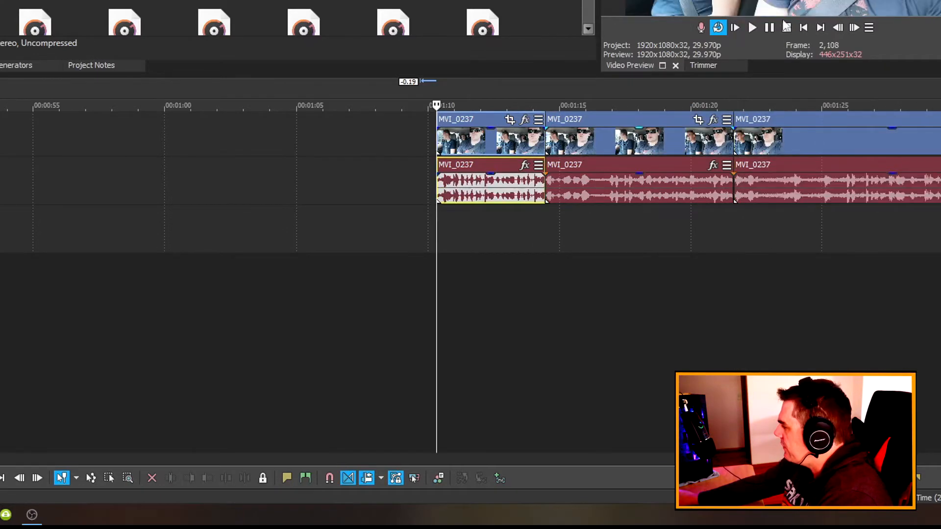
{"action": "key", "text": "space"}
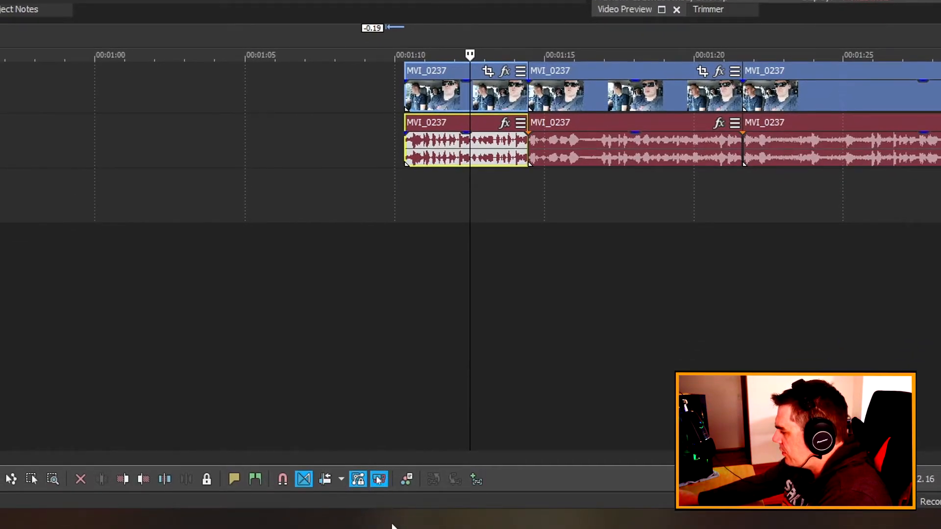
{"action": "left_click", "coordinate": [383, 485]}
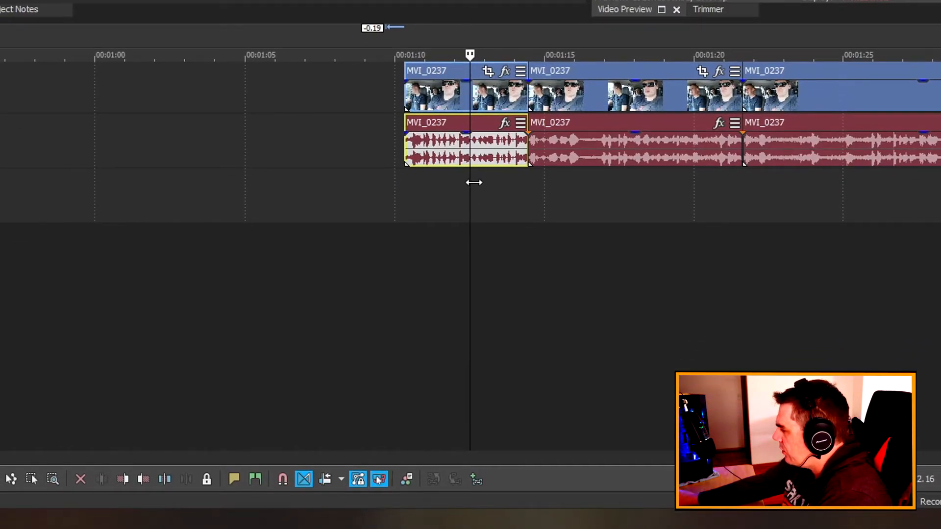
{"action": "right_click", "coordinate": [469, 95]}
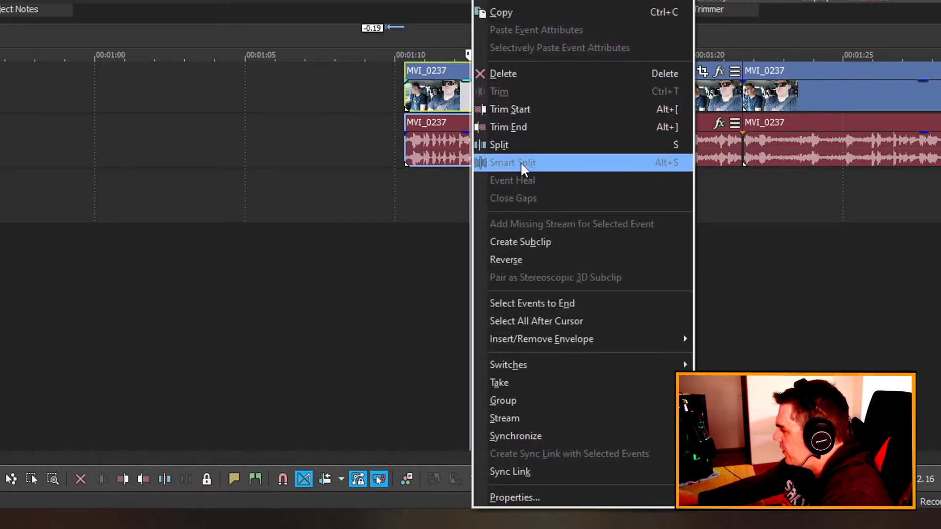
{"action": "left_click", "coordinate": [510, 144]}
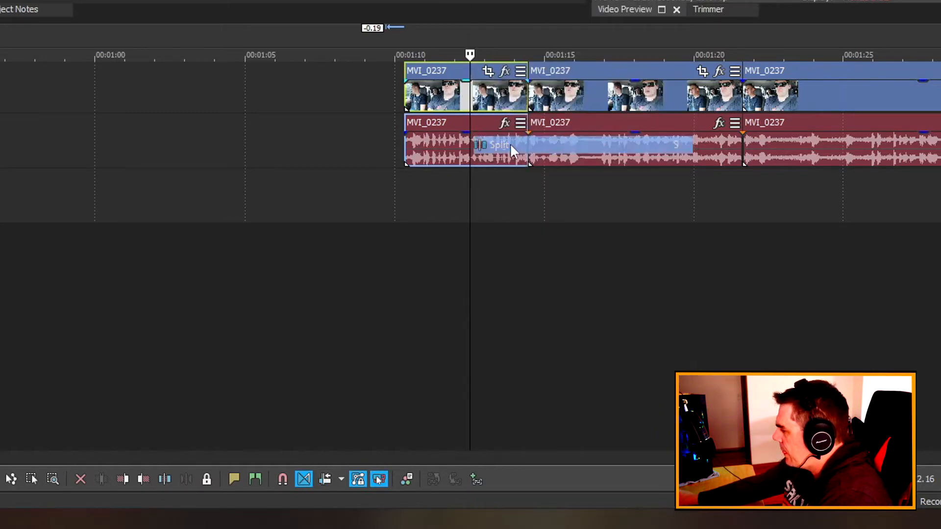
- Trim one second from the start of the video piece after the new split, leaving its audio uncut
{"action": "left_click", "coordinate": [498, 102]}
{"action": "right_click", "coordinate": [499, 98]}
{"action": "left_click", "coordinate": [512, 109]}
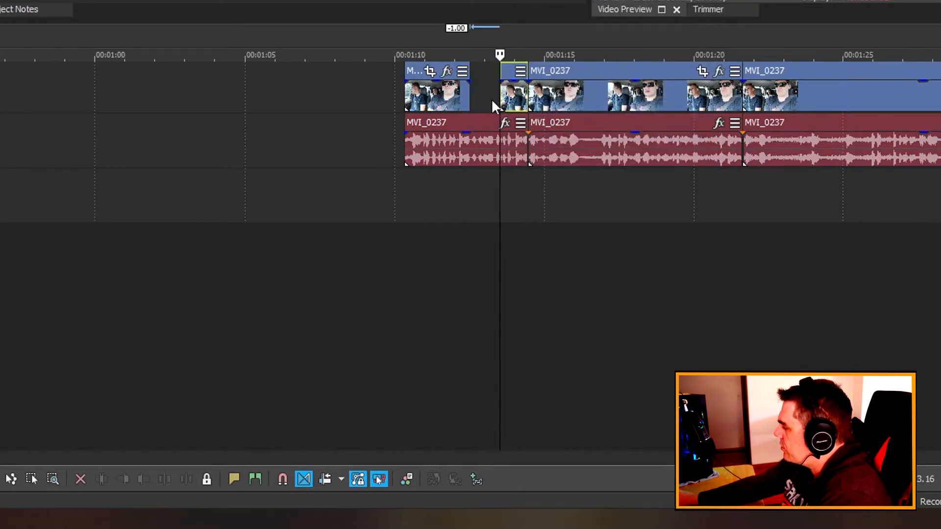
- Fill the one-second video gap between 00:01:12.16 and 00:01:13.16 with the MVI_0244 clip, trimmed to fit above MVI_0237's continuous audio
{"action": "scroll", "coordinate": [587, 157], "scroll_direction": "up", "scroll_amount": 2}
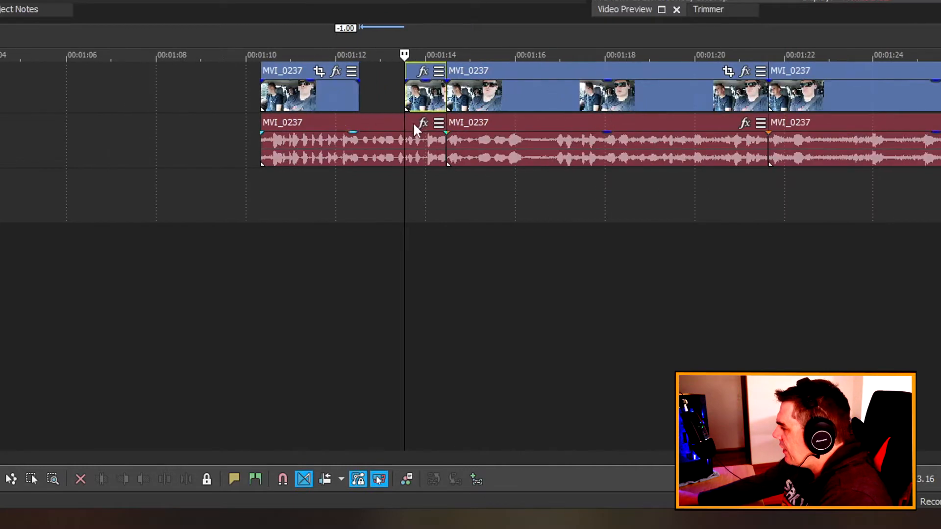
{"action": "scroll", "coordinate": [499, 162], "scroll_direction": "down", "scroll_amount": 4}
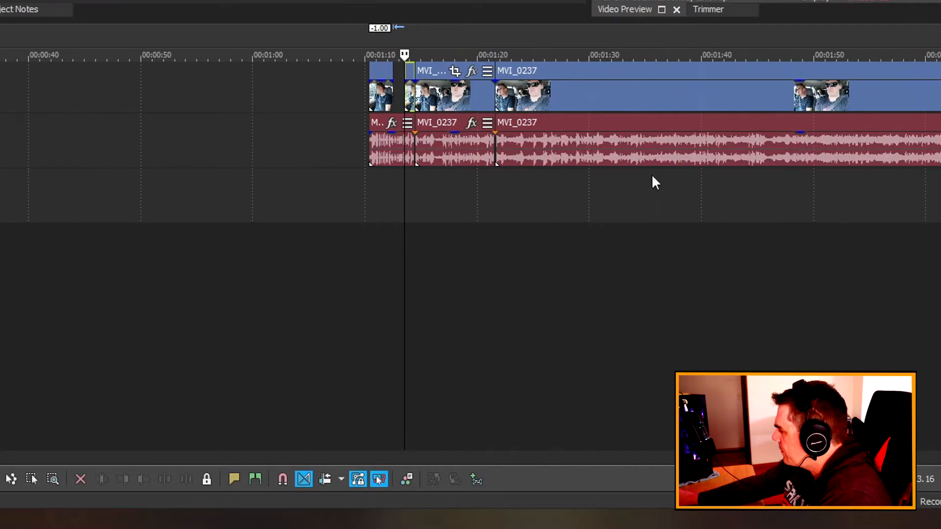
{"action": "scroll", "coordinate": [709, 149], "scroll_direction": "down", "scroll_amount": 2}
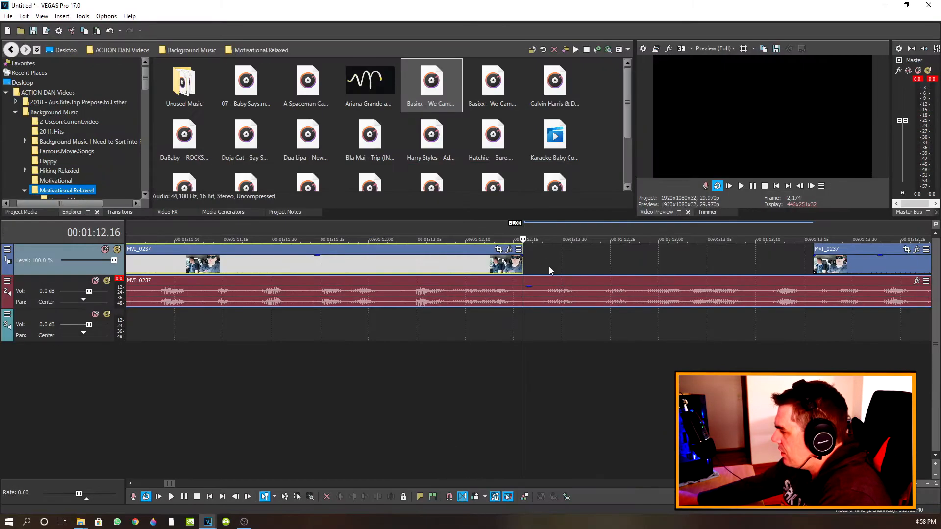
{"action": "right_click", "coordinate": [537, 260]}
{"action": "left_click", "coordinate": [547, 267]}
{"action": "scroll", "coordinate": [455, 307], "scroll_direction": "down", "scroll_amount": 2}
{"action": "scroll", "coordinate": [455, 307], "scroll_direction": "down", "scroll_amount": 1}
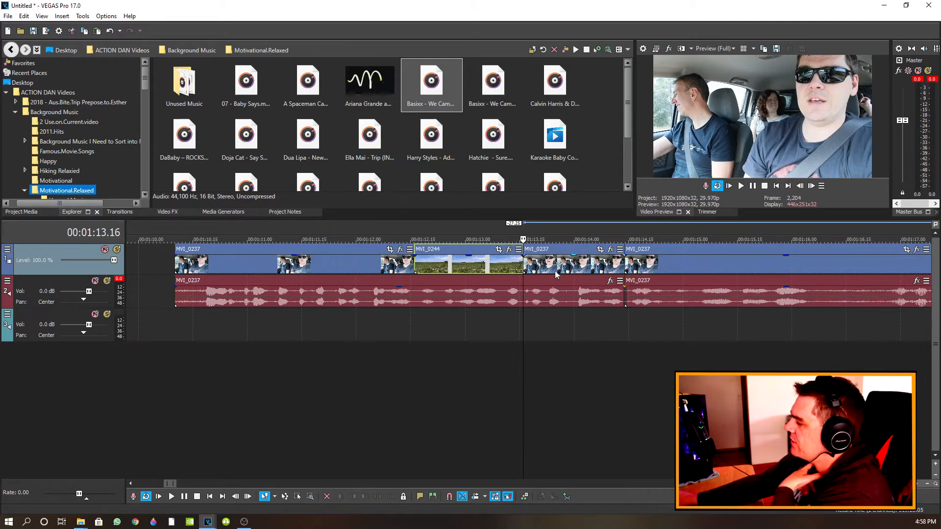
- Play the sequence from 00:01:10.10 through the MVI_0244 cutaway to review it
{"action": "left_click", "coordinate": [166, 266]}
{"action": "left_click", "coordinate": [740, 187]}
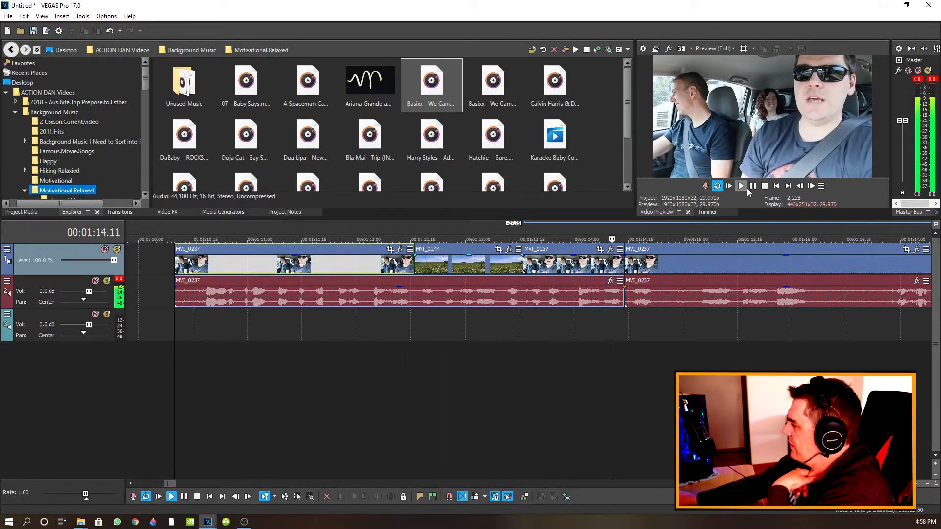
{"action": "left_click", "coordinate": [754, 190]}
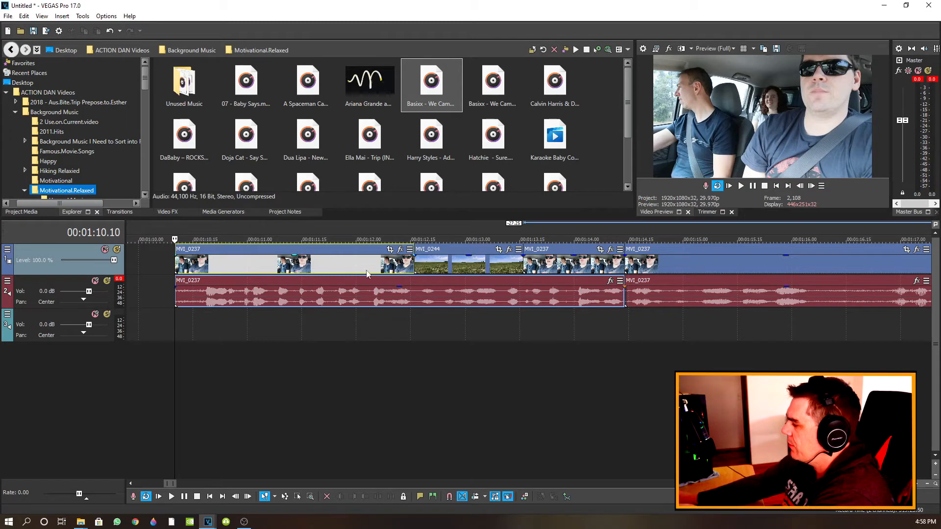
- Shorten the first MVI_0237 video piece by 23 frames, then move and extend MVI_0244 to fill the enlarged gap
{"action": "left_click_drag", "start_coordinate": [411, 264], "coordinate": [328, 264]}
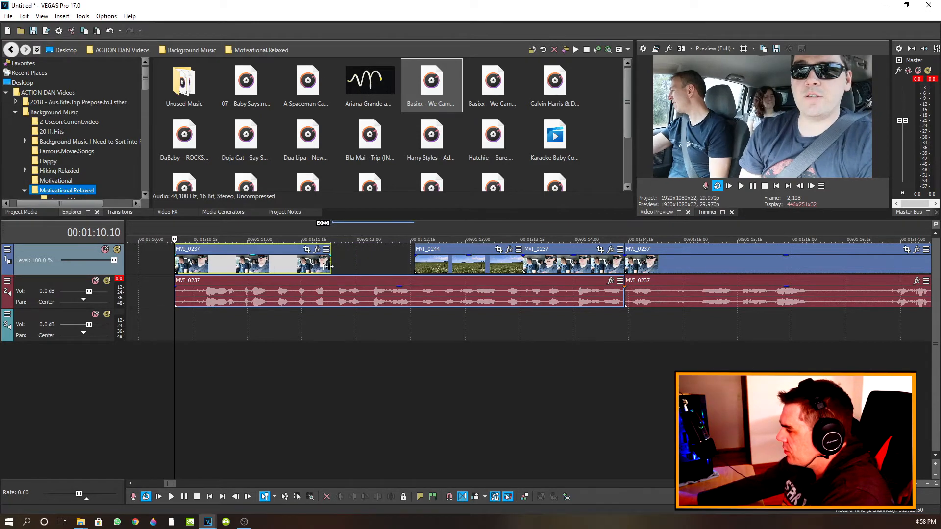
{"action": "left_click_drag", "start_coordinate": [443, 255], "coordinate": [360, 258]}
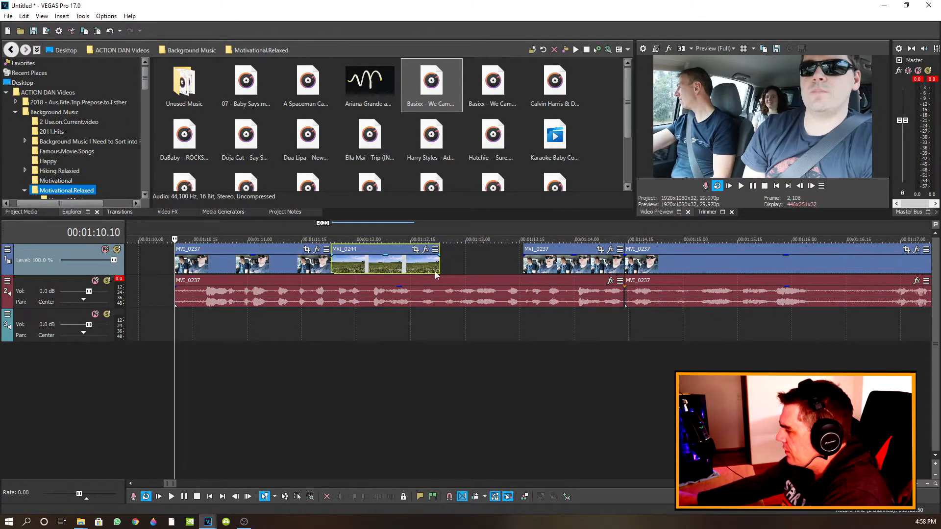
{"action": "left_click_drag", "start_coordinate": [440, 269], "coordinate": [523, 270]}
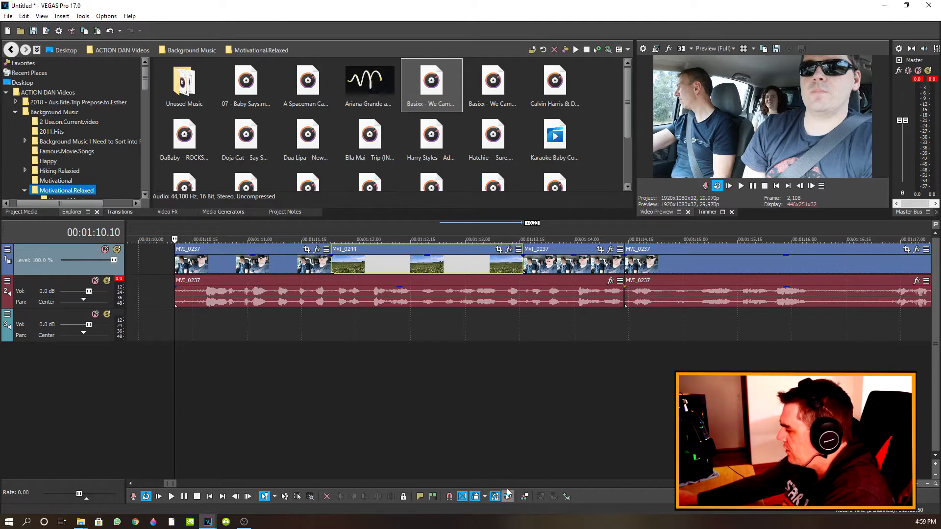
- With grouped events and Auto Ripple, shift the MVI_0237 piece after the cutaway section and all following clips later, to 00:01:41.05
{"action": "left_click_drag", "start_coordinate": [696, 255], "coordinate": [848, 260]}
{"action": "scroll", "coordinate": [625, 380], "scroll_direction": "down", "scroll_amount": 2}
{"action": "scroll", "coordinate": [625, 376], "scroll_direction": "down", "scroll_amount": 5}
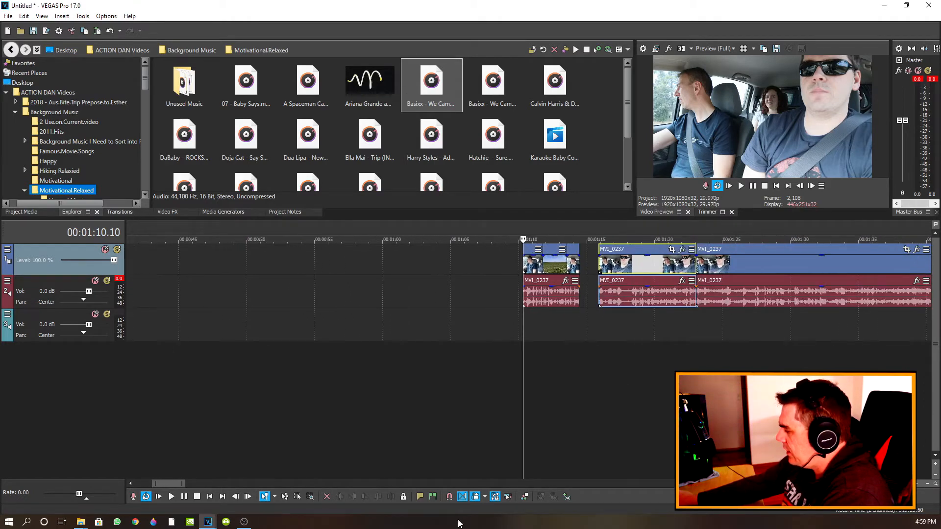
{"action": "left_click", "coordinate": [475, 497]}
{"action": "scroll", "coordinate": [557, 438], "scroll_direction": "down", "scroll_amount": 3}
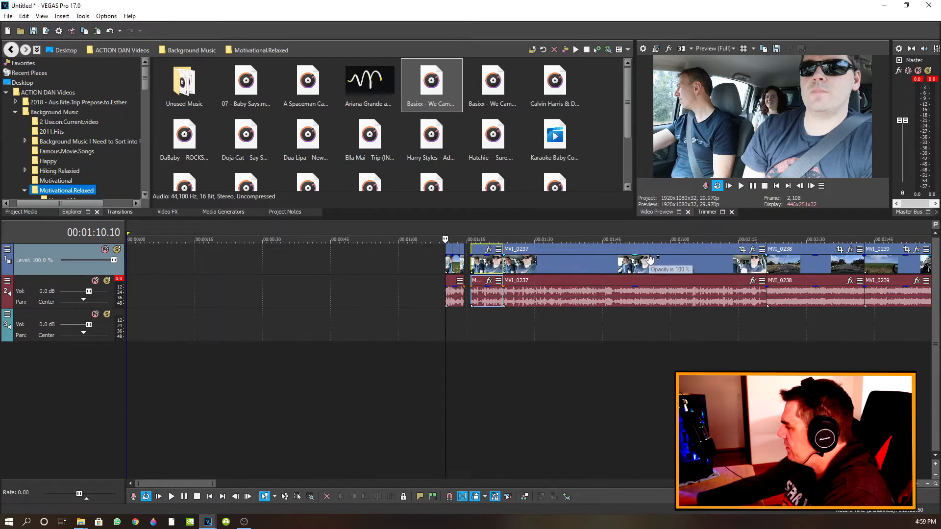
{"action": "left_click_drag", "start_coordinate": [481, 261], "coordinate": [541, 260]}
{"action": "scroll", "coordinate": [543, 259], "scroll_direction": "down", "scroll_amount": 3}
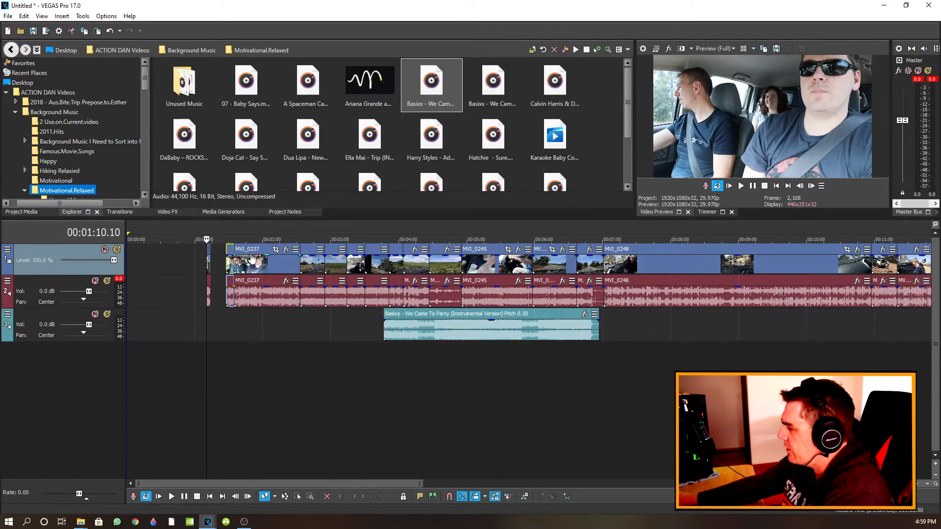
{"action": "mouse_move", "coordinate": [230, 255]}
{"action": "left_mouse_down"}
{"action": "mouse_move", "coordinate": [270, 257]}
{"action": "mouse_move", "coordinate": [246, 260]}
{"action": "left_mouse_up"}
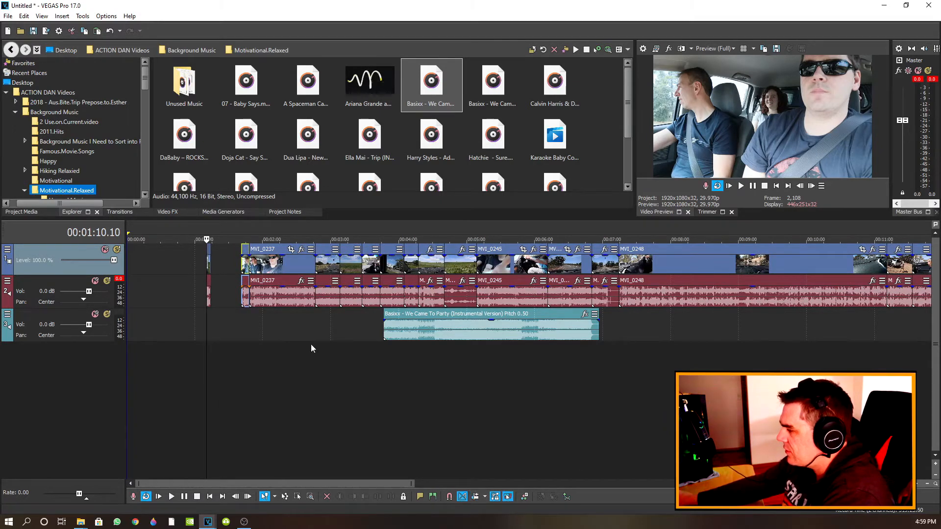
- Slide only the video of the MVI_0237 piece at 00:01:41.05 earlier by 5 seconds 24 frames, then back towards its audio
{"action": "mouse_move", "coordinate": [247, 267]}
{"action": "left_mouse_down"}
{"action": "mouse_move", "coordinate": [761, 265]}
{"action": "mouse_move", "coordinate": [173, 265]}
{"action": "mouse_move", "coordinate": [264, 265]}
{"action": "mouse_move", "coordinate": [241, 265]}
{"action": "left_mouse_up"}
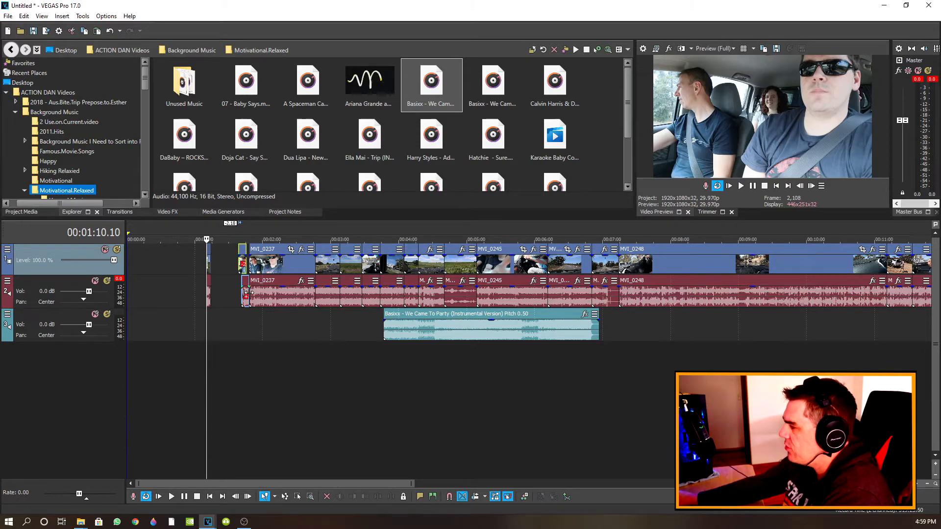
{"action": "left_click", "coordinate": [111, 31]}
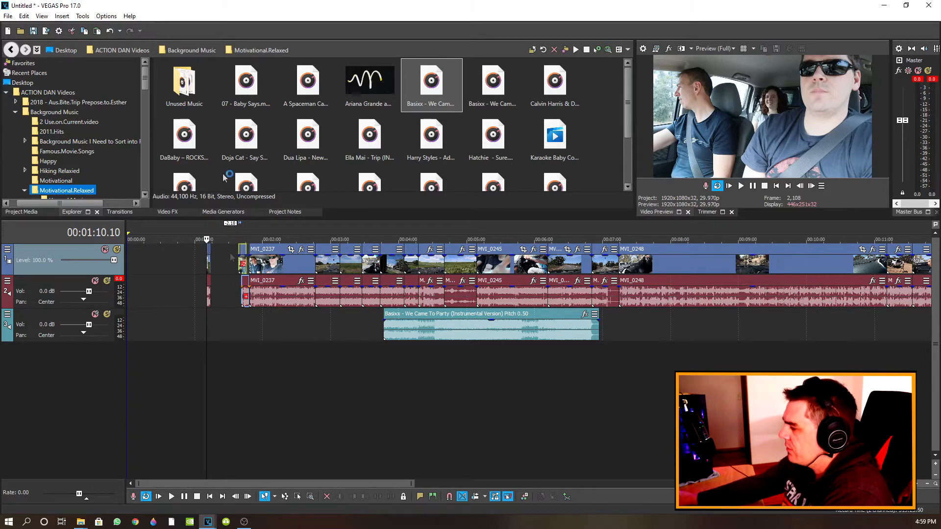
{"action": "left_click", "coordinate": [241, 262]}
{"action": "scroll", "coordinate": [256, 269], "scroll_direction": "up", "scroll_amount": 7}
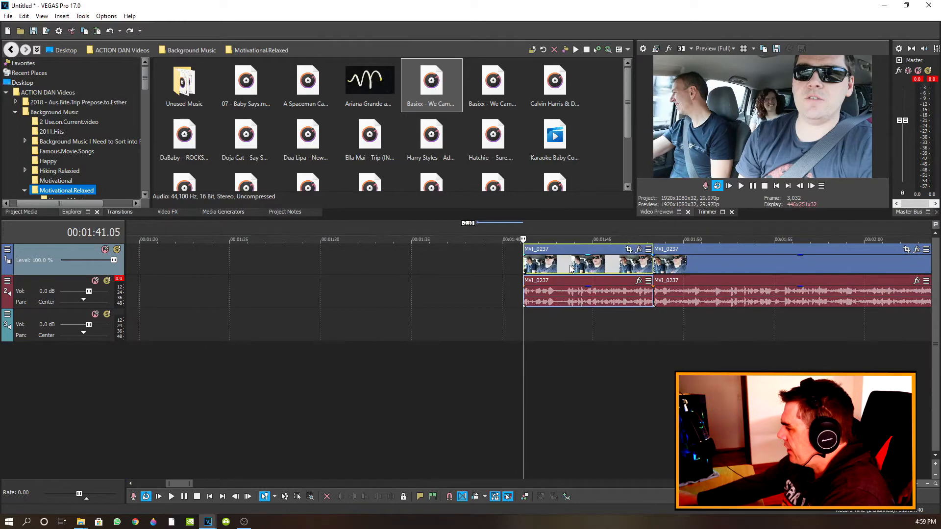
{"action": "left_click_drag", "start_coordinate": [571, 268], "coordinate": [464, 268]}
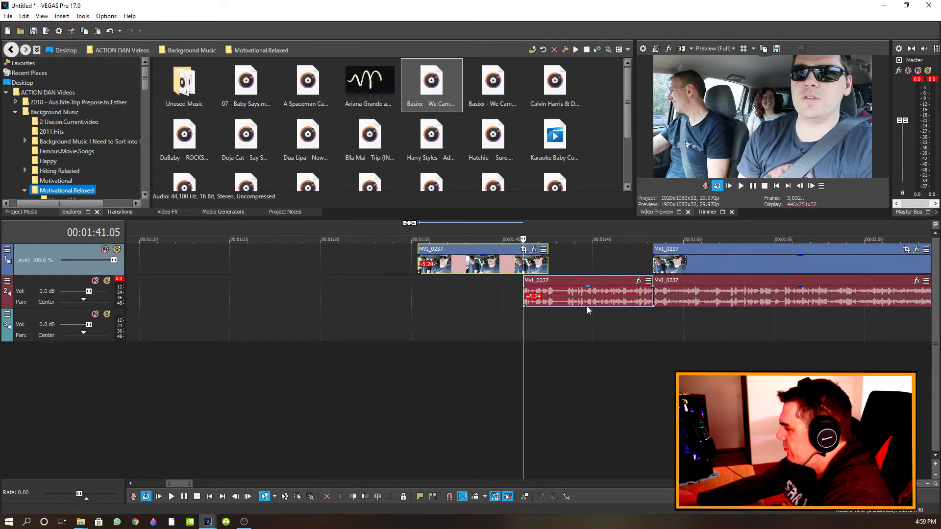
{"action": "left_click_drag", "start_coordinate": [493, 268], "coordinate": [599, 266]}
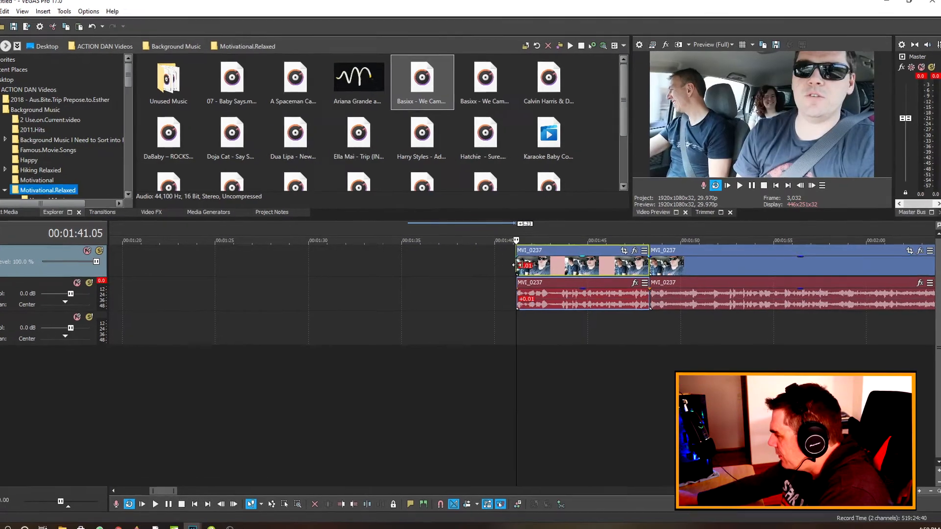
- Examine the one-frame sync offset at the MVI_0237 piece's start, then move its video to 3 seconds 4 frames ahead of the audio
{"action": "scroll", "coordinate": [561, 268], "scroll_direction": "up", "scroll_amount": 10}
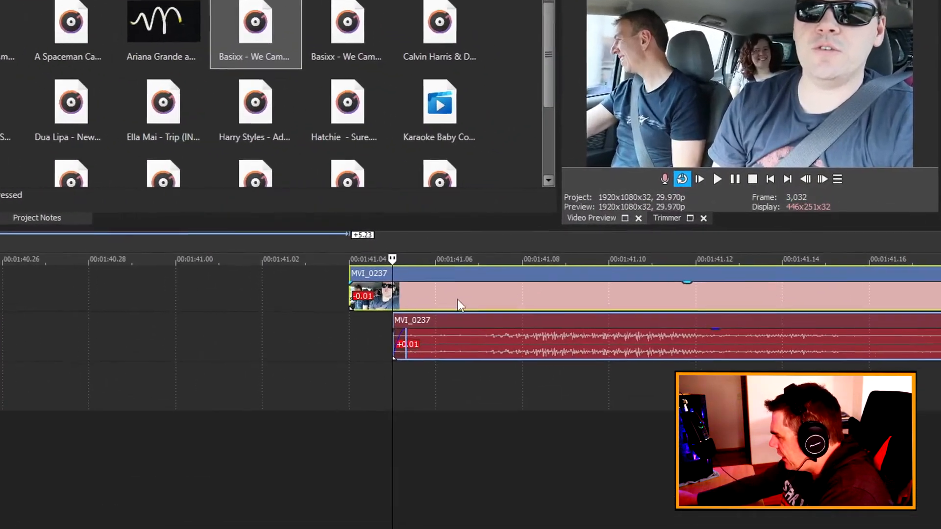
{"action": "mouse_move", "coordinate": [457, 299]}
{"action": "left_mouse_down"}
{"action": "mouse_move", "coordinate": [511, 294]}
{"action": "mouse_move", "coordinate": [455, 299]}
{"action": "left_mouse_up"}
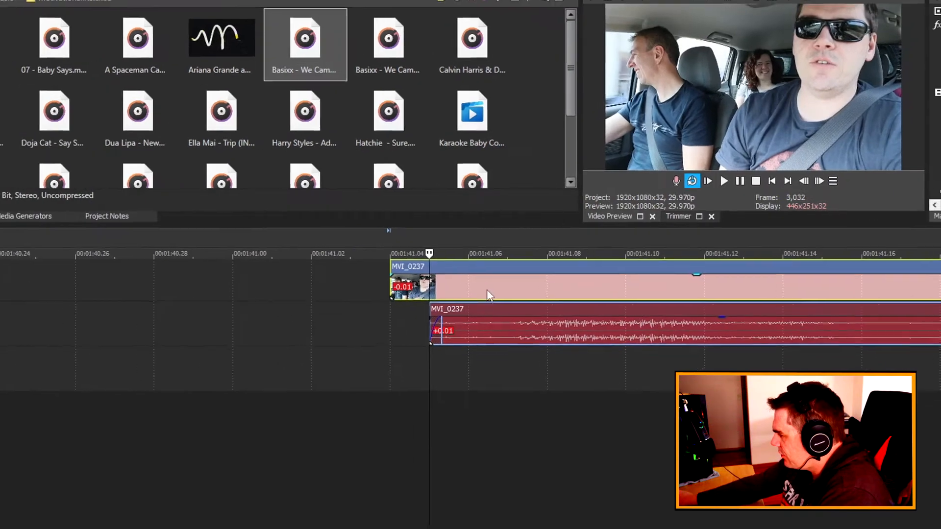
{"action": "scroll", "coordinate": [537, 296], "scroll_direction": "down", "scroll_amount": 10}
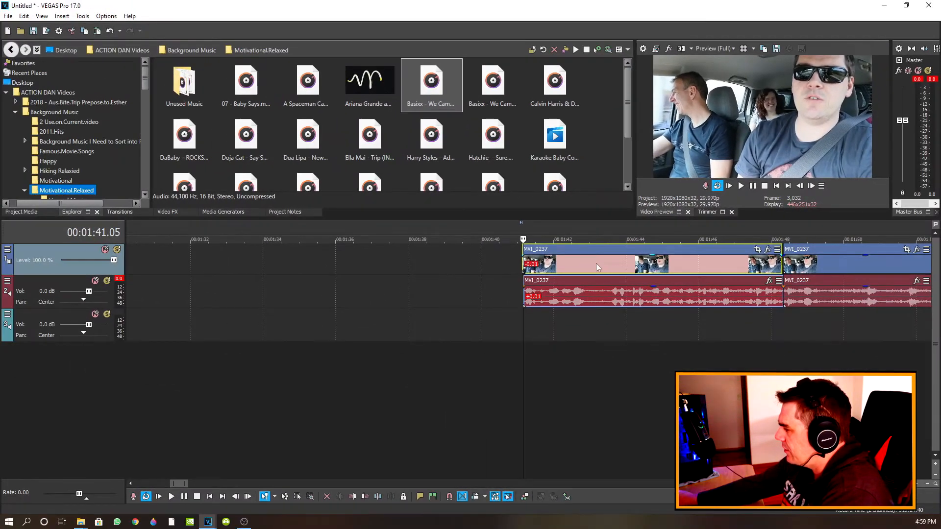
{"action": "left_click_drag", "start_coordinate": [596, 264], "coordinate": [560, 281]}
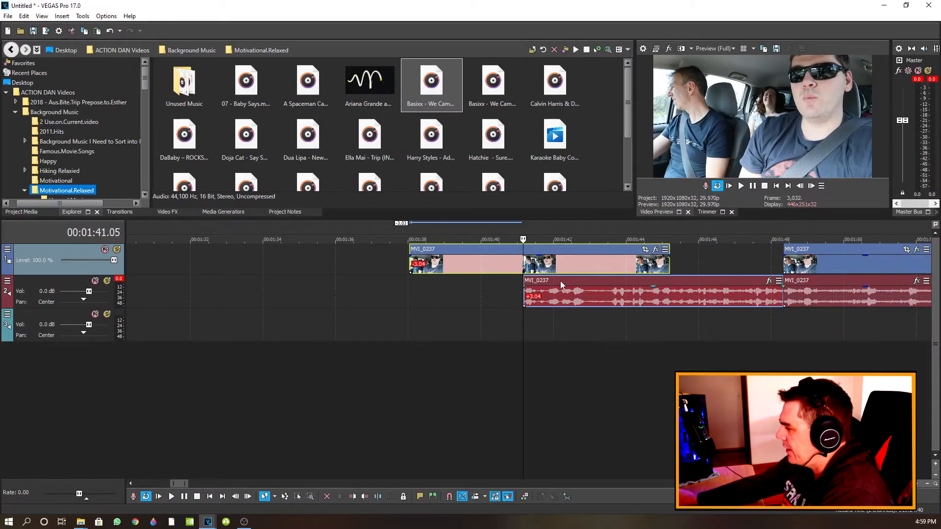
- Undo the separate video moves on the MVI_0237 piece to bring its video and audio back in sync
{"action": "left_click", "coordinate": [109, 30]}
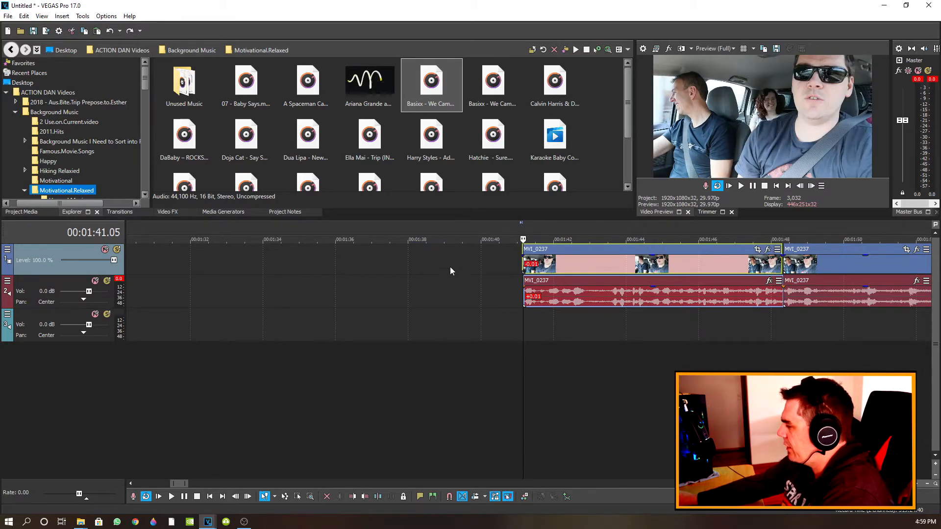
{"action": "left_click", "coordinate": [110, 31]}
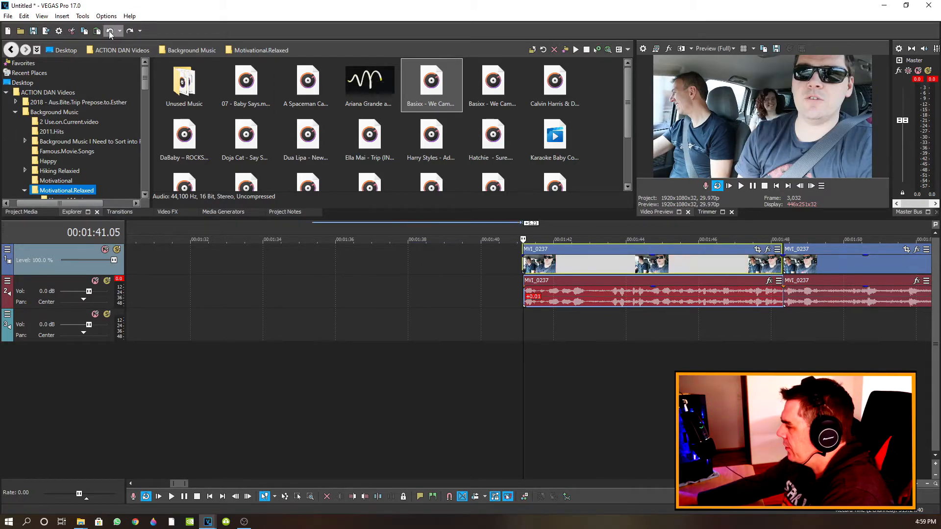
{"action": "key", "text": "ctrl+z"}
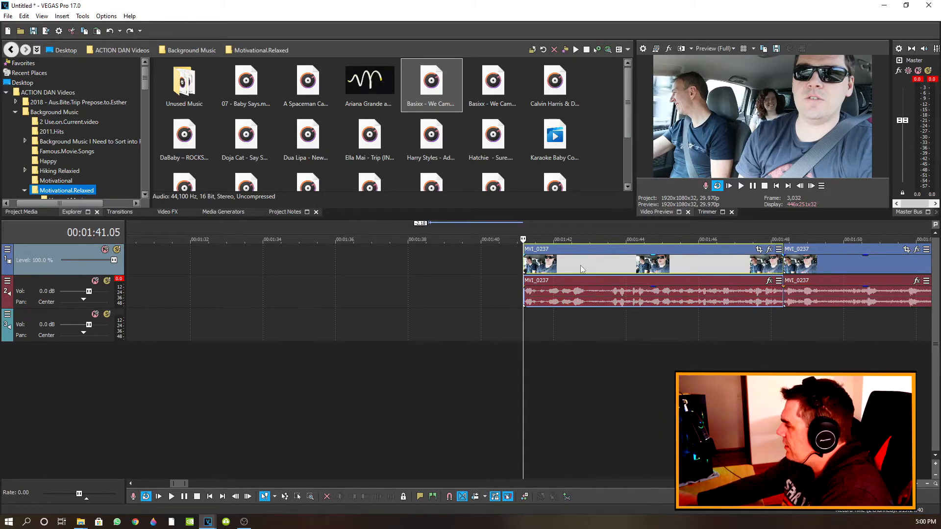
- Trim the start of the MVI_0237 piece's video to 00:01:42.13 and the end of its audio to 00:01:45.07, each separately
{"action": "left_click", "coordinate": [568, 260]}
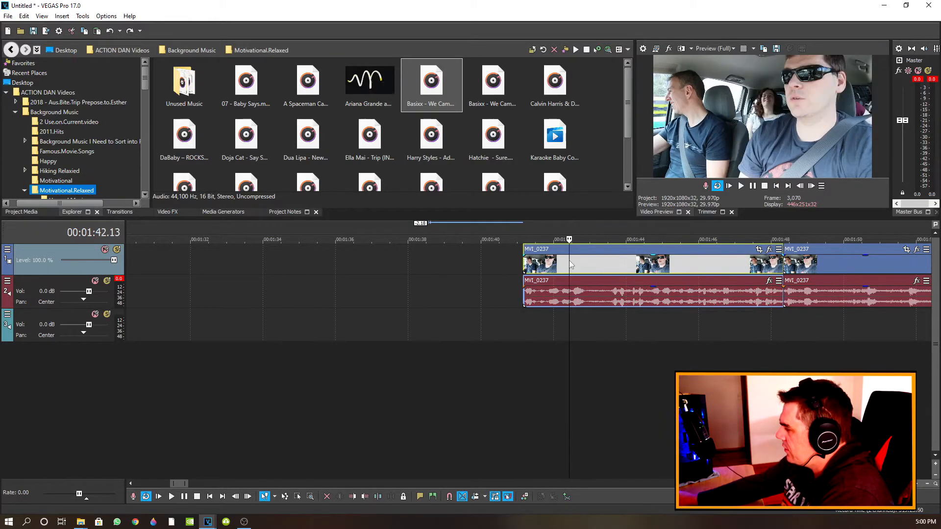
{"action": "right_click", "coordinate": [569, 260]}
{"action": "left_click", "coordinate": [592, 273]}
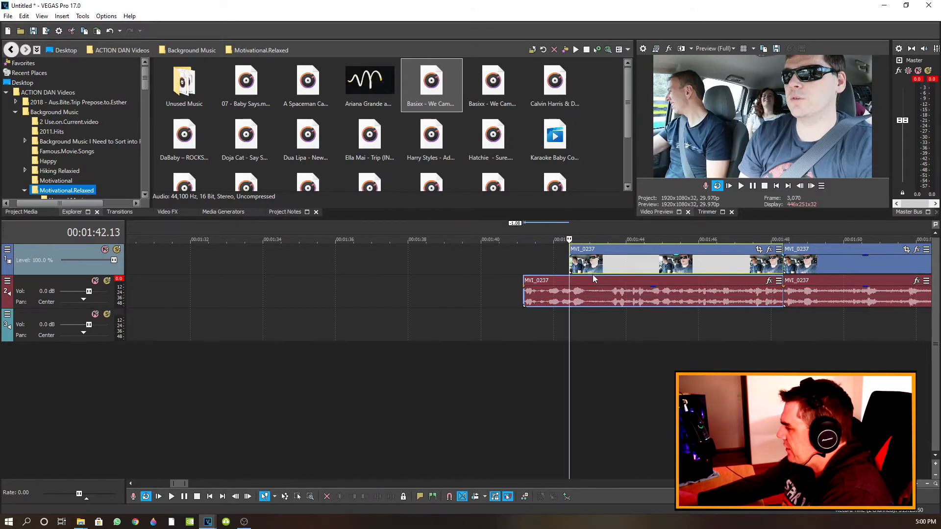
{"action": "left_click", "coordinate": [669, 283]}
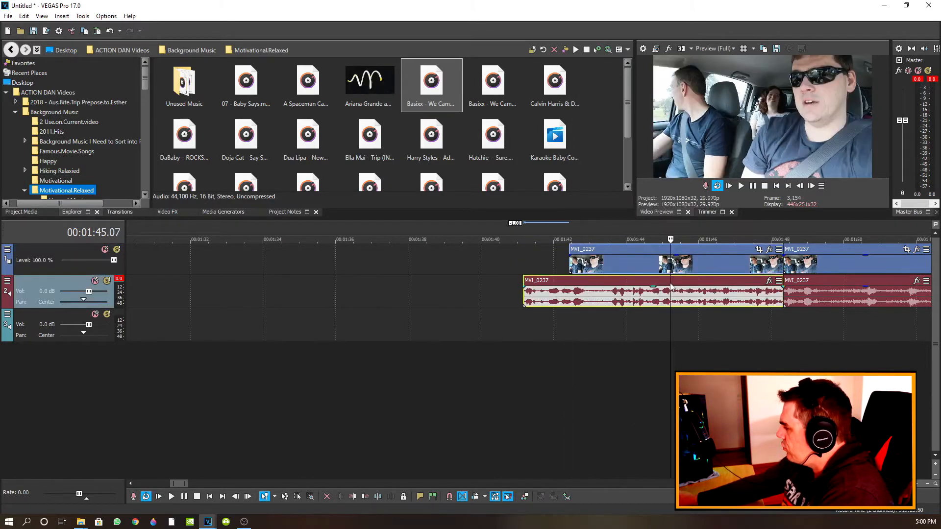
{"action": "right_click", "coordinate": [670, 284]}
{"action": "left_click", "coordinate": [701, 308]}
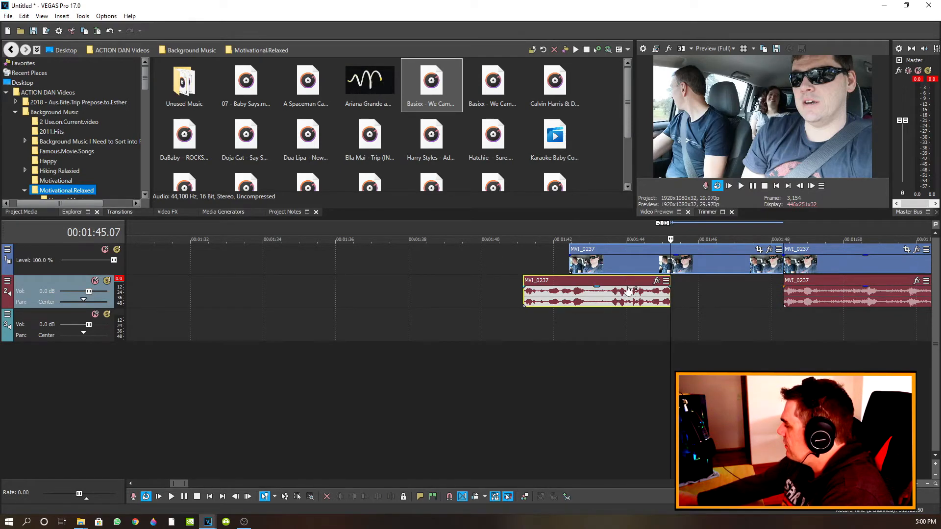
- Slide the trimmed MVI_0237 audio earlier, up to 1 second 2 frames out of sync, then move it back into sync with its video
{"action": "left_click_drag", "start_coordinate": [611, 283], "coordinate": [587, 282]}
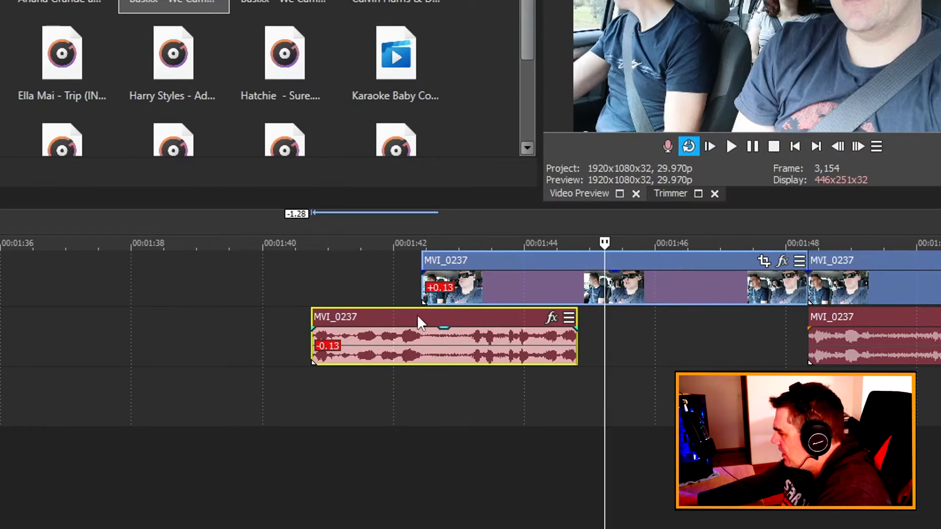
{"action": "left_click_drag", "start_coordinate": [433, 315], "coordinate": [392, 316]}
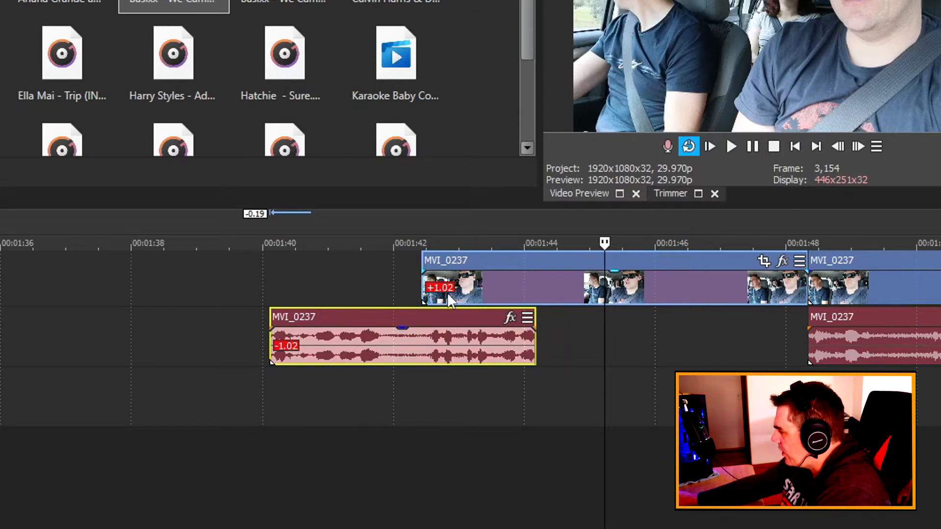
{"action": "left_click_drag", "start_coordinate": [446, 318], "coordinate": [514, 322]}
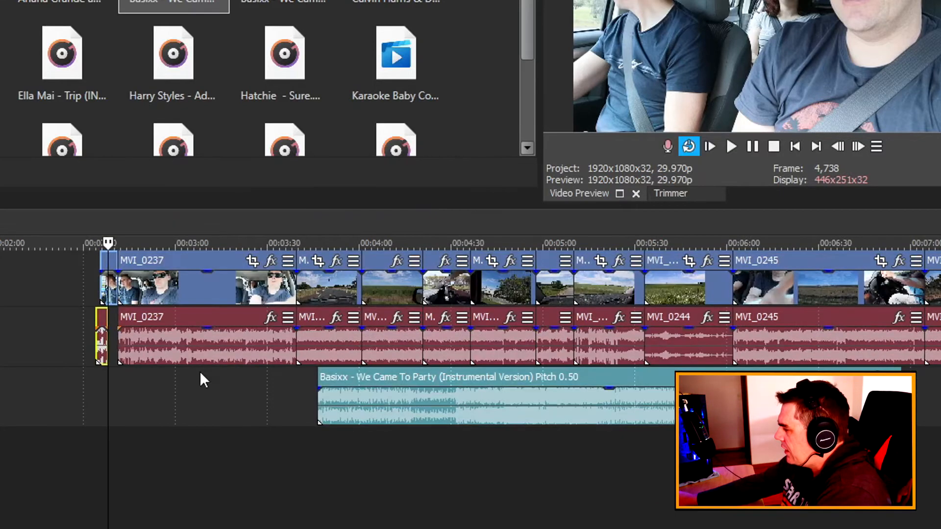
- Move MVI_0238, MVI_0239 and the clip following it later with Auto Ripple, opening a gap before each while the music stays in place
{"action": "scroll", "coordinate": [199, 371], "scroll_direction": "up", "scroll_amount": 3}
{"action": "scroll", "coordinate": [268, 371], "scroll_direction": "down", "scroll_amount": 2}
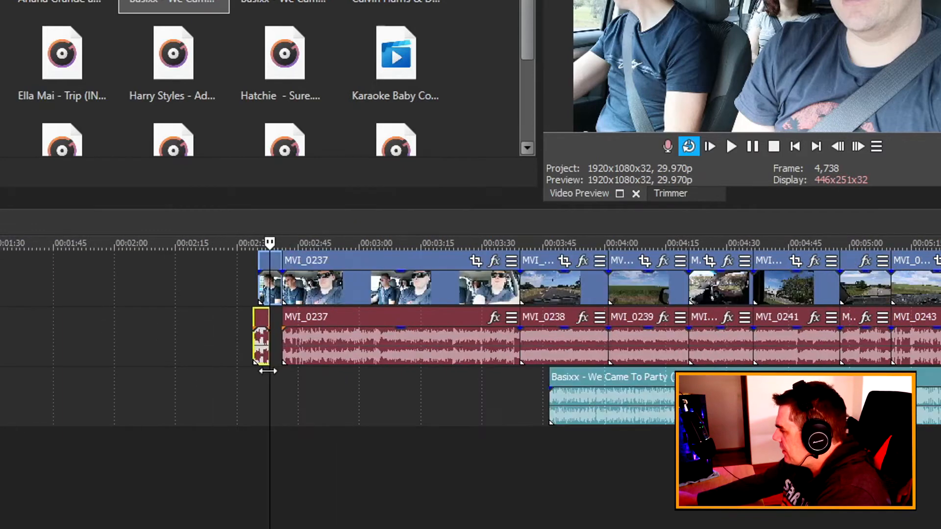
{"action": "left_click", "coordinate": [559, 320]}
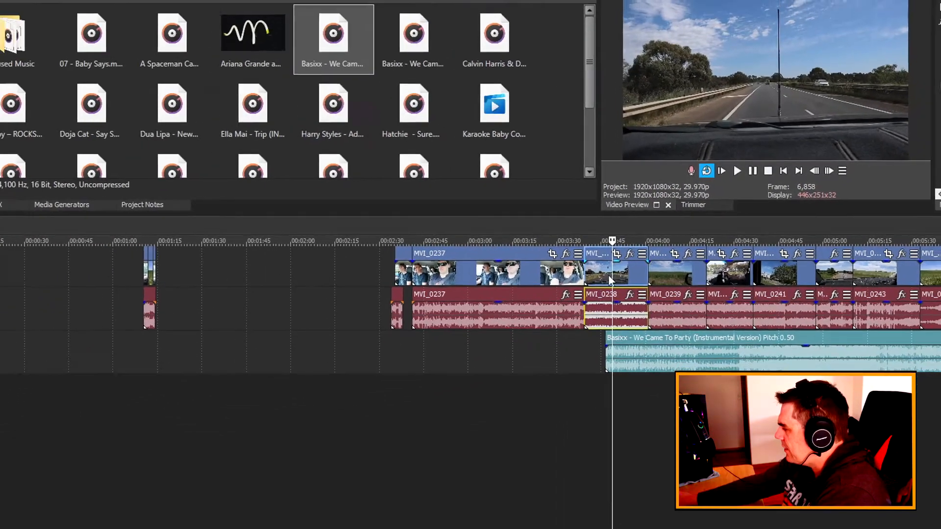
{"action": "left_click_drag", "start_coordinate": [592, 276], "coordinate": [612, 277]}
{"action": "left_click_drag", "start_coordinate": [696, 265], "coordinate": [773, 271]}
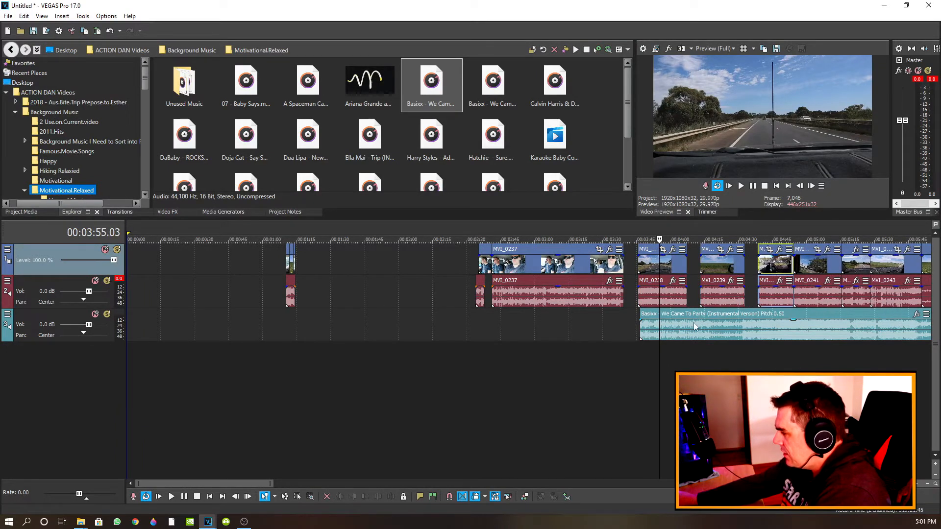
- Move the short clip before MVI_0237 earlier with Auto Ripple on affected tracks, and reposition MVI_0237 itself
{"action": "mouse_move", "coordinate": [485, 267]}
{"action": "left_mouse_down"}
{"action": "mouse_move", "coordinate": [557, 272]}
{"action": "mouse_move", "coordinate": [443, 274]}
{"action": "mouse_move", "coordinate": [488, 276]}
{"action": "mouse_move", "coordinate": [471, 277]}
{"action": "left_mouse_up"}
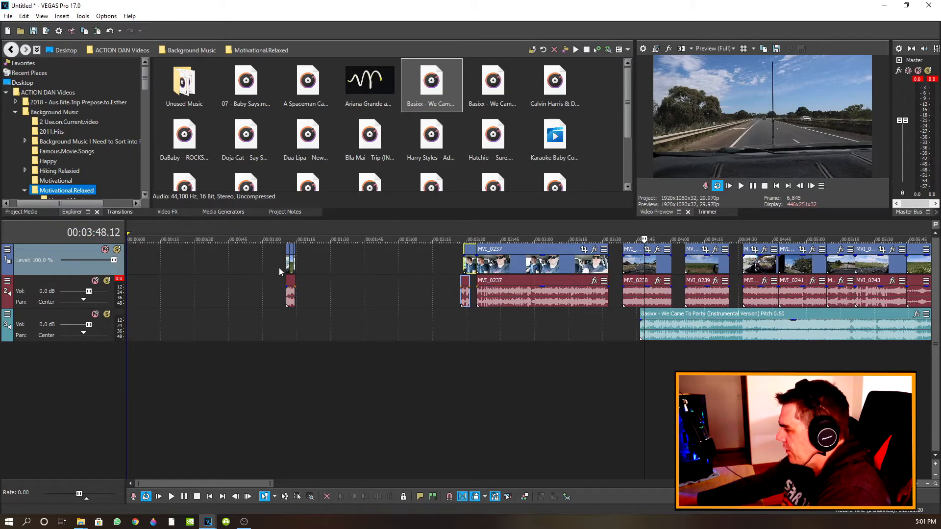
{"action": "mouse_move", "coordinate": [554, 268]}
{"action": "left_mouse_down"}
{"action": "mouse_move", "coordinate": [527, 269]}
{"action": "mouse_move", "coordinate": [567, 269]}
{"action": "mouse_move", "coordinate": [542, 269]}
{"action": "left_mouse_up"}
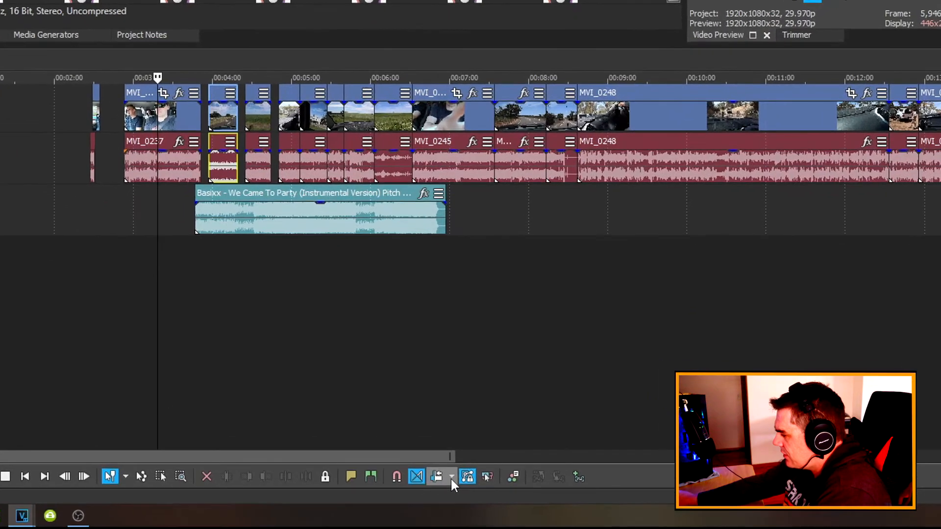
- Set Auto Ripple to All Tracks, Markers, and Regions, and move MVI_0237 and the track 4 MVI_0238 clip earlier
{"action": "left_click", "coordinate": [449, 477]}
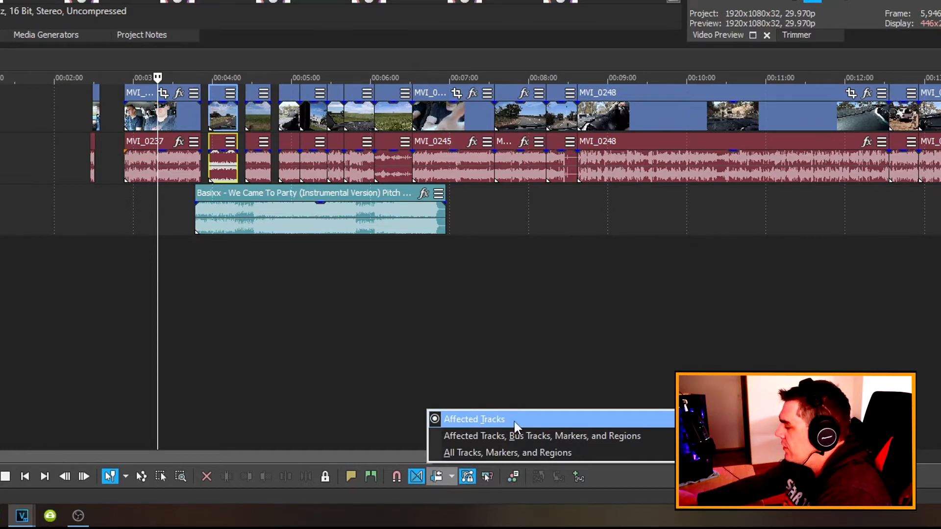
{"action": "left_click", "coordinate": [471, 457]}
{"action": "scroll", "coordinate": [201, 234], "scroll_direction": "up", "scroll_amount": 5}
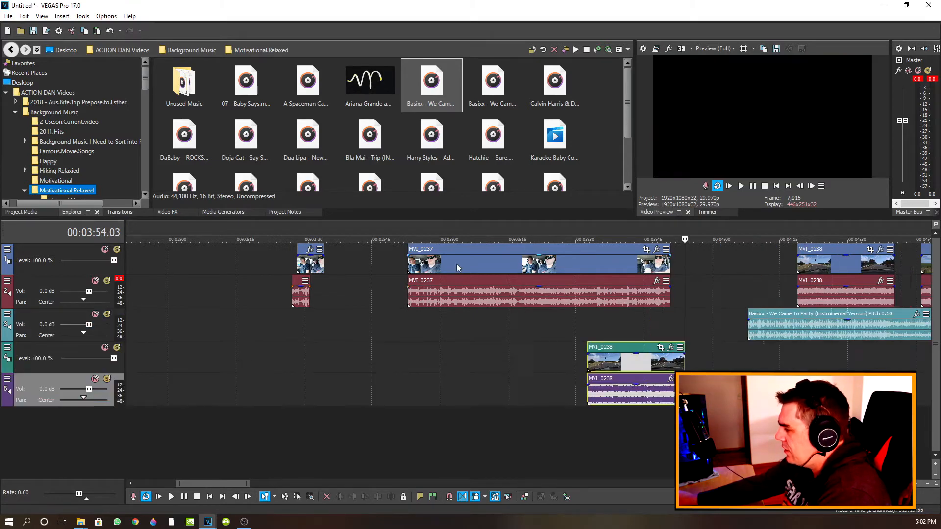
{"action": "mouse_move", "coordinate": [457, 265]}
{"action": "left_mouse_down"}
{"action": "mouse_move", "coordinate": [533, 272]}
{"action": "mouse_move", "coordinate": [446, 269]}
{"action": "left_mouse_up"}
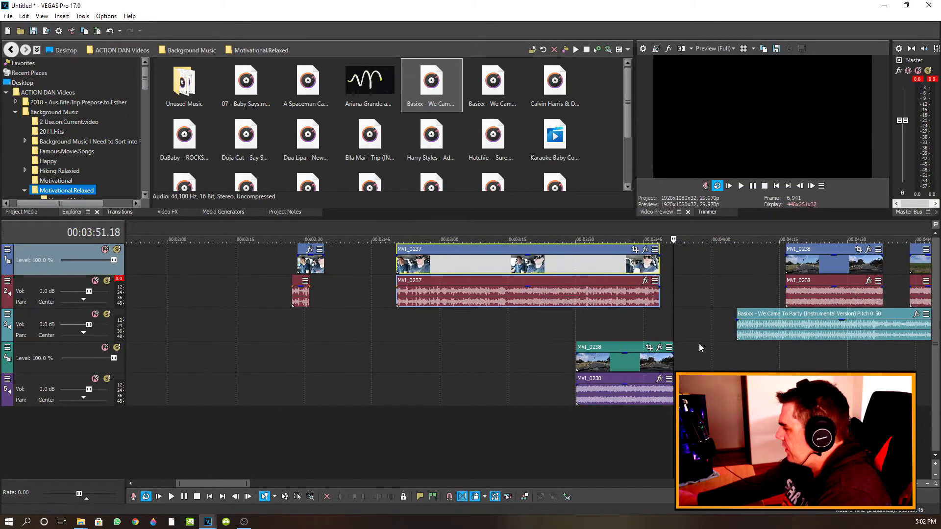
{"action": "left_click", "coordinate": [626, 350]}
{"action": "left_click_drag", "start_coordinate": [637, 351], "coordinate": [606, 350]}
{"action": "left_click", "coordinate": [596, 352]}
- Limit Auto Ripple to Affected Tracks, and move MVI_0237 and the MVI_0238 clip on track 4 a few seconds earlier
{"action": "left_click", "coordinate": [484, 496]}
{"action": "left_click", "coordinate": [487, 470]}
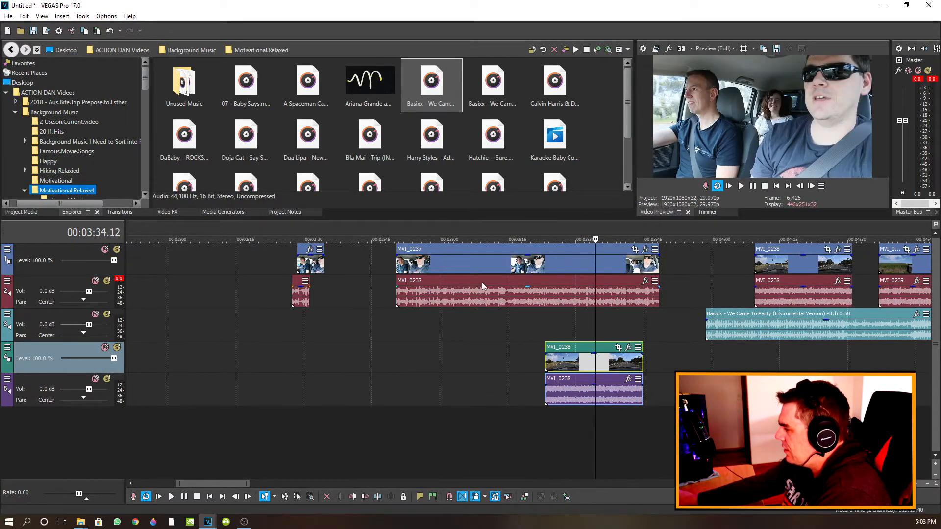
{"action": "left_click_drag", "start_coordinate": [464, 251], "coordinate": [441, 252]}
{"action": "left_click_drag", "start_coordinate": [590, 352], "coordinate": [570, 345]}
- Set Auto Ripple back to All Tracks, Markers, and Regions, and move MVI_0237 about 2 seconds later
{"action": "left_click", "coordinate": [484, 496]}
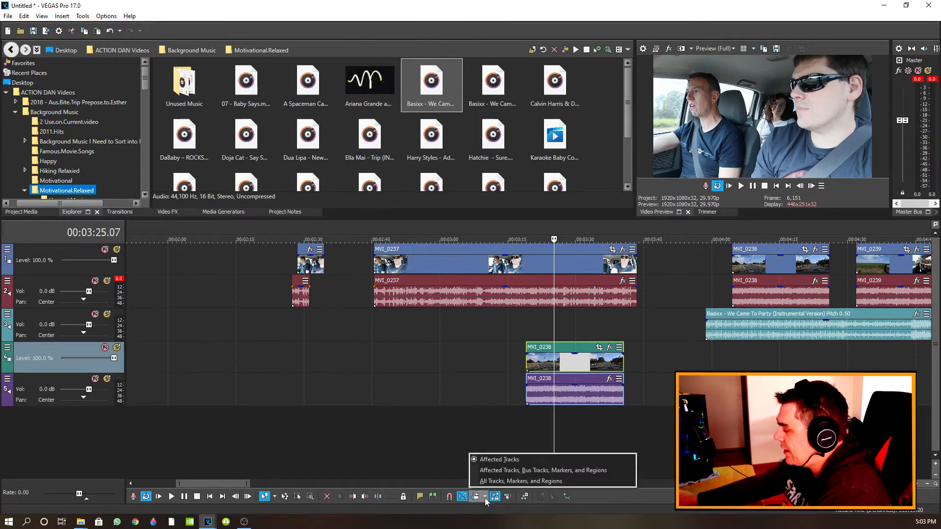
{"action": "left_click", "coordinate": [500, 482]}
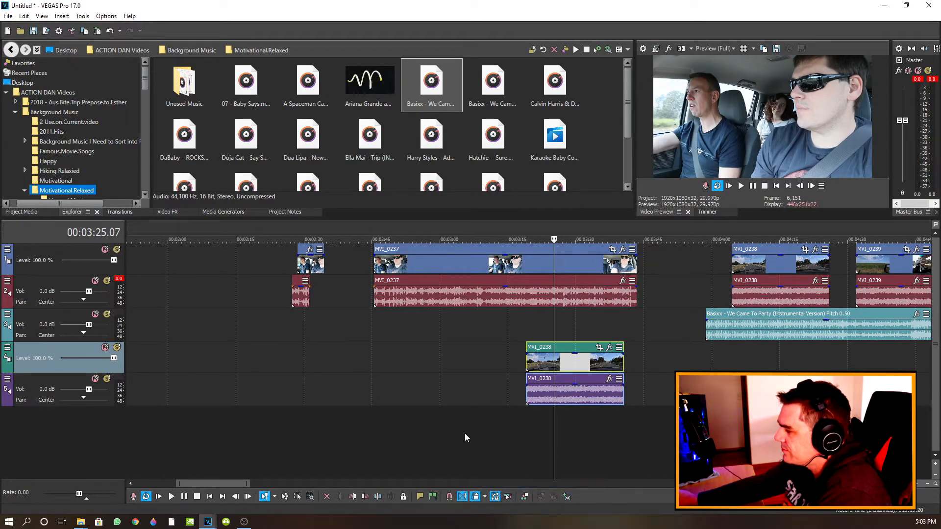
{"action": "mouse_move", "coordinate": [435, 257]}
{"action": "left_mouse_down"}
{"action": "mouse_move", "coordinate": [524, 261]}
{"action": "mouse_move", "coordinate": [441, 267]}
{"action": "left_mouse_up"}
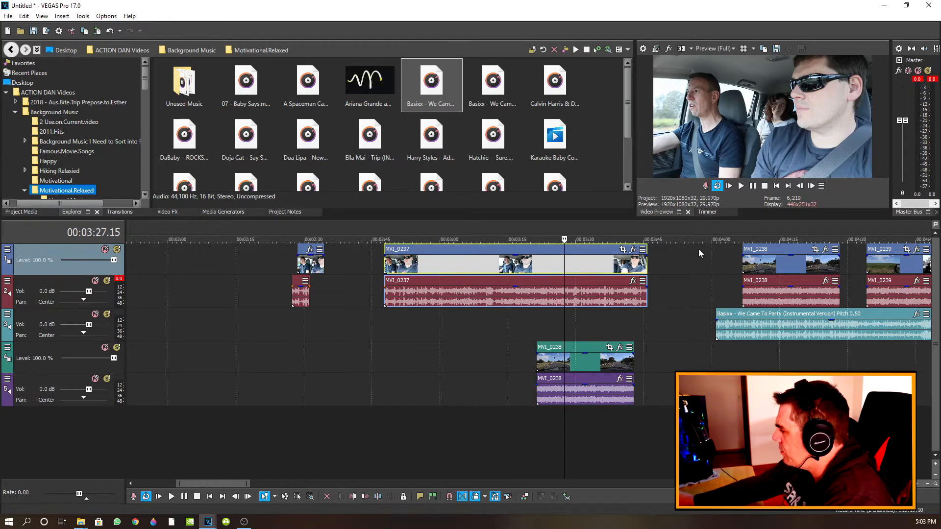
- Try cutting the video and audio of MVI_0260 near 00:19:00 with Auto Ripple on, and undo the cut
{"action": "scroll", "coordinate": [585, 370], "scroll_direction": "down", "scroll_amount": 2}
{"action": "scroll", "coordinate": [564, 363], "scroll_direction": "down", "scroll_amount": 4}
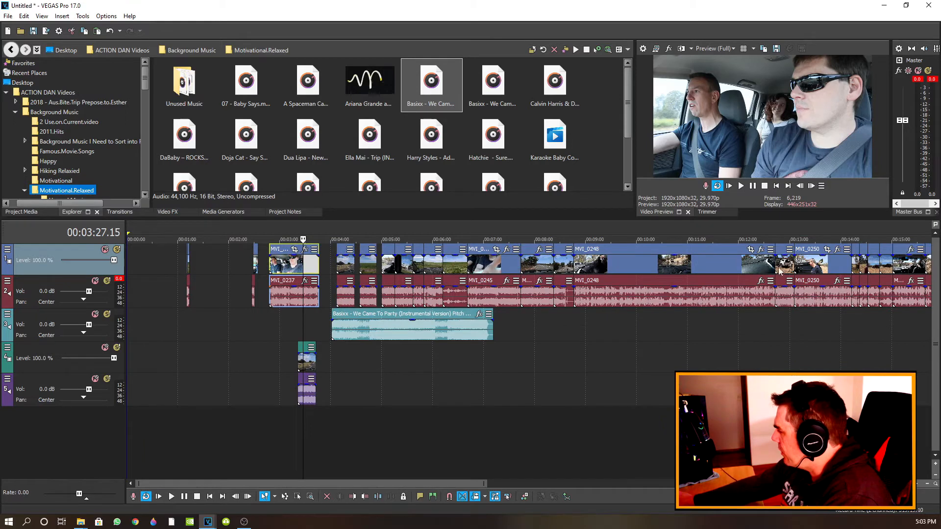
{"action": "scroll", "coordinate": [785, 272], "scroll_direction": "down", "scroll_amount": 2}
{"action": "left_click", "coordinate": [784, 272]}
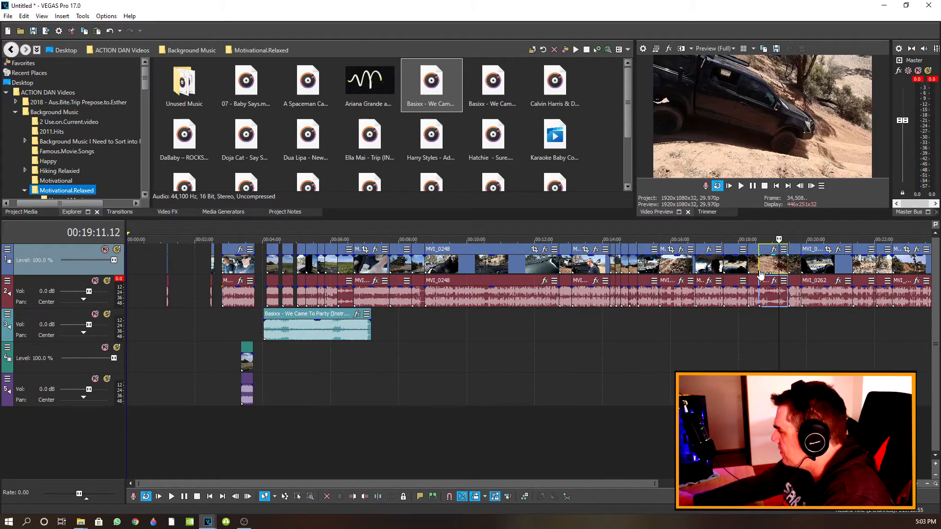
{"action": "scroll", "coordinate": [773, 285], "scroll_direction": "up", "scroll_amount": 4}
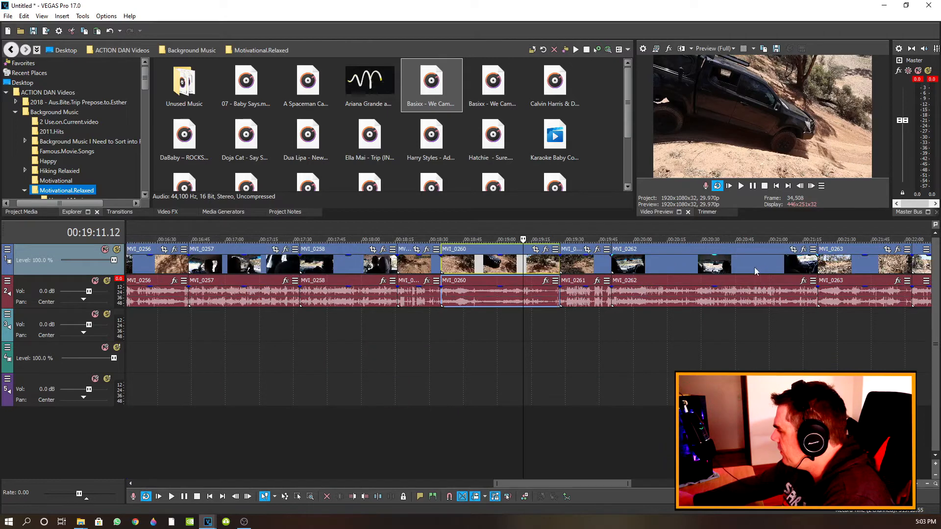
{"action": "left_click", "coordinate": [483, 283]}
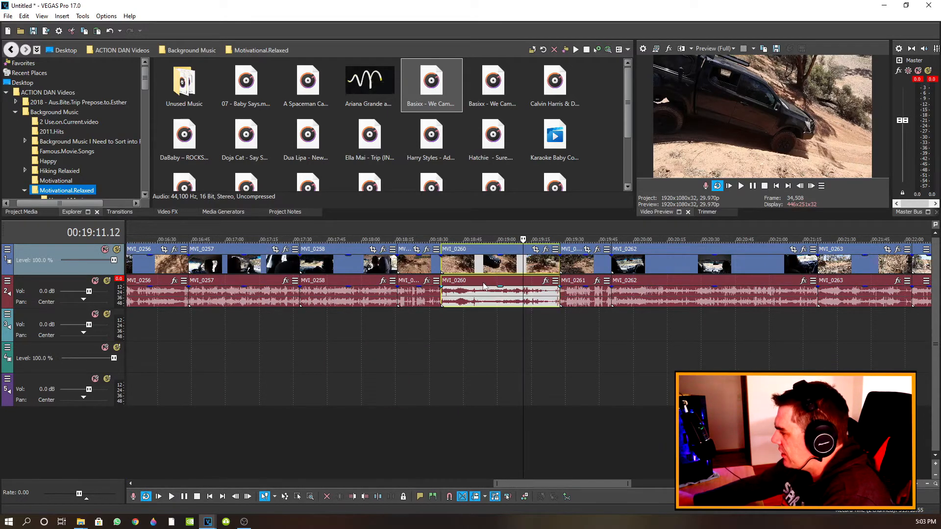
{"action": "right_click", "coordinate": [483, 286]}
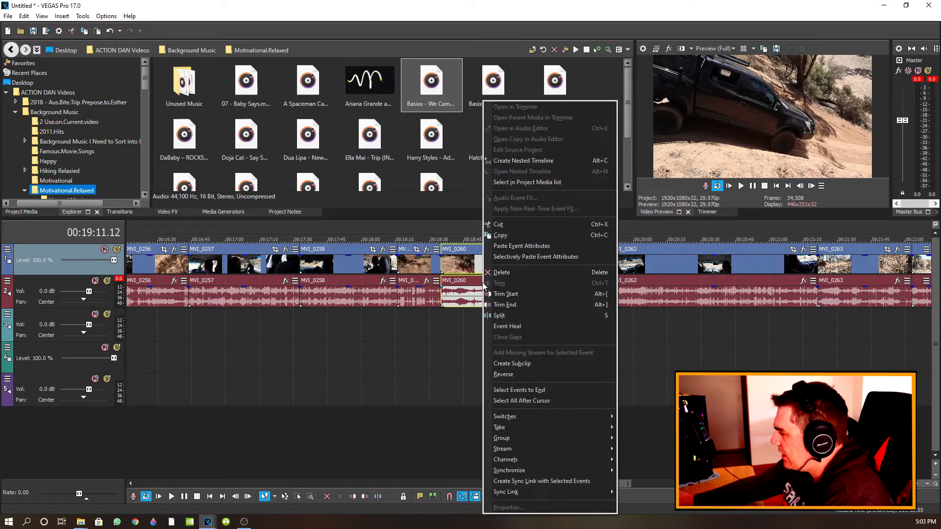
{"action": "left_click", "coordinate": [498, 224]}
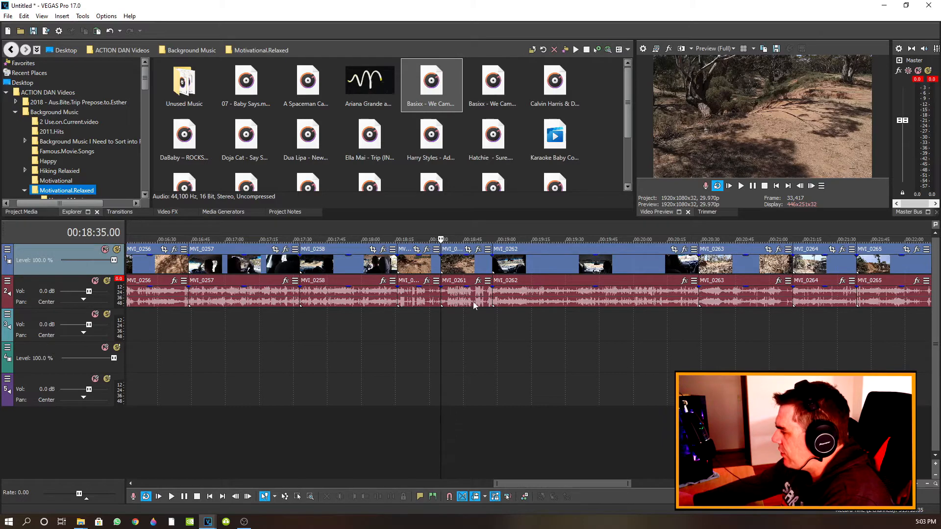
{"action": "left_click", "coordinate": [111, 32]}
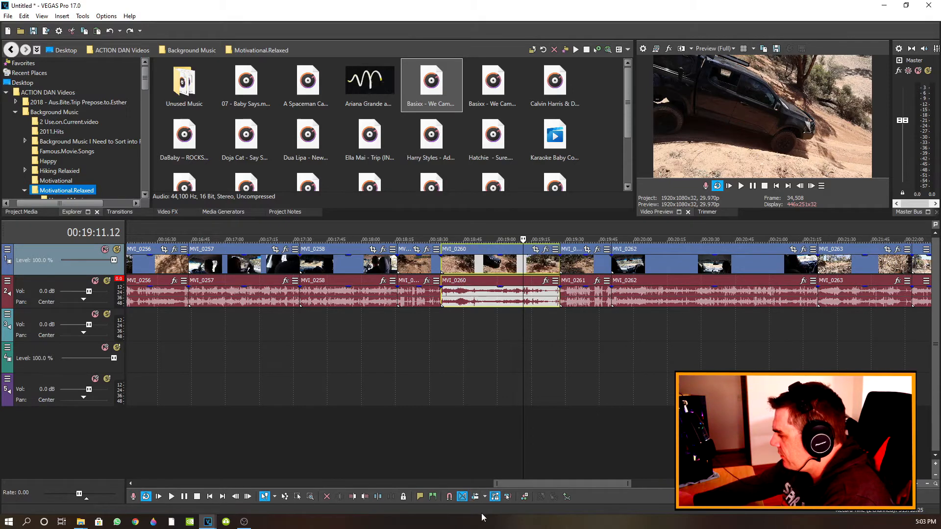
- With Auto Ripple off and event grouping ignored, cut the video and audio of MVI_0260
{"action": "left_click", "coordinate": [508, 496]}
{"action": "right_click", "coordinate": [486, 265]}
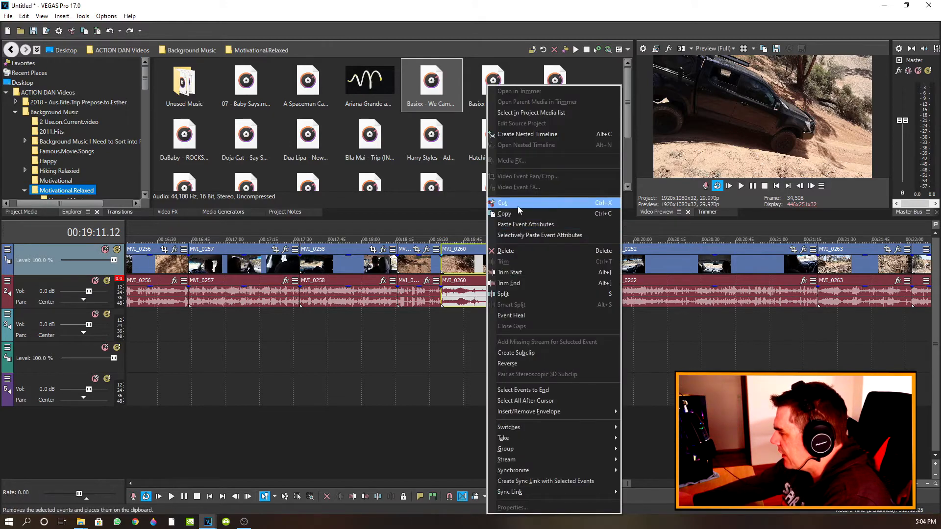
{"action": "left_click", "coordinate": [519, 210]}
- Paste MVI_0260 at the end of MVI_0237, at 00:03:45.24, with Auto Ripple off
{"action": "left_click", "coordinate": [446, 355]}
{"action": "scroll", "coordinate": [446, 355], "scroll_direction": "down", "scroll_amount": 10}
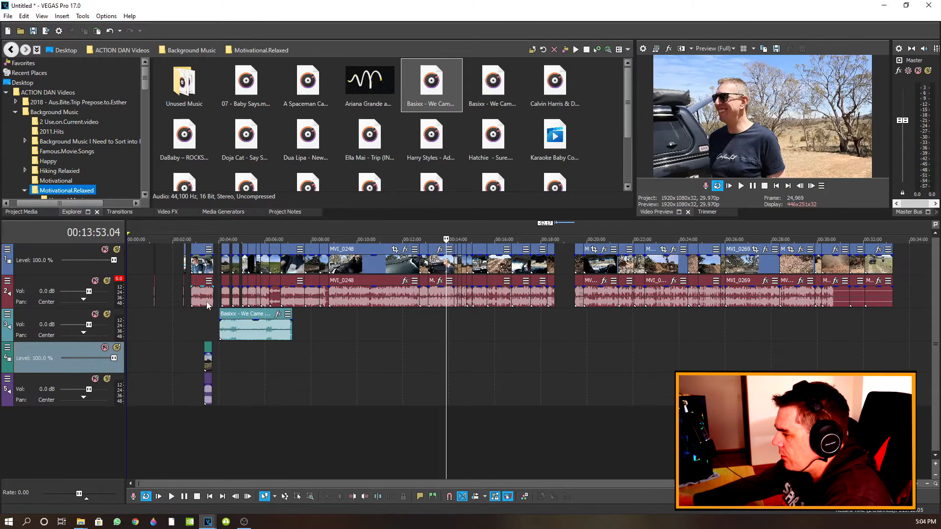
{"action": "left_click", "coordinate": [213, 292]}
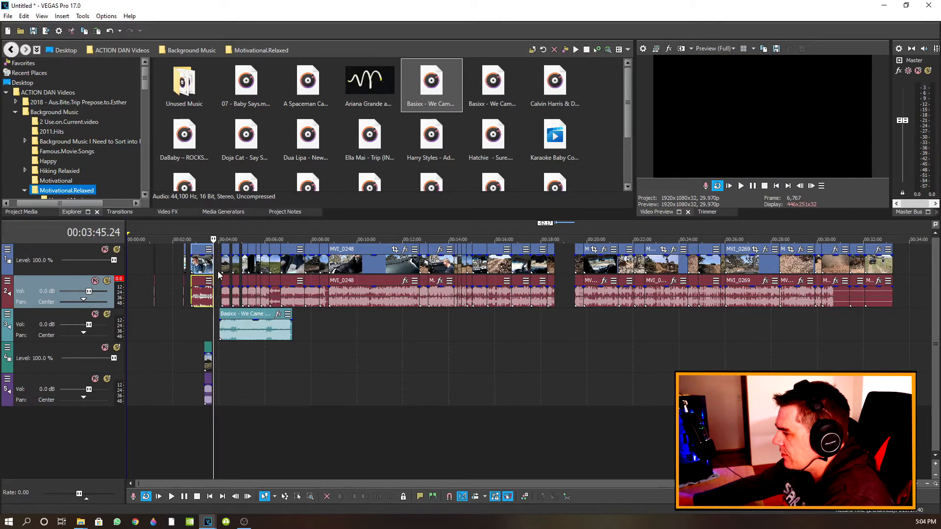
{"action": "scroll", "coordinate": [223, 285], "scroll_direction": "up", "scroll_amount": 10}
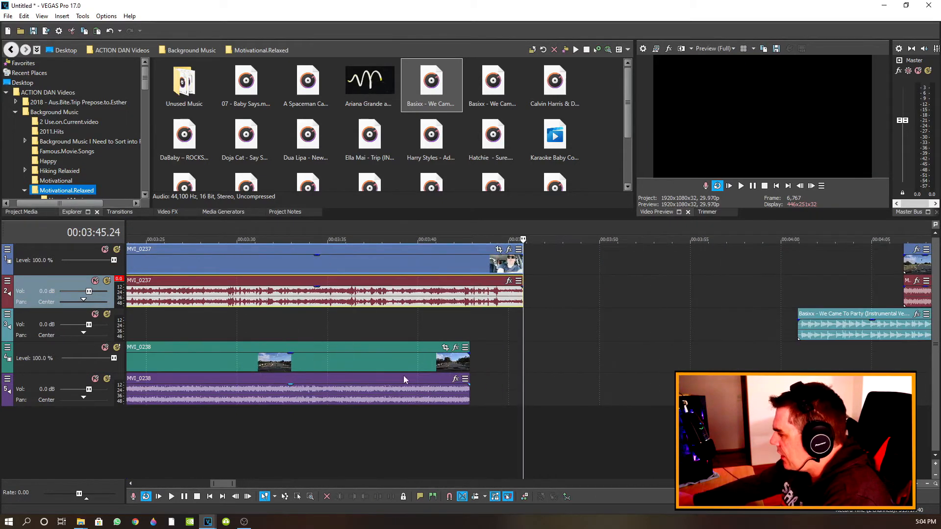
{"action": "right_click", "coordinate": [536, 262]}
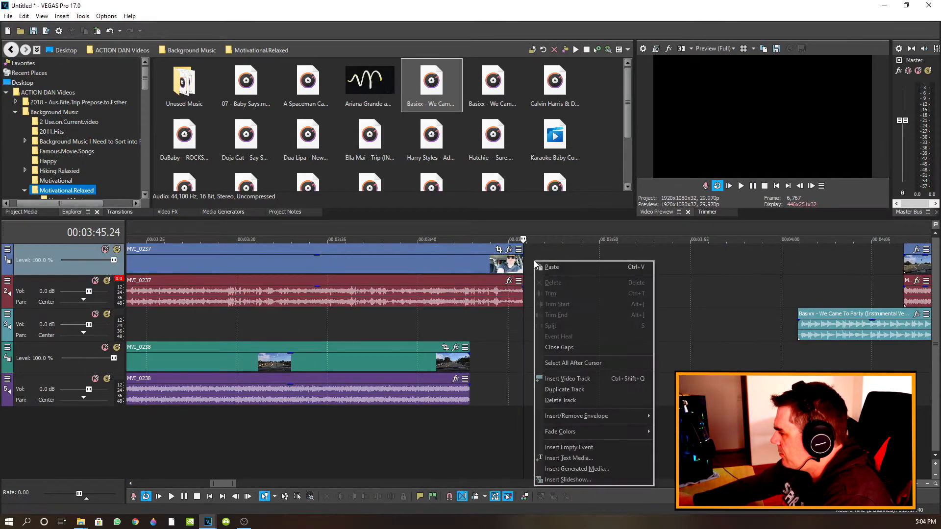
{"action": "left_click", "coordinate": [547, 268]}
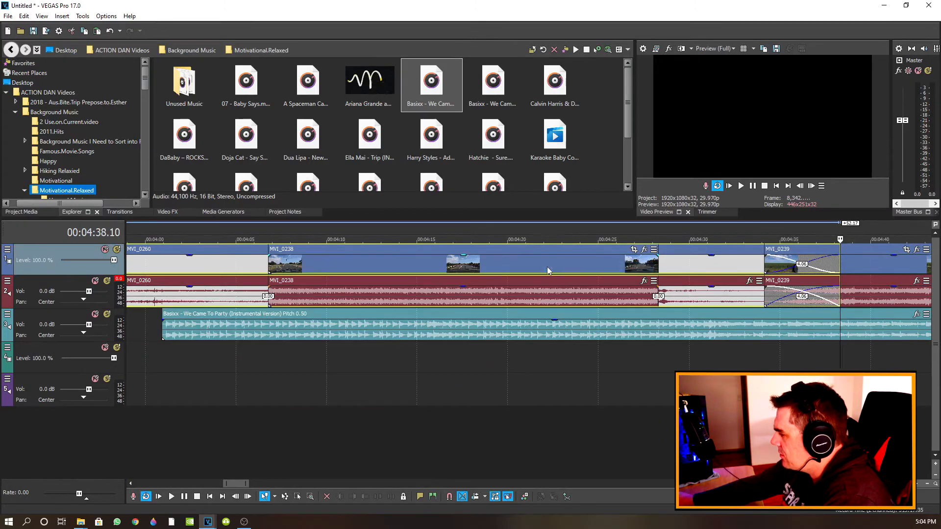
- Inspect how the pasted MVI_0260 sits against MVI_0237, MVI_0238 and MVI_0239, and undo the paste
{"action": "scroll", "coordinate": [548, 270], "scroll_direction": "down", "scroll_amount": 4}
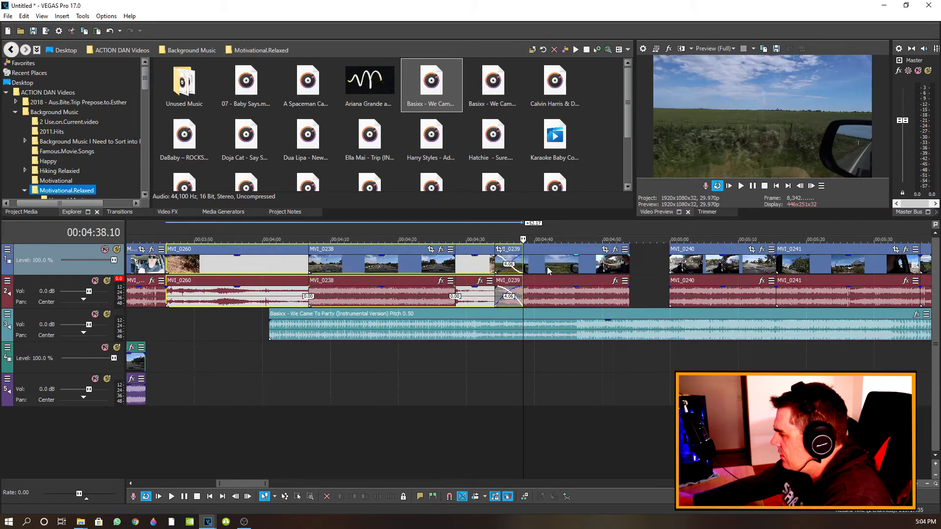
{"action": "left_click", "coordinate": [165, 265]}
{"action": "scroll", "coordinate": [238, 291], "scroll_direction": "up", "scroll_amount": 6}
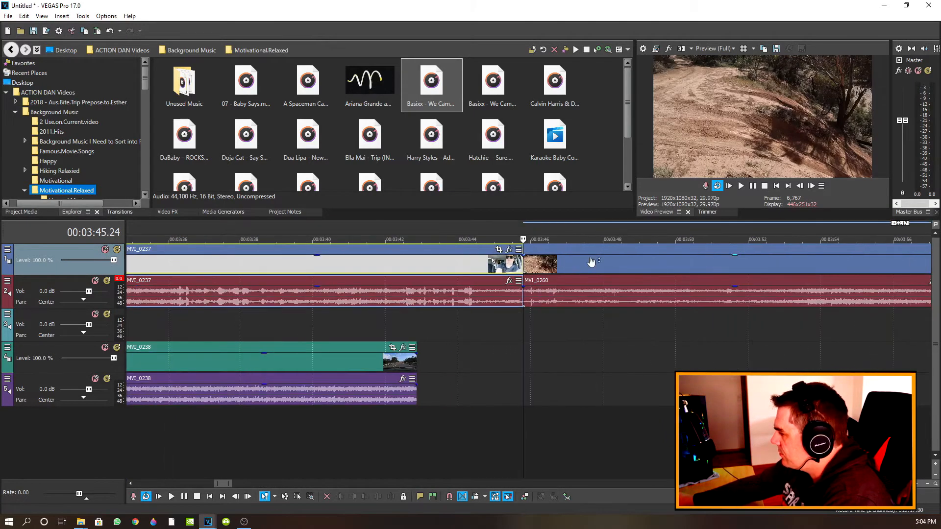
{"action": "left_click", "coordinate": [567, 267]}
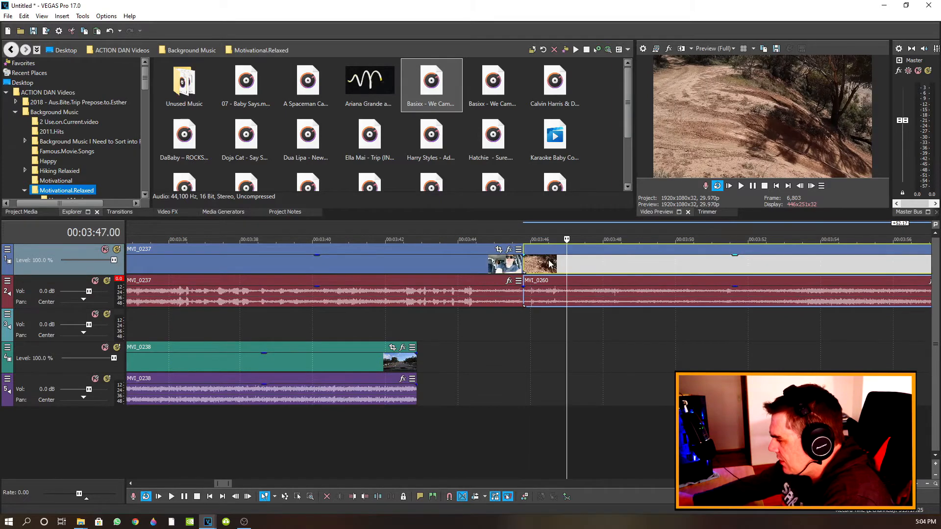
{"action": "scroll", "coordinate": [566, 280], "scroll_direction": "down", "scroll_amount": 5}
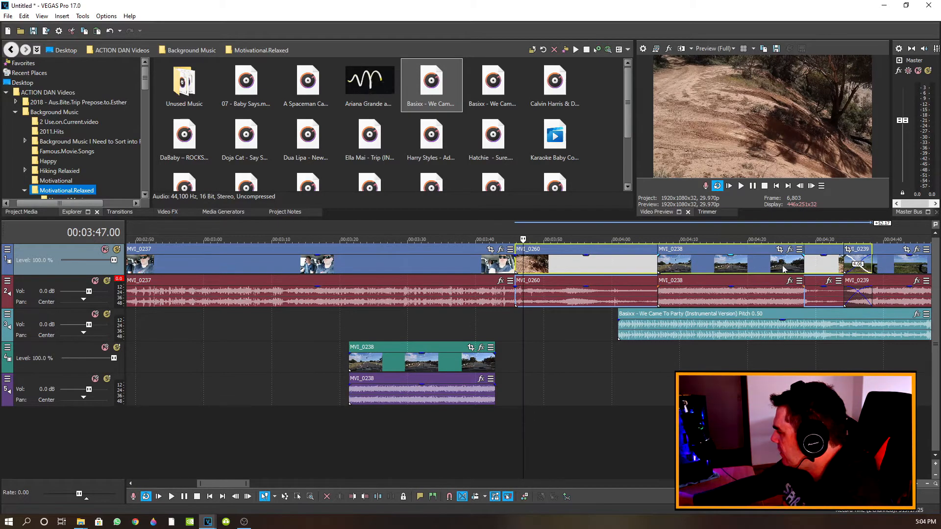
{"action": "left_click", "coordinate": [110, 31]}
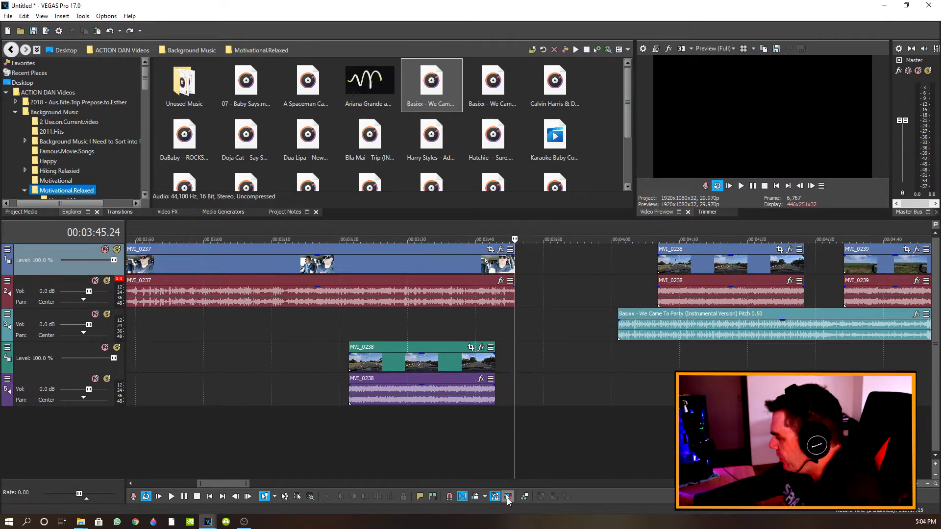
- Turn Auto Ripple on and Ignore Event Grouping off, and paste MVI_0260 at 00:03:45.24 directly after MVI_0237
{"action": "left_click", "coordinate": [474, 498]}
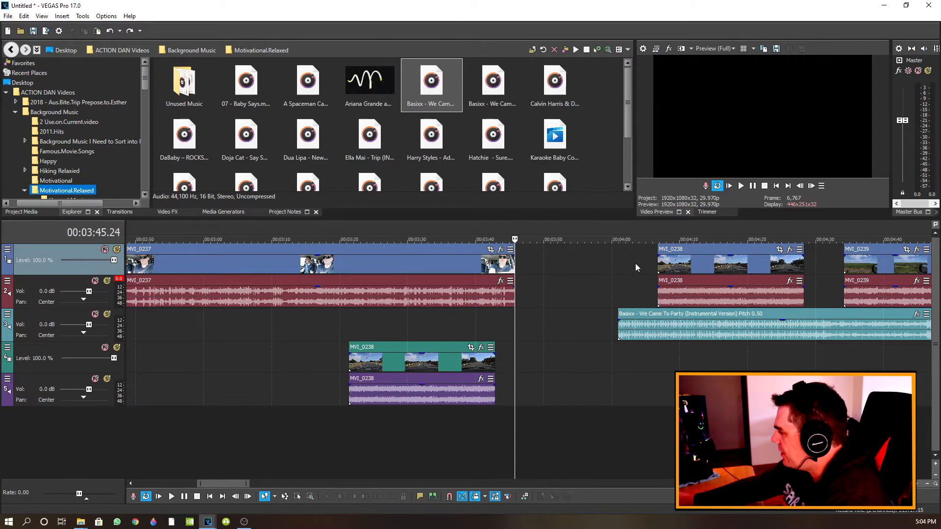
{"action": "right_click", "coordinate": [521, 266]}
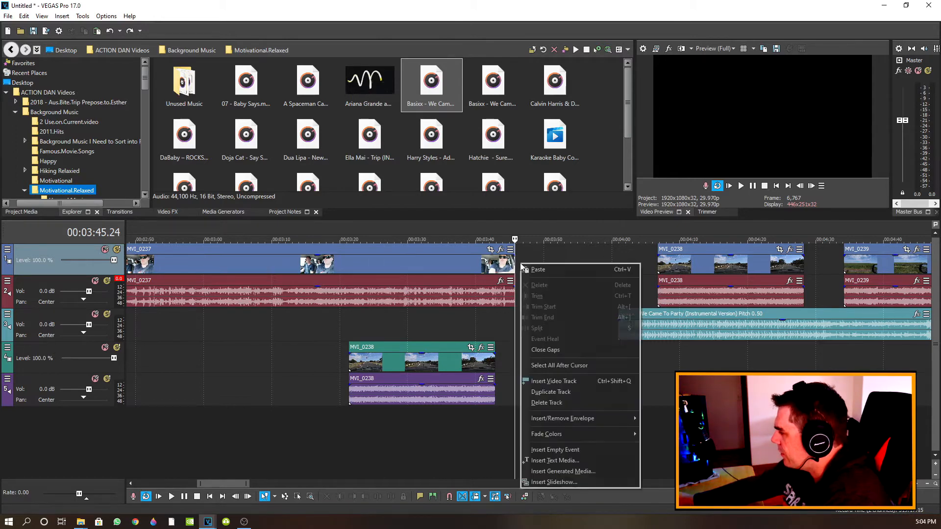
{"action": "left_click", "coordinate": [538, 269]}
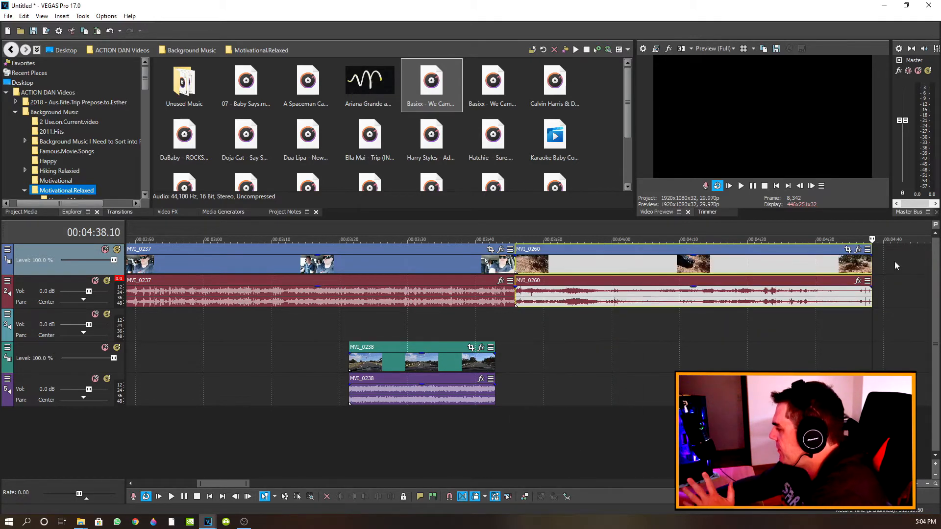
{"action": "scroll", "coordinate": [794, 365], "scroll_direction": "right", "scroll_amount": 5}
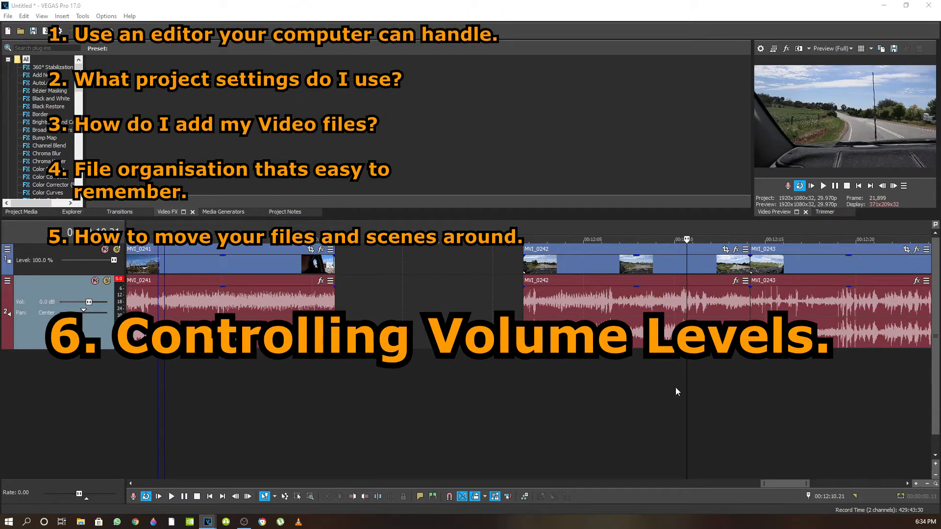
- Select the time range from 00:12:10.27 to 00:12:18.04 across the join of MVI_0242 and MVI_0243, and examine the audio waveforms
{"action": "left_click_drag", "start_coordinate": [691, 367], "coordinate": [821, 368]}
{"action": "scroll", "coordinate": [533, 390], "scroll_direction": "down", "scroll_amount": 3}
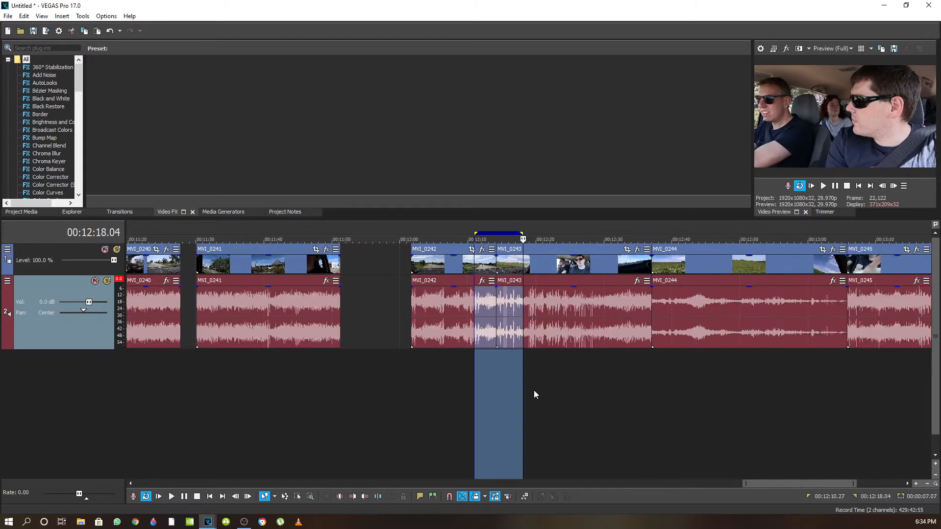
{"action": "scroll", "coordinate": [539, 356], "scroll_direction": "up", "scroll_amount": 3}
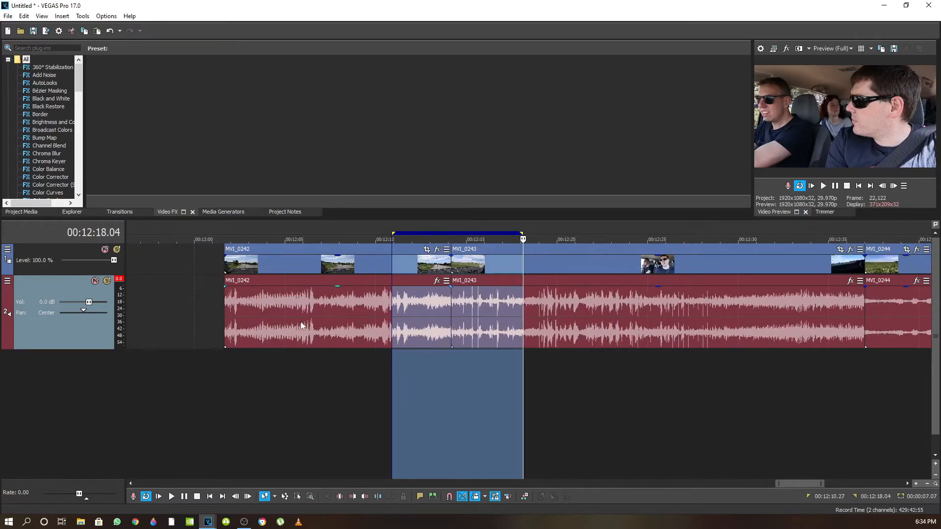
{"action": "scroll", "coordinate": [448, 314], "scroll_direction": "down", "scroll_amount": 5}
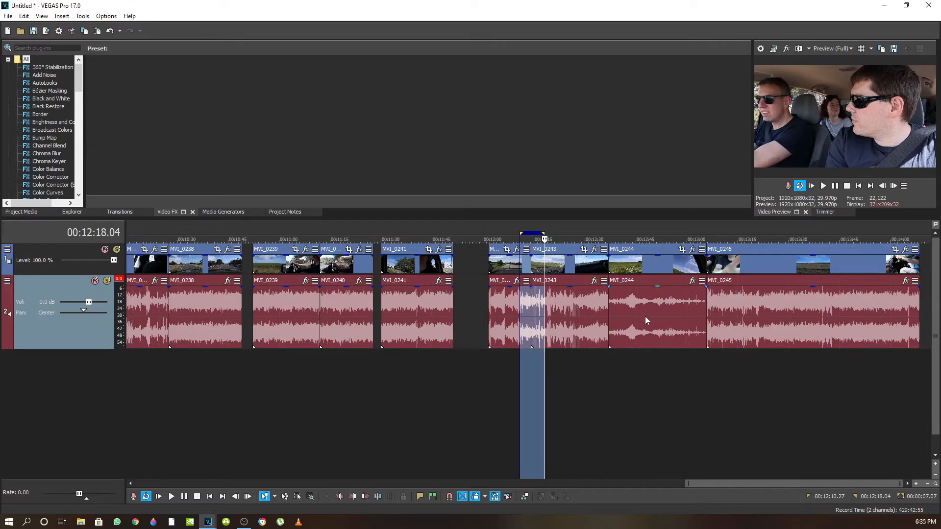
{"action": "scroll", "coordinate": [565, 367], "scroll_direction": "up", "scroll_amount": 4}
{"action": "scroll", "coordinate": [563, 365], "scroll_direction": "up", "scroll_amount": 3}
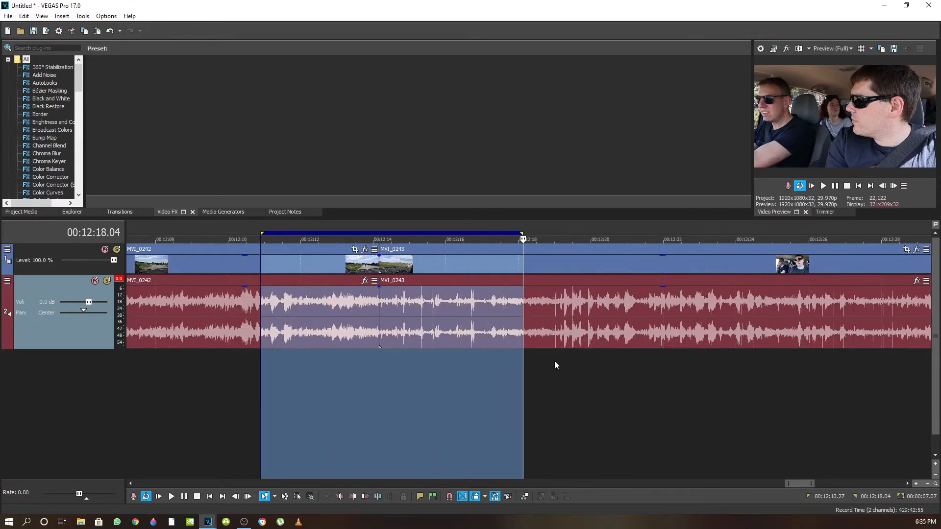
- Select a time range across the join of MVI_0243 and MVI_0244 and play it to compare their audio levels
{"action": "scroll", "coordinate": [573, 375], "scroll_direction": "down", "scroll_amount": 4}
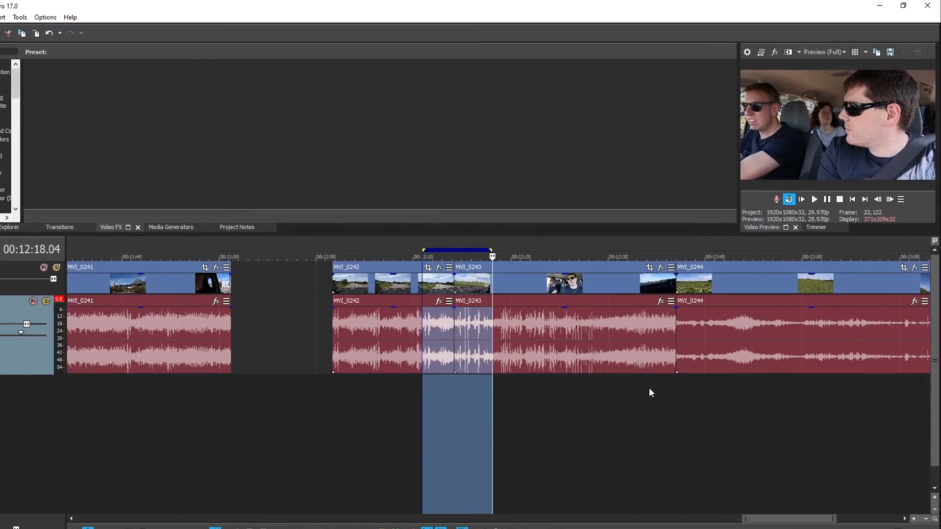
{"action": "left_click_drag", "start_coordinate": [661, 373], "coordinate": [716, 373]}
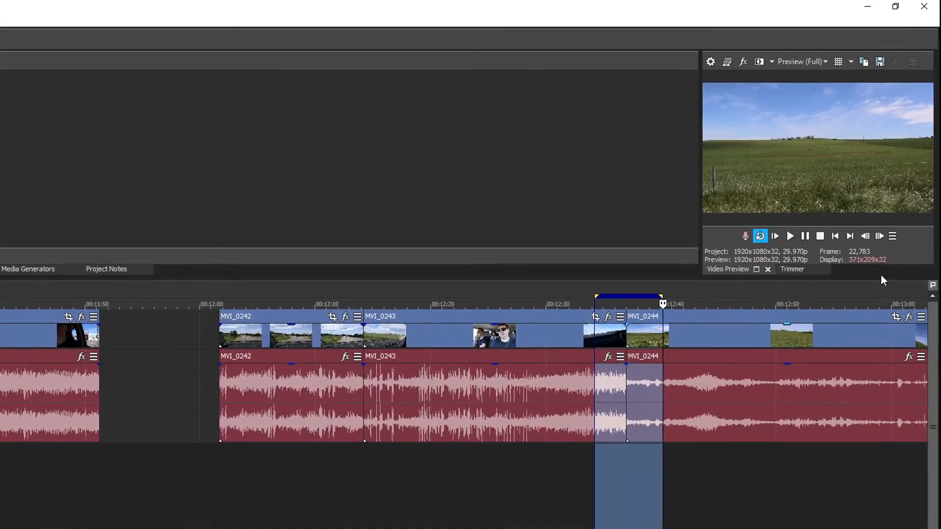
{"action": "left_click", "coordinate": [788, 238]}
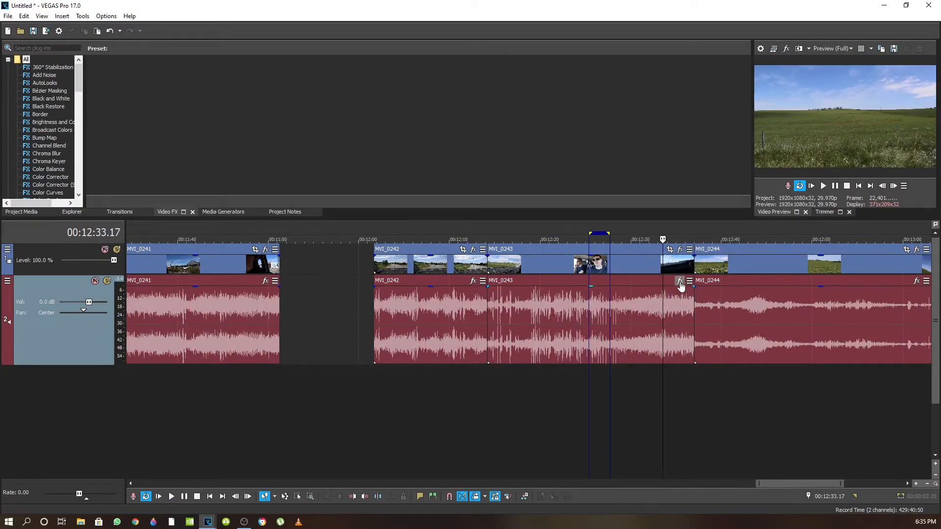
- Add the Volume and ExpressFX Graphic EQ plug-ins to the audio event of MVI_0243
{"action": "left_click", "coordinate": [679, 282]}
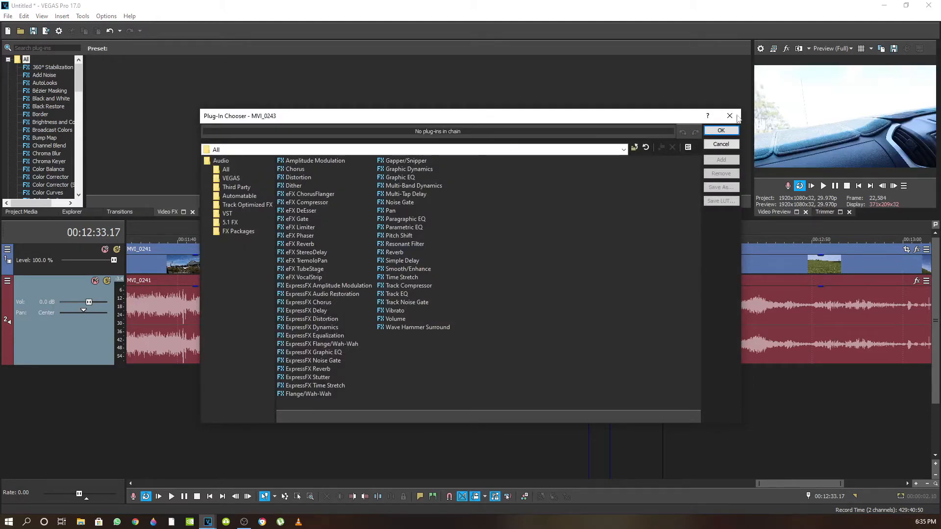
{"action": "left_click", "coordinate": [736, 117]}
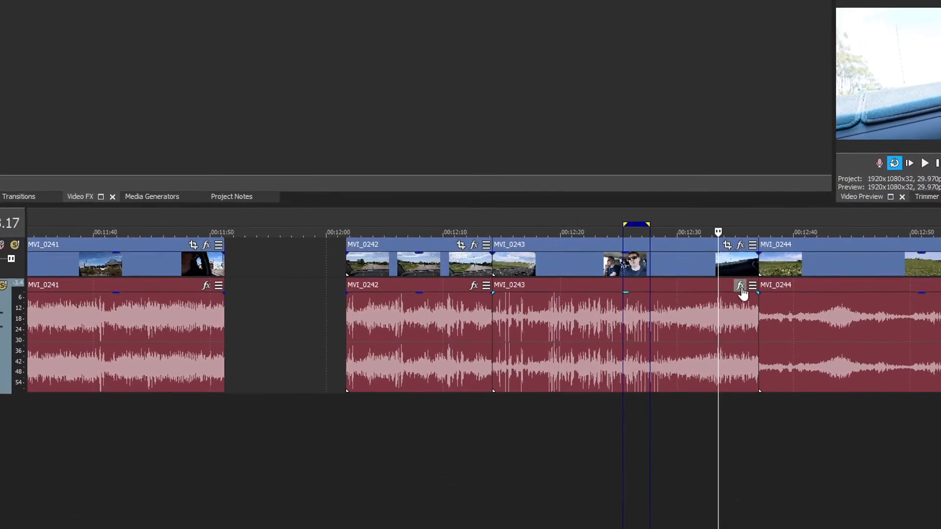
{"action": "left_click", "coordinate": [701, 284]}
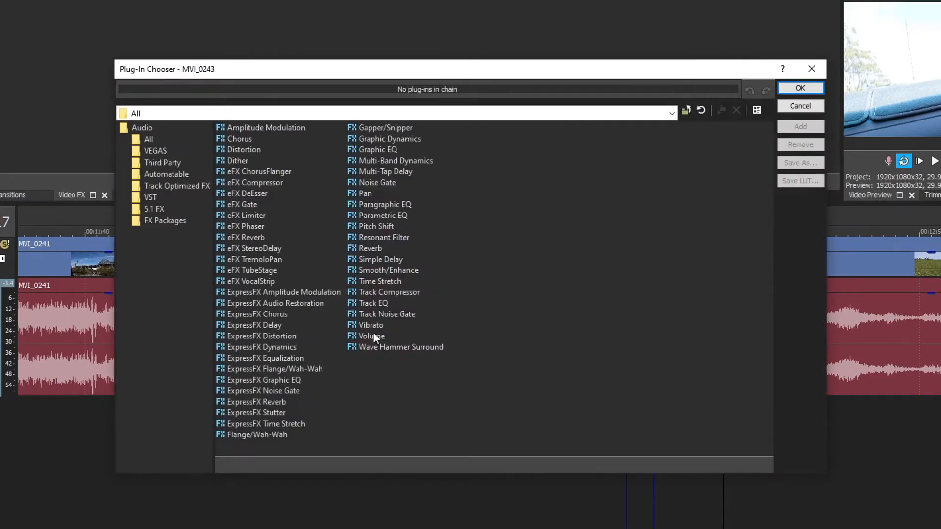
{"action": "left_click", "coordinate": [372, 335]}
{"action": "double_click", "coordinate": [372, 336]}
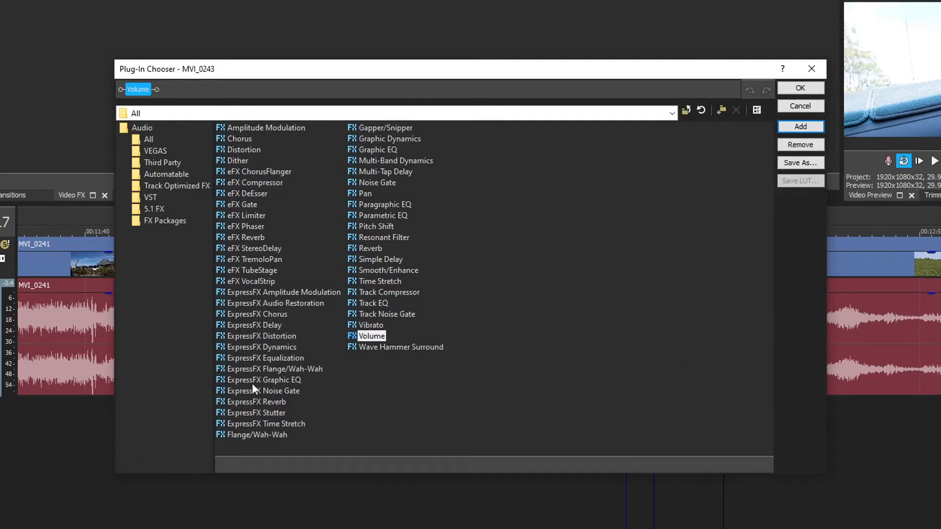
{"action": "left_click", "coordinate": [278, 381]}
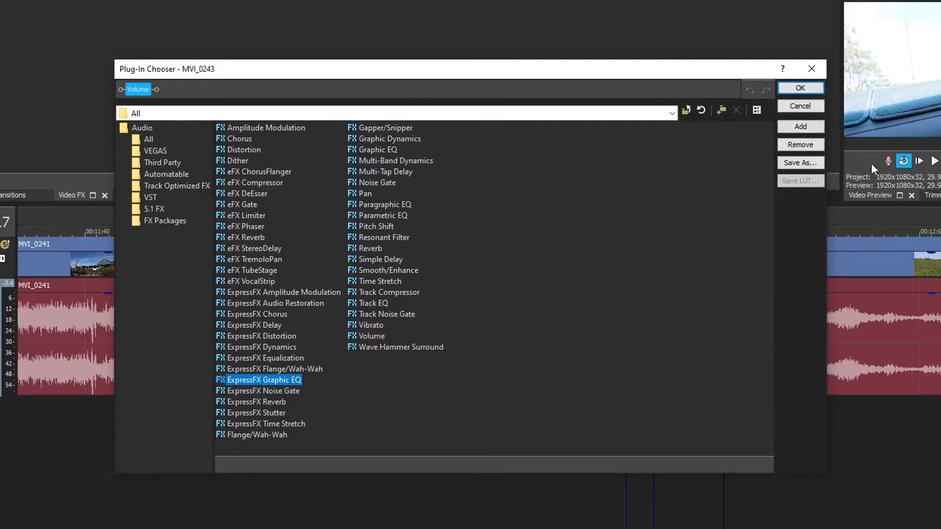
{"action": "left_click", "coordinate": [800, 126]}
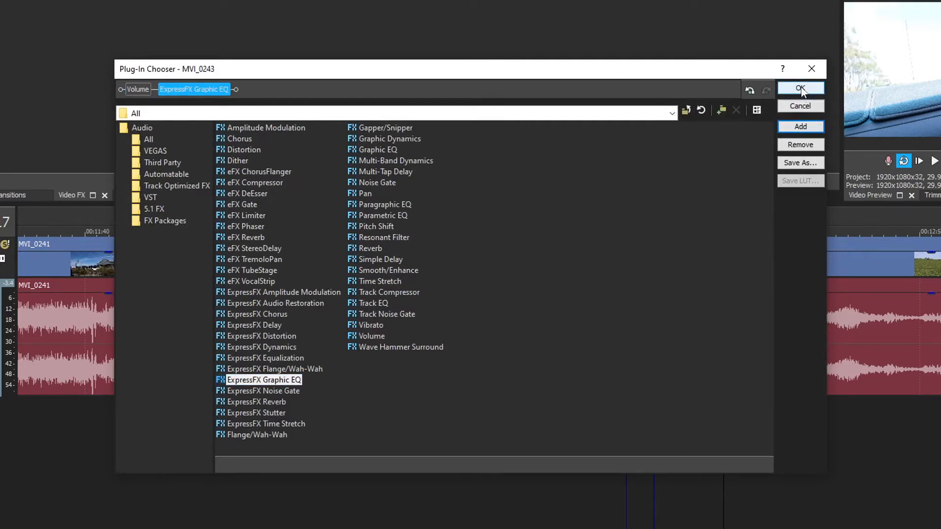
{"action": "left_click", "coordinate": [800, 89]}
- Set the Volume plug-in on MVI_0243 to -13.850 dB and play across the join with MVI_0244
{"action": "left_click", "coordinate": [206, 86]}
{"action": "left_click_drag", "start_coordinate": [312, 174], "coordinate": [259, 182]}
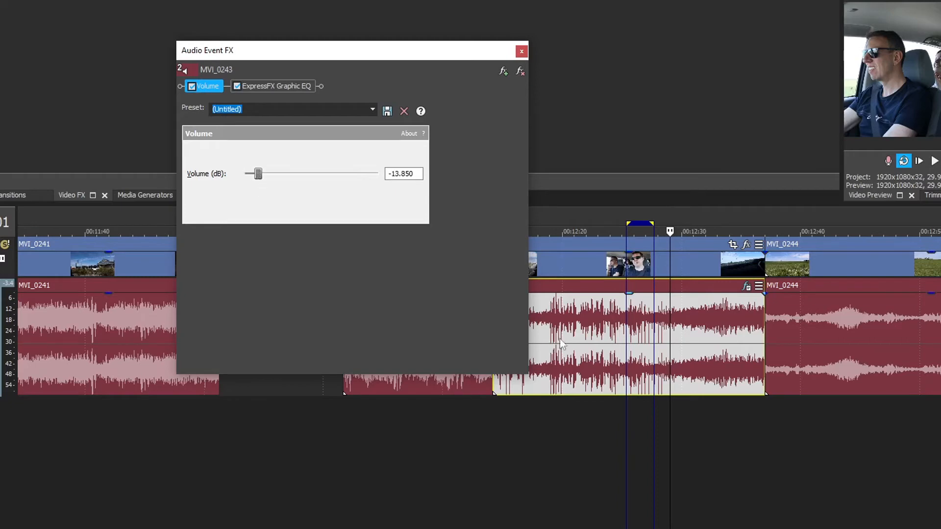
{"action": "left_click_drag", "start_coordinate": [712, 413], "coordinate": [841, 413]}
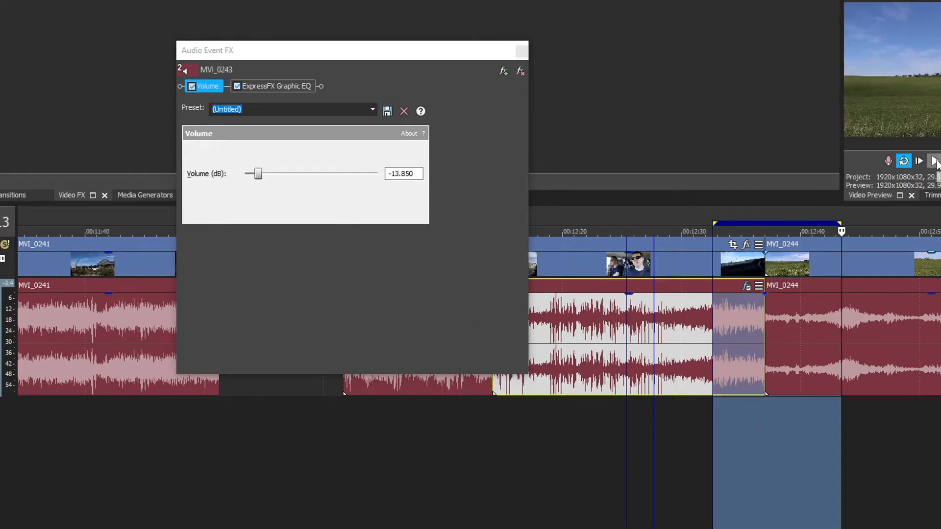
{"action": "key", "text": "space"}
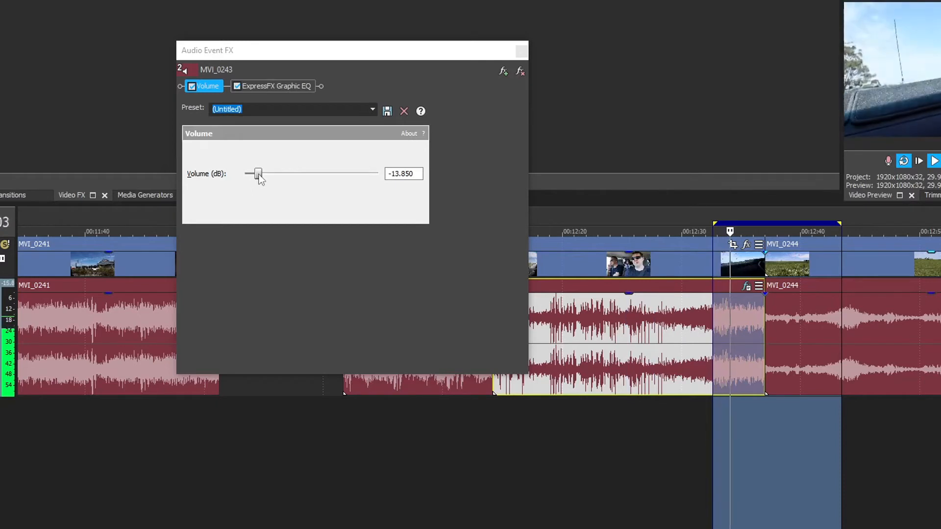
- Raise the Volume plug-in on MVI_0243 to 6.021 dB during playback and check the Graphic EQ settings
{"action": "left_click_drag", "start_coordinate": [259, 176], "coordinate": [406, 190]}
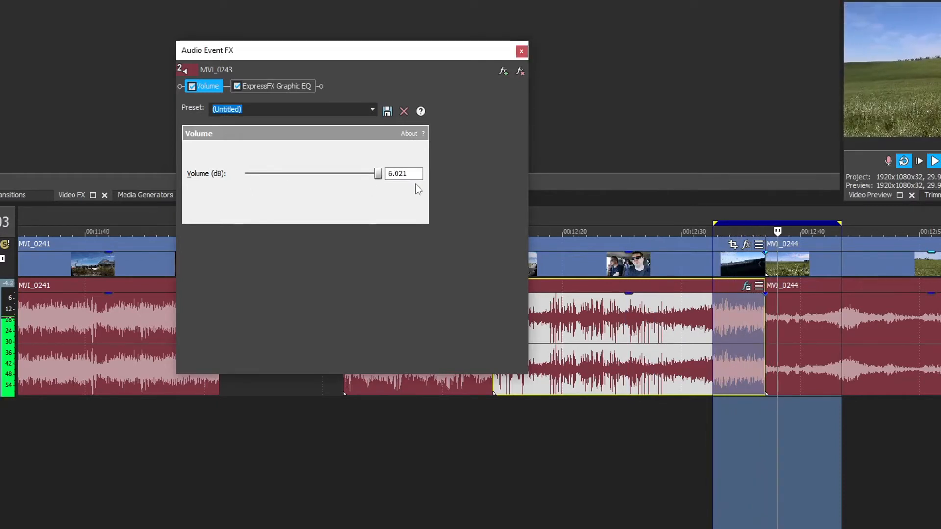
{"action": "left_click", "coordinate": [274, 86]}
{"action": "left_click", "coordinate": [210, 87]}
{"action": "left_click_drag", "start_coordinate": [312, 177], "coordinate": [363, 184]}
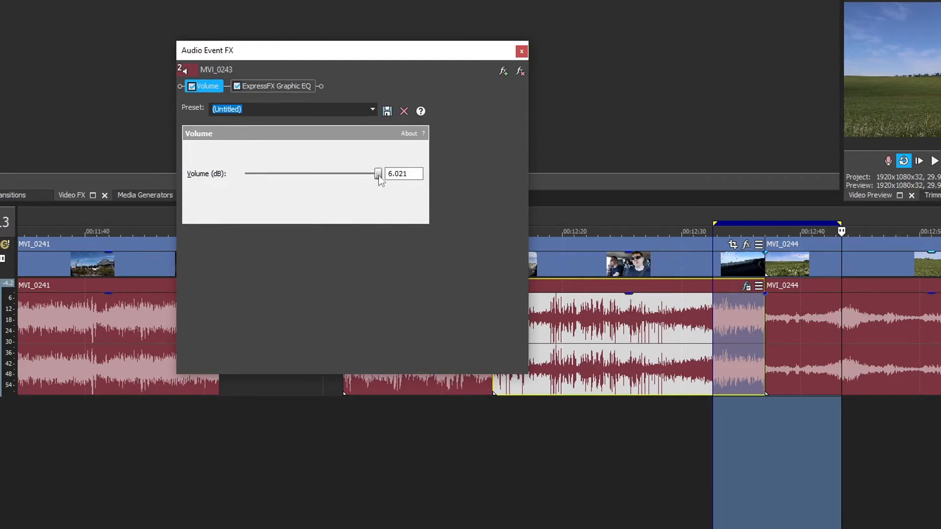
- Lower the Volume plug-in to -1.671 dB, and bypass and remove it from the effects of MVI_0243
{"action": "left_click_drag", "start_coordinate": [381, 179], "coordinate": [351, 177]}
{"action": "left_click", "coordinate": [191, 87]}
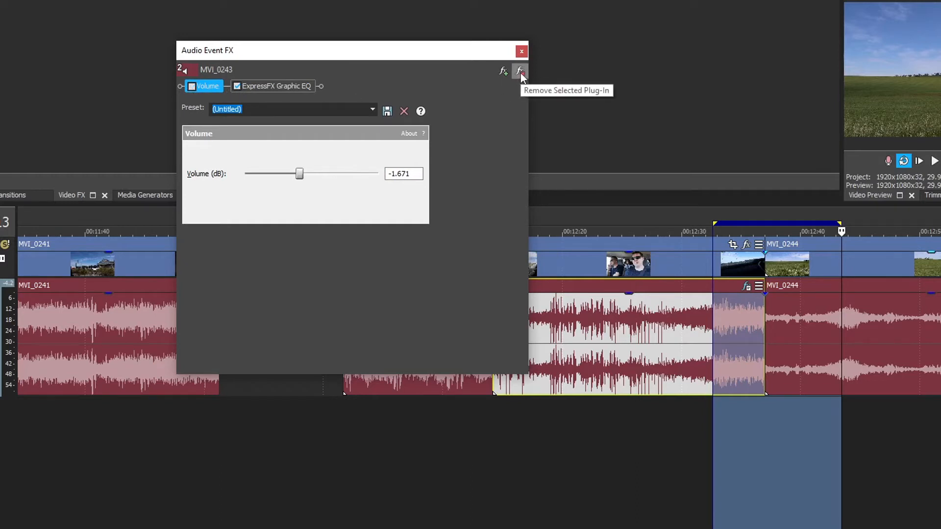
{"action": "left_click", "coordinate": [520, 72]}
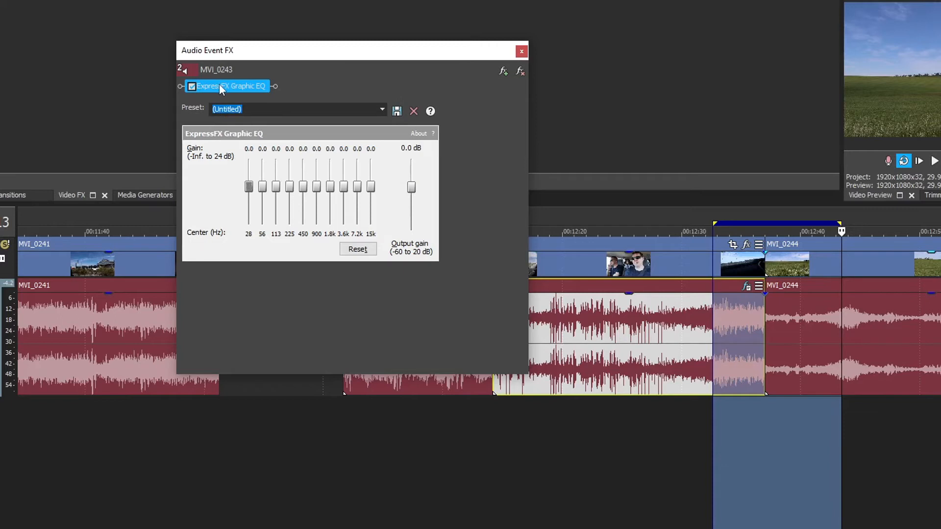
- Raise and lower the Graphic EQ output gain on MVI_0243, and play the range from 00:12:14.15 to 00:12:36.27
{"action": "left_click_drag", "start_coordinate": [412, 185], "coordinate": [406, 165]}
{"action": "left_click_drag", "start_coordinate": [411, 162], "coordinate": [417, 225]}
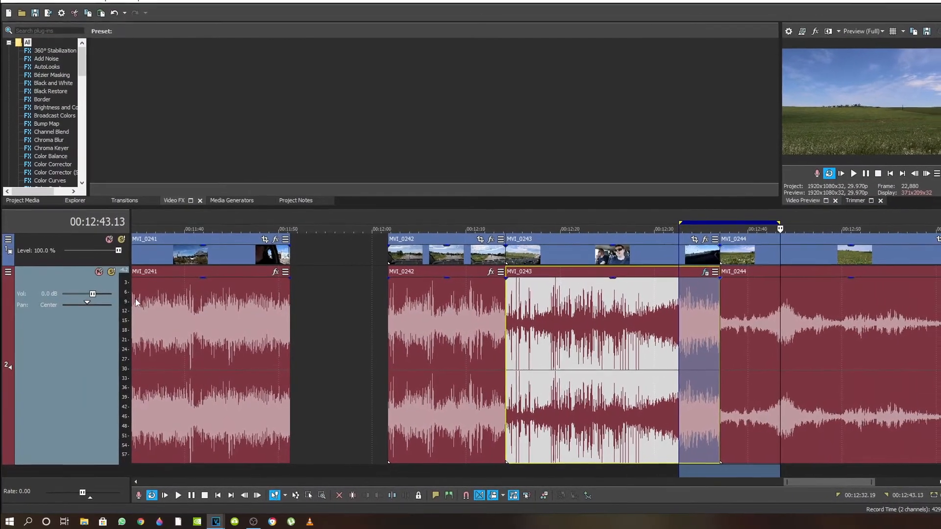
{"action": "left_click_drag", "start_coordinate": [655, 471], "coordinate": [698, 474]}
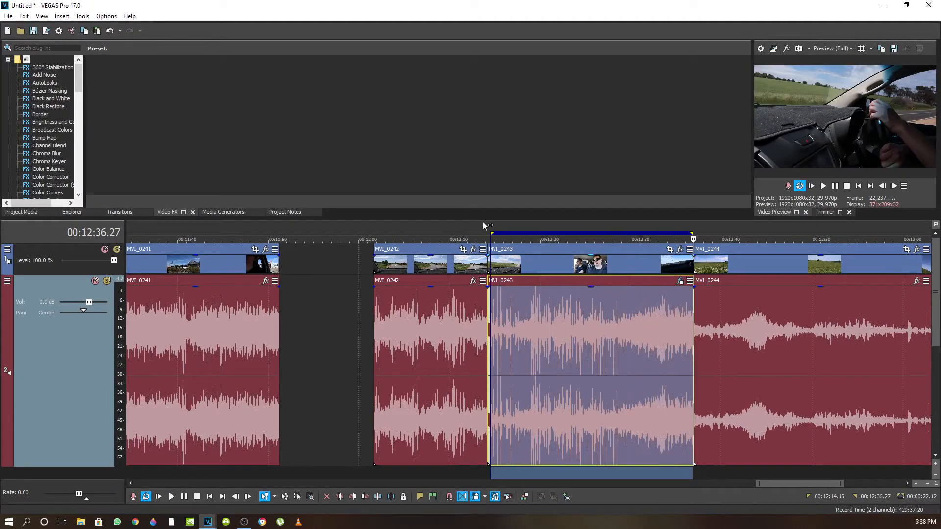
{"action": "left_click", "coordinate": [823, 186]}
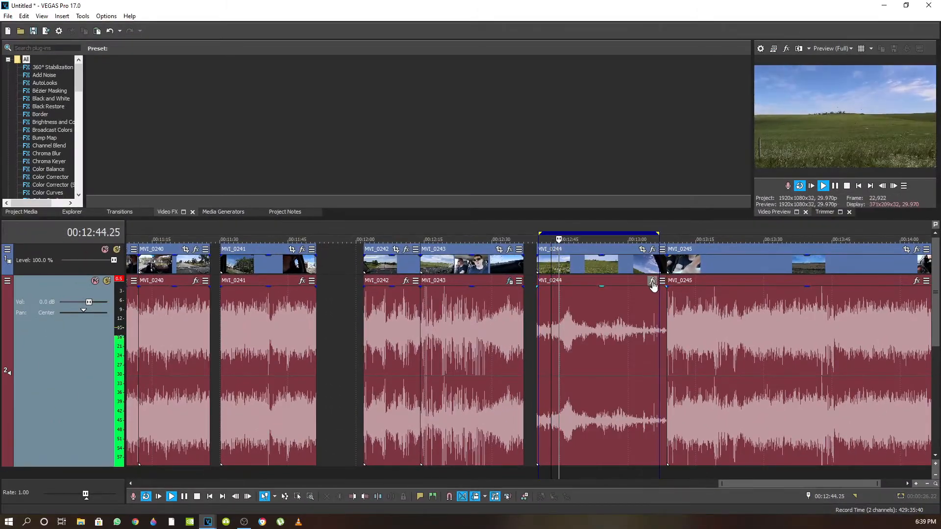
- Add the ExpressFX Graphic EQ plug-in to the audio event of MVI_0244
{"action": "left_click", "coordinate": [633, 291]}
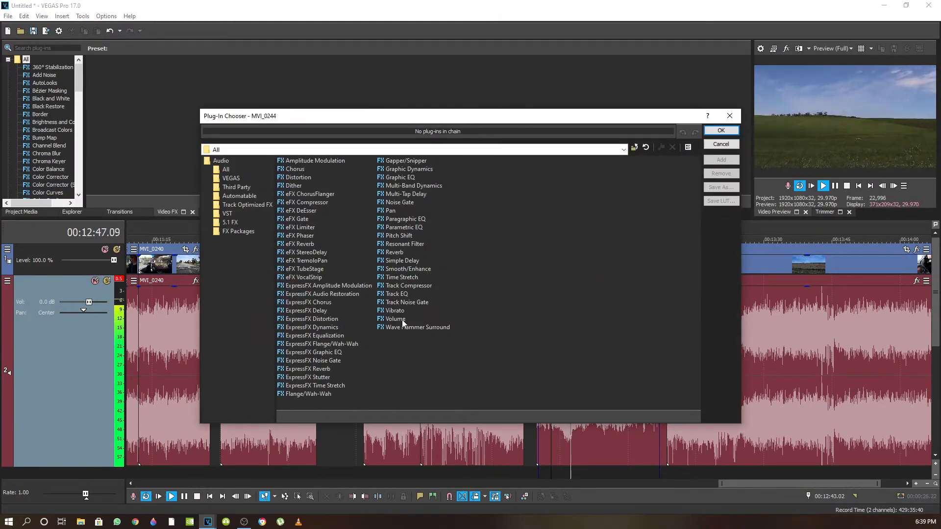
{"action": "left_click", "coordinate": [328, 354]}
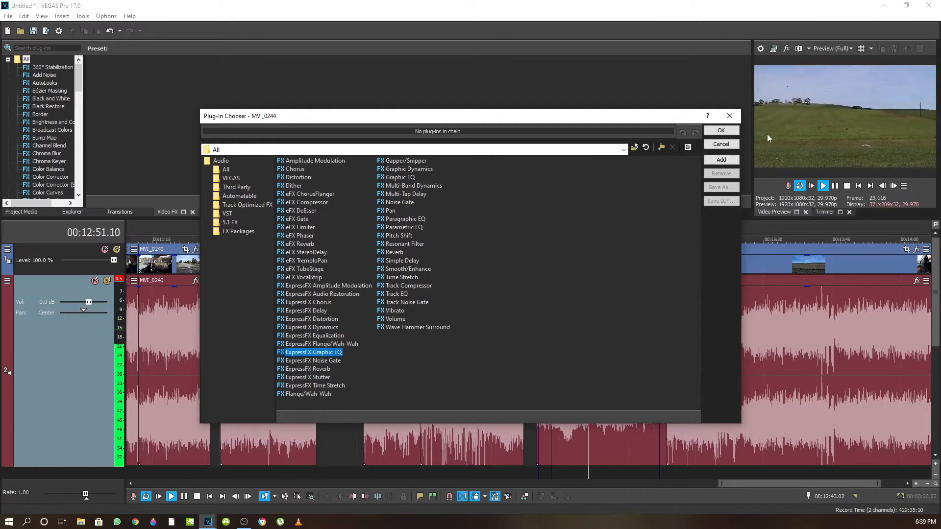
{"action": "left_click", "coordinate": [724, 162]}
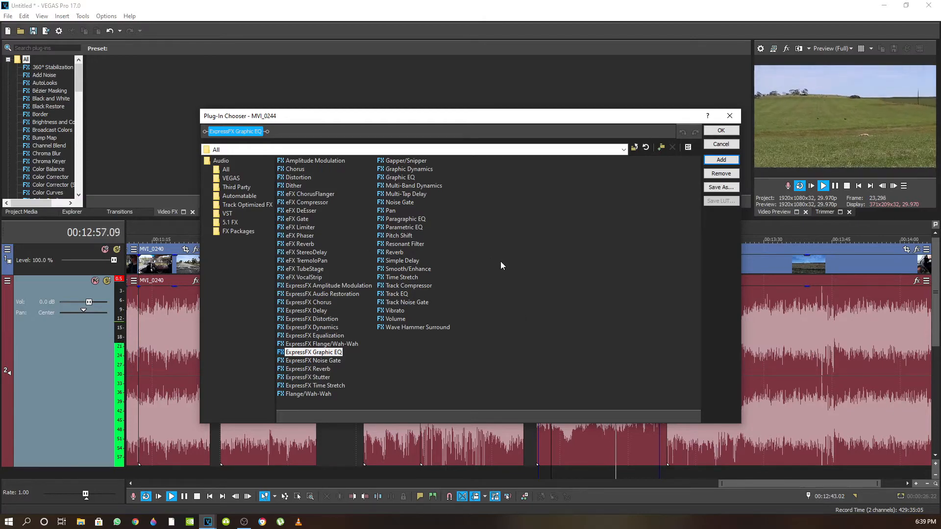
{"action": "left_click", "coordinate": [721, 130]}
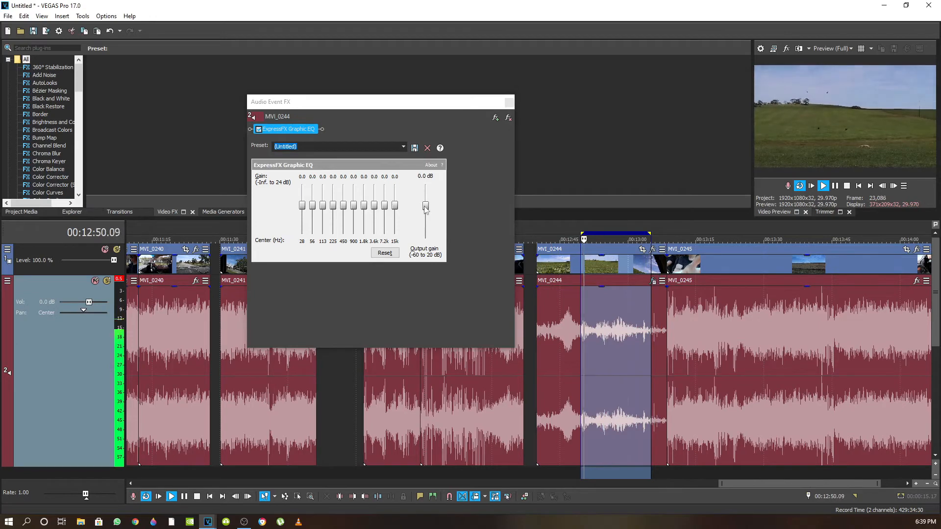
- Raise the Graphic EQ output gain on MVI_0244 to about 17.9 dB during playback and fine-tune it slightly downward
{"action": "left_click", "coordinate": [424, 207]}
{"action": "left_click_drag", "start_coordinate": [424, 208], "coordinate": [424, 188]}
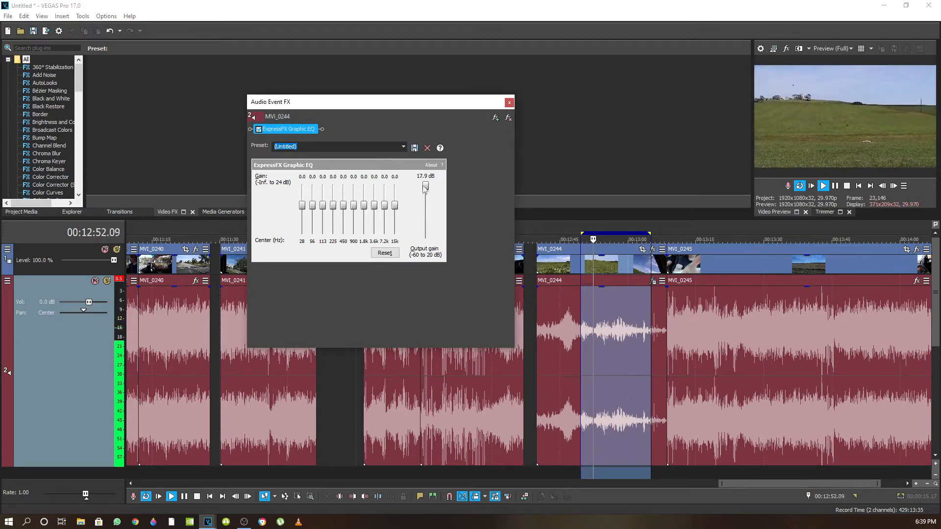
{"action": "left_click_drag", "start_coordinate": [425, 188], "coordinate": [422, 192]}
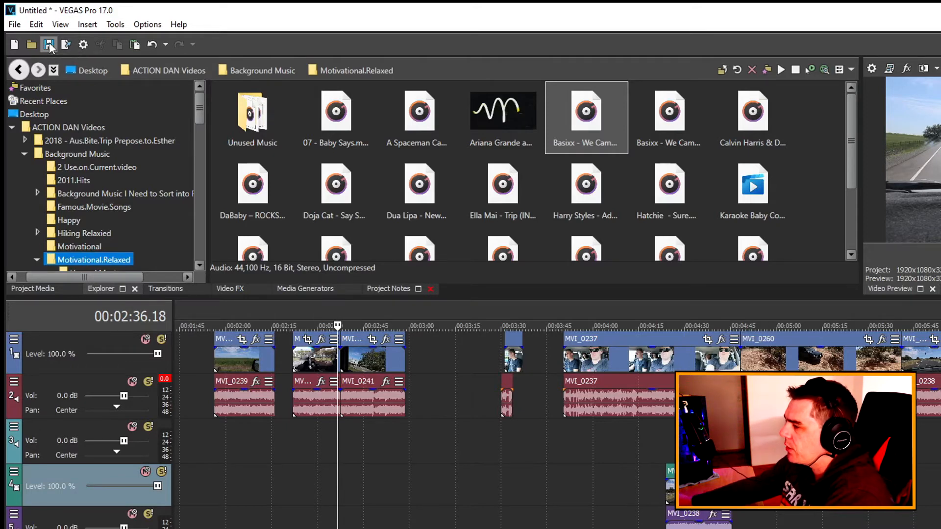
- Save the project as "demo save 01" in the Ashes 4WD Fun folder
{"action": "left_click", "coordinate": [16, 27]}
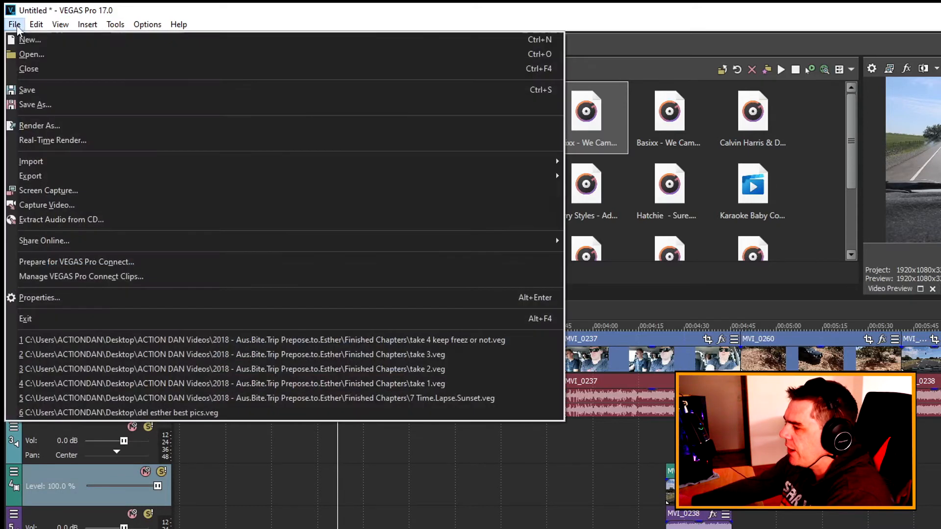
{"action": "left_click", "coordinate": [74, 109]}
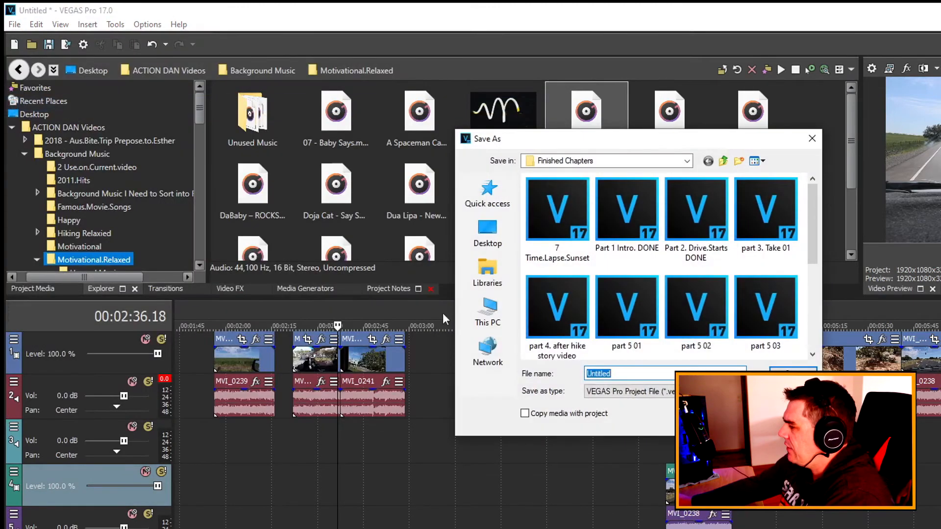
{"action": "left_click", "coordinate": [489, 239]}
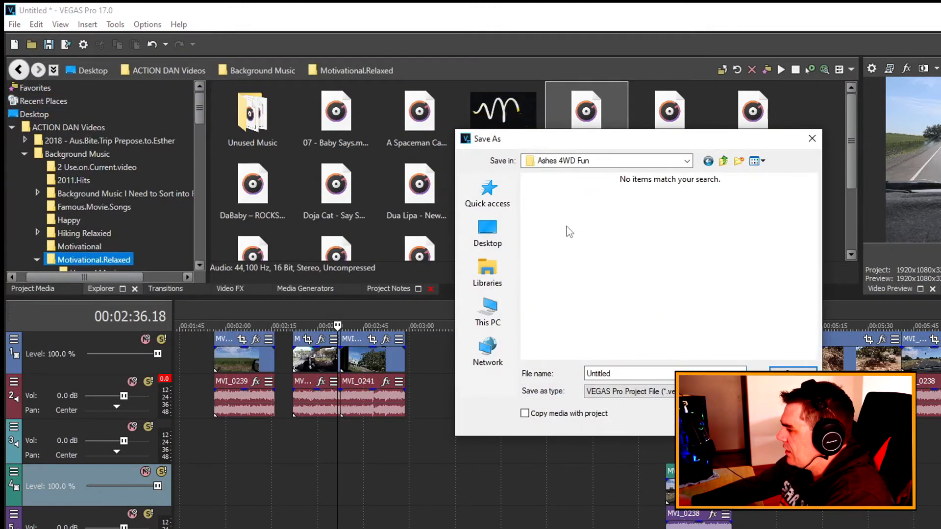
{"action": "double_click", "coordinate": [596, 373]}
{"action": "type", "text": "de"}
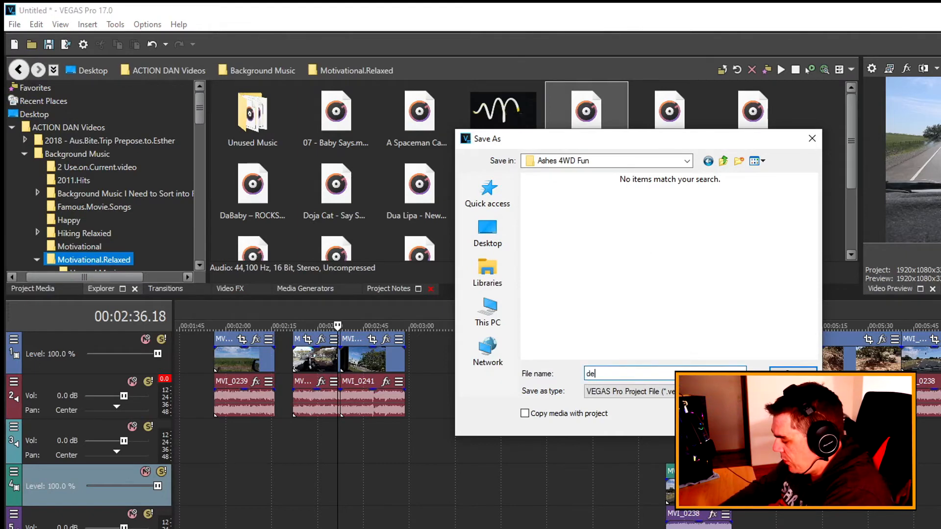
{"action": "type", "text": "mo save 01"}
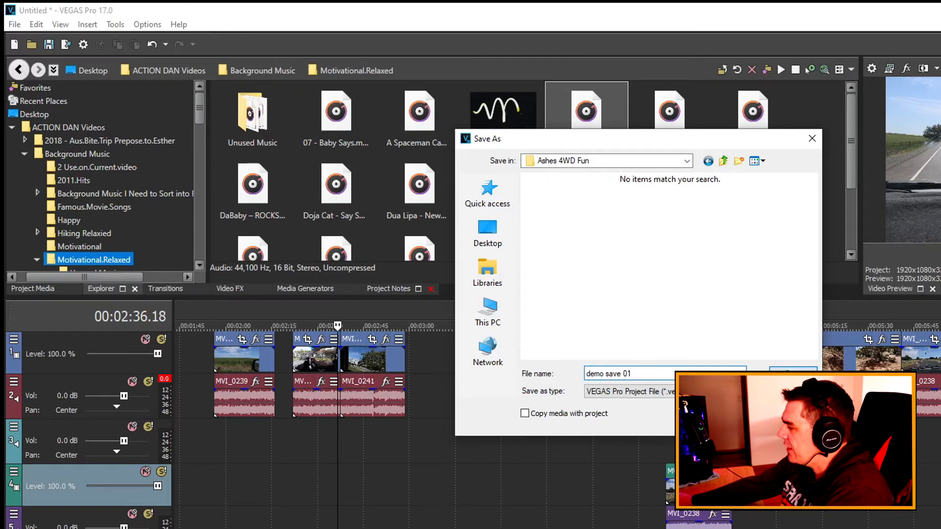
{"action": "key", "text": "Return"}
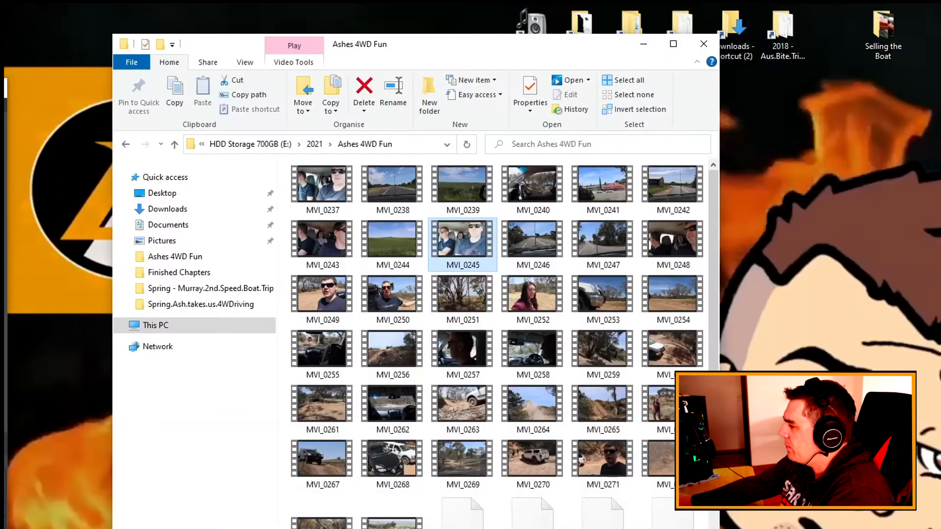
- Reopen the Ashes 4WD Fun folder from the 2021 folder in File Explorer and change how its files are sorted
{"action": "left_click", "coordinate": [174, 144]}
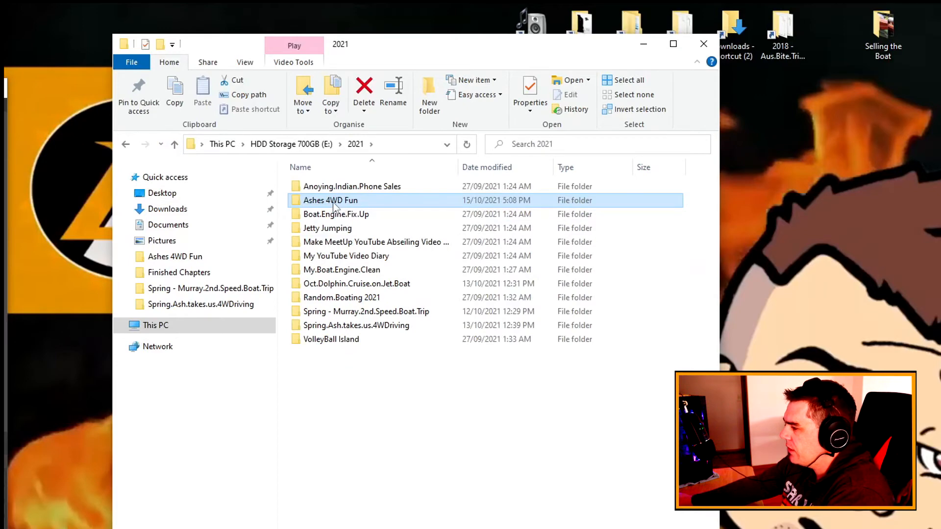
{"action": "double_click", "coordinate": [333, 202]}
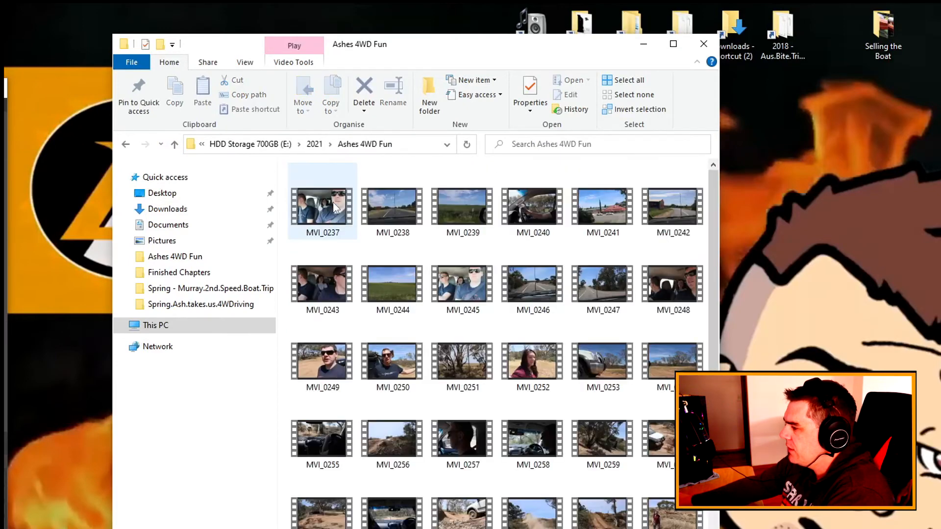
{"action": "right_click", "coordinate": [285, 308]}
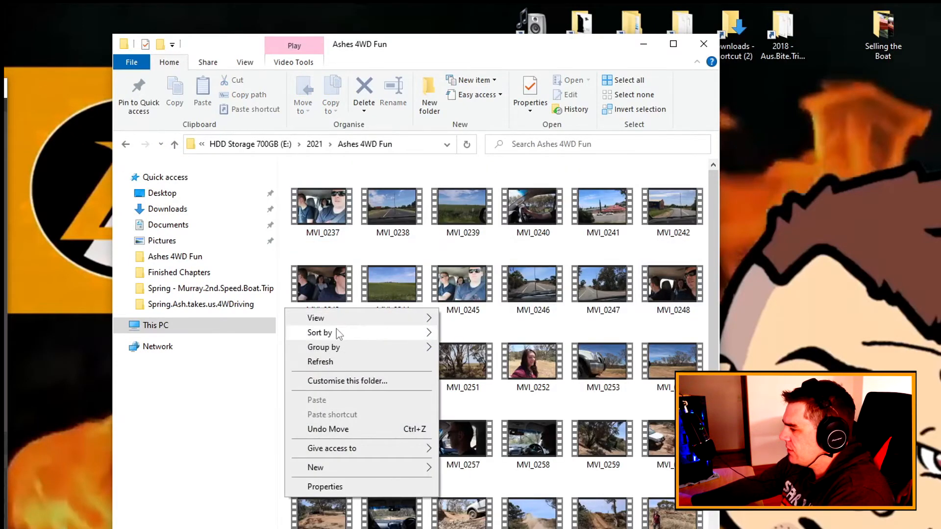
{"action": "mouse_move", "coordinate": [338, 334]}
{"action": "left_click", "coordinate": [487, 364]}
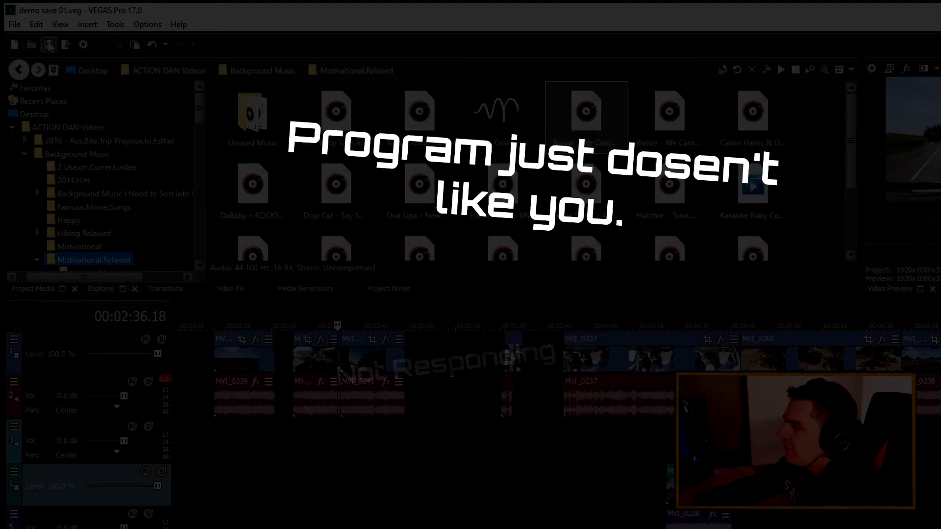
{"action": "left_click", "coordinate": [16, 25]}
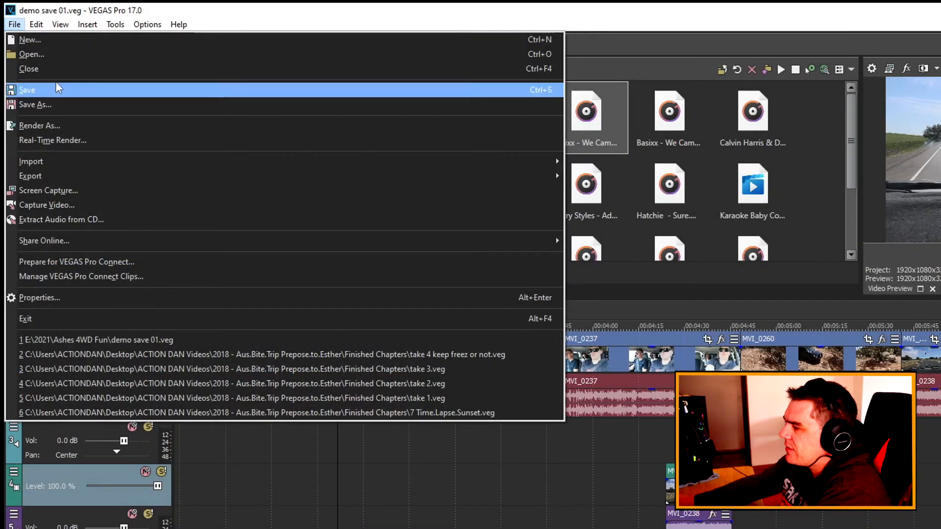
{"action": "left_click", "coordinate": [576, 43]}
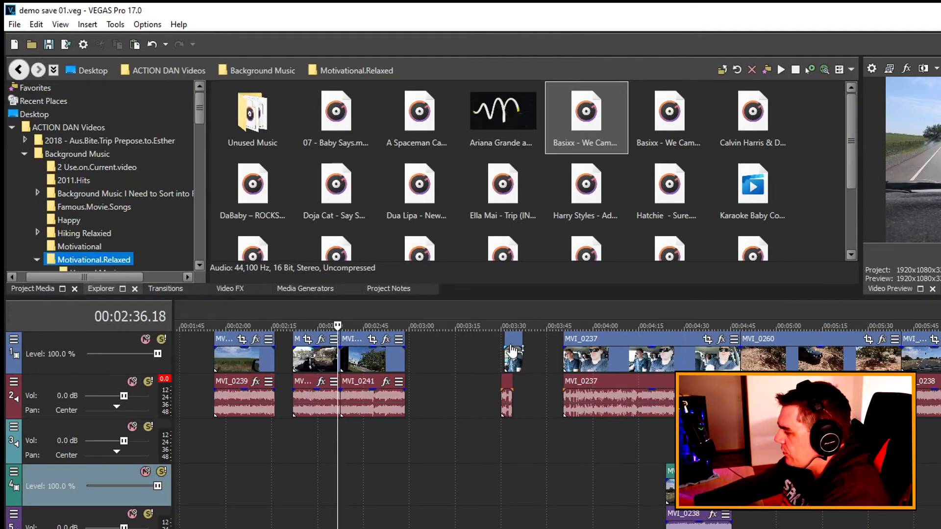
- Move the short MVI_0237 clip earlier on the timeline to about 00:03:00, close behind MVI_0241
{"action": "left_click_drag", "start_coordinate": [512, 363], "coordinate": [419, 363]}
{"action": "scroll", "coordinate": [480, 525], "scroll_direction": "up", "scroll_amount": 3}
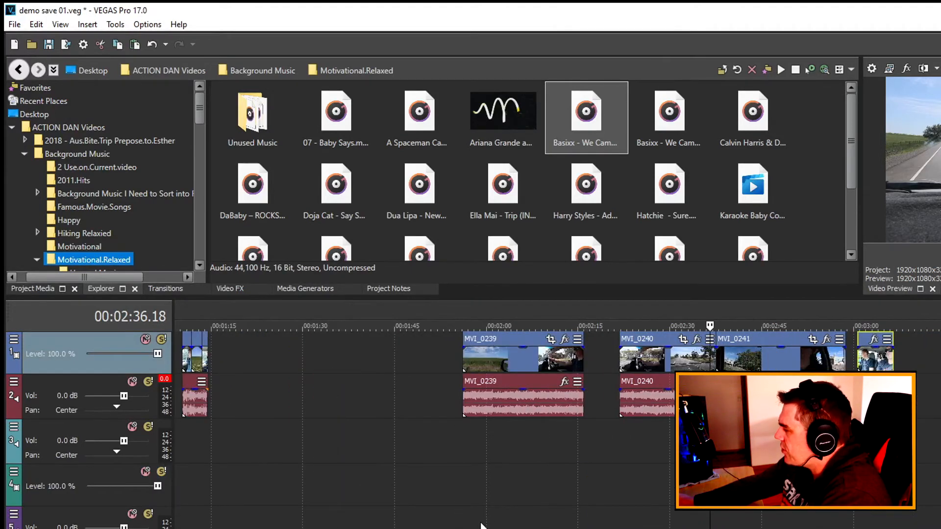
{"action": "scroll", "coordinate": [481, 526], "scroll_direction": "up", "scroll_amount": 5}
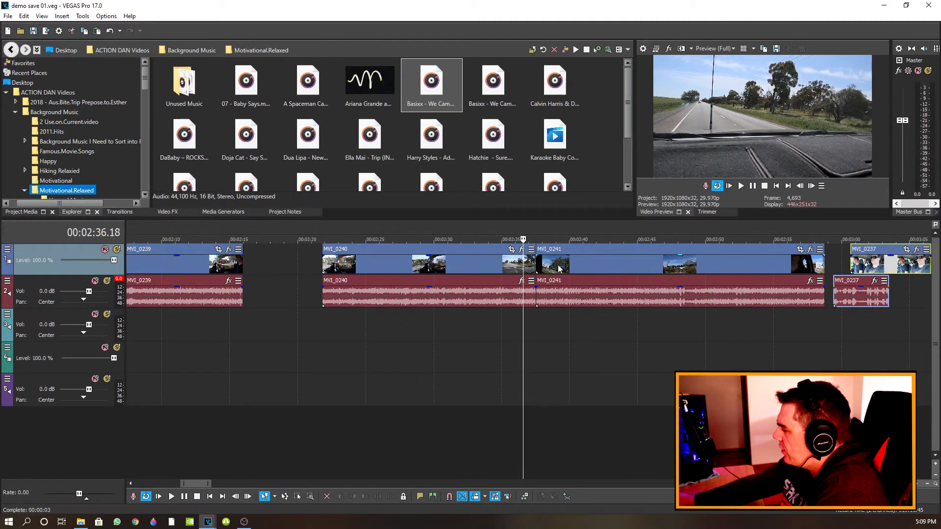
- Play MVI_0241 from near its beginning, pause at 00:02:41.26 and trim the event's start to the cursor
{"action": "left_click", "coordinate": [558, 267]}
{"action": "left_click", "coordinate": [742, 187]}
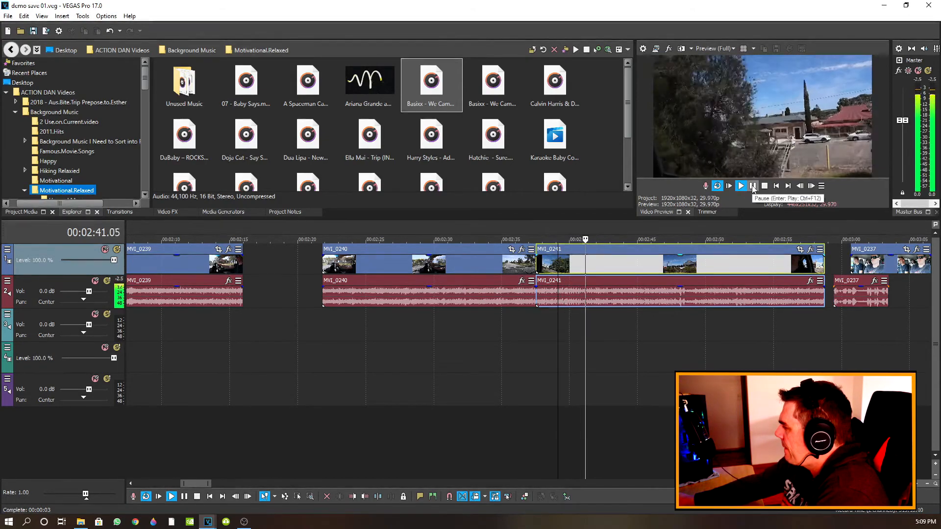
{"action": "left_click", "coordinate": [753, 186]}
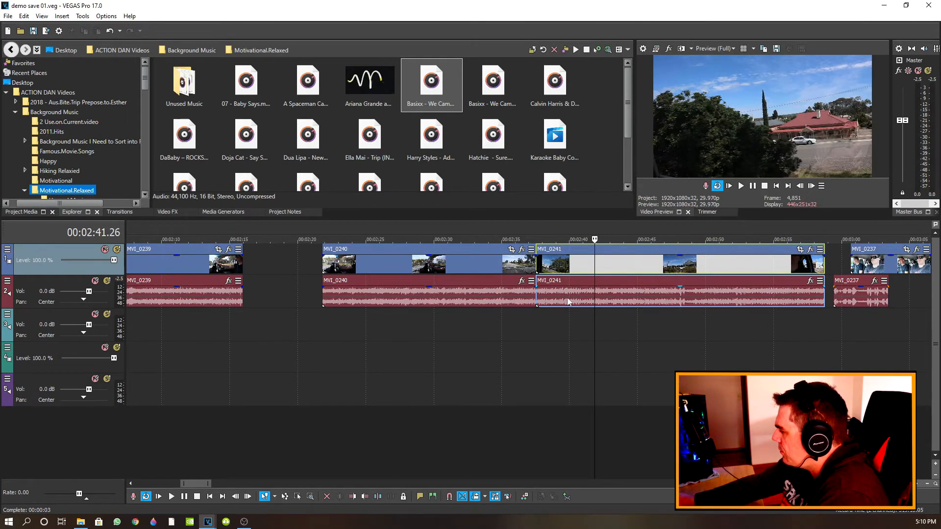
{"action": "left_click", "coordinate": [594, 295]}
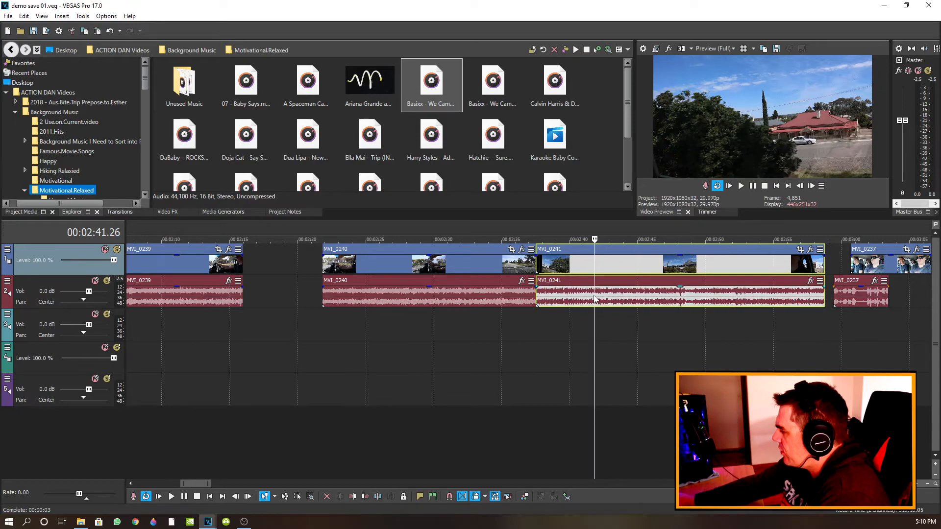
{"action": "right_click", "coordinate": [595, 295]}
{"action": "left_click", "coordinate": [630, 277]}
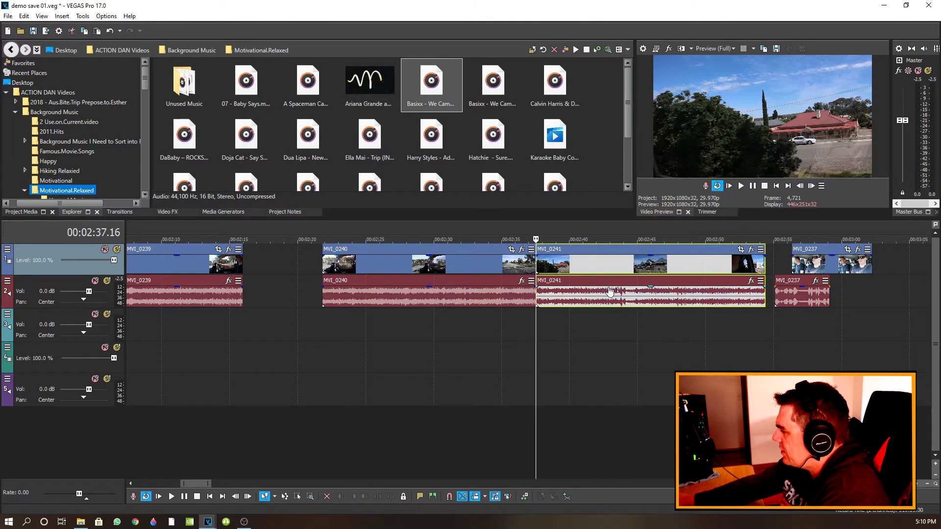
- Play the shortened MVI_0241, pause at 00:02:40.06 and trim the event's end to the cursor
{"action": "left_click", "coordinate": [741, 186]}
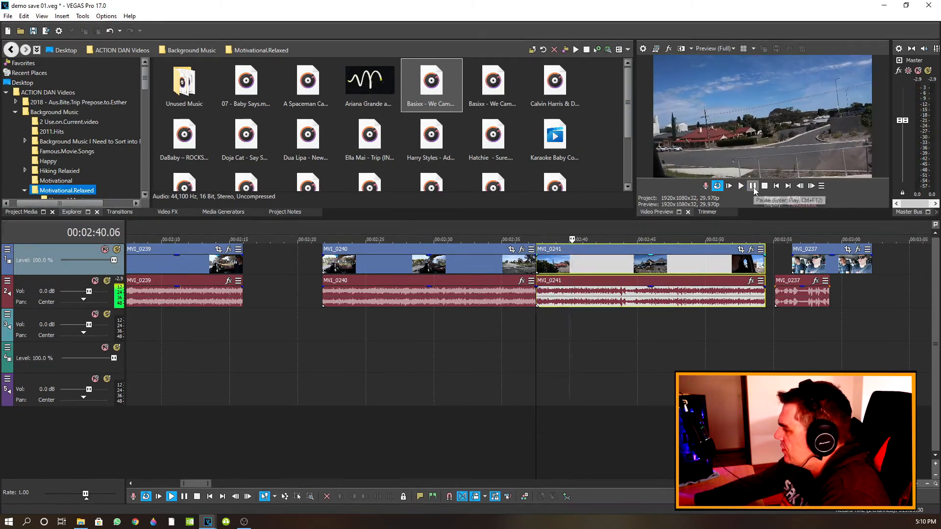
{"action": "left_click", "coordinate": [753, 188]}
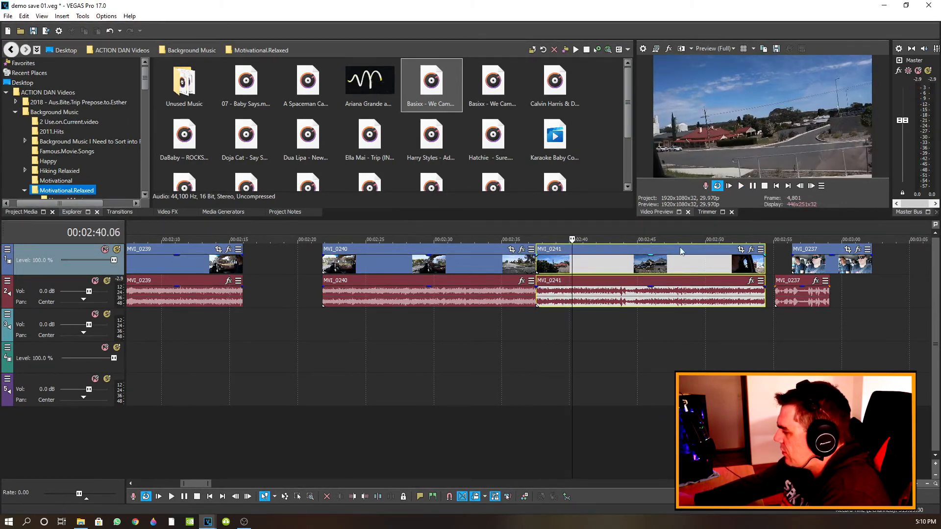
{"action": "right_click", "coordinate": [569, 265]}
{"action": "left_click", "coordinate": [598, 280]}
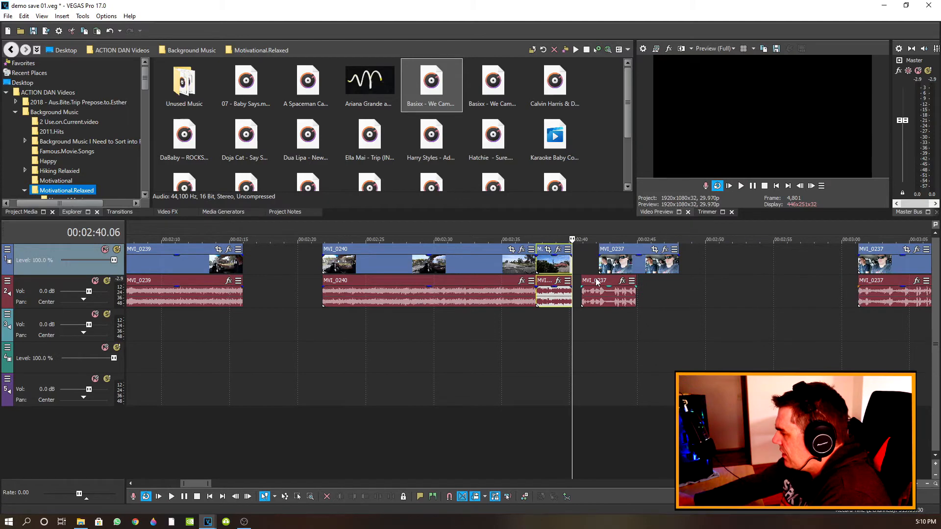
- With auto ripple off and event grouping ignored, move MVI_0237's video and audio separately to start at 00:02:40.06, directly after MVI_0241
{"action": "left_click", "coordinate": [475, 496]}
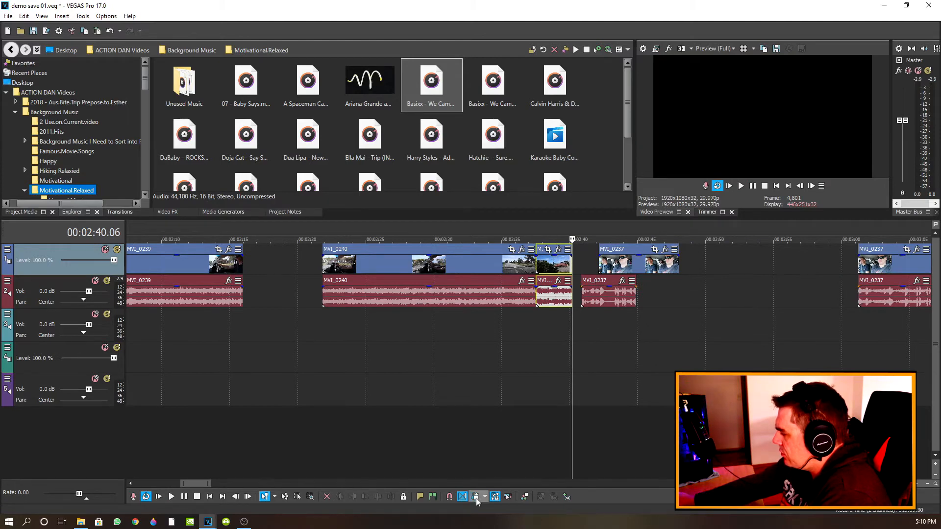
{"action": "left_click", "coordinate": [508, 496]}
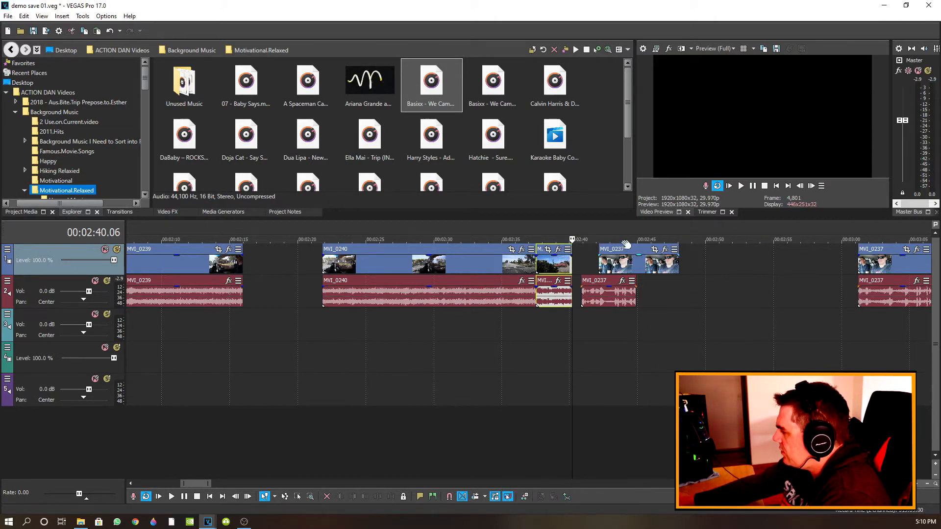
{"action": "left_click_drag", "start_coordinate": [632, 253], "coordinate": [611, 254]}
{"action": "scroll", "coordinate": [605, 265], "scroll_direction": "up", "scroll_amount": 3}
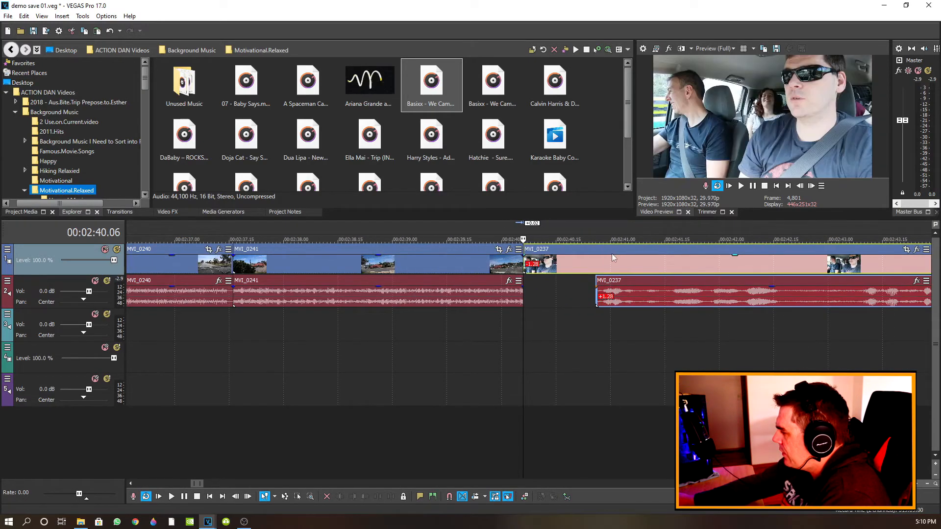
{"action": "left_click", "coordinate": [660, 283]}
{"action": "left_click_drag", "start_coordinate": [660, 283], "coordinate": [589, 287]}
{"action": "scroll", "coordinate": [589, 339], "scroll_direction": "down", "scroll_amount": 6}
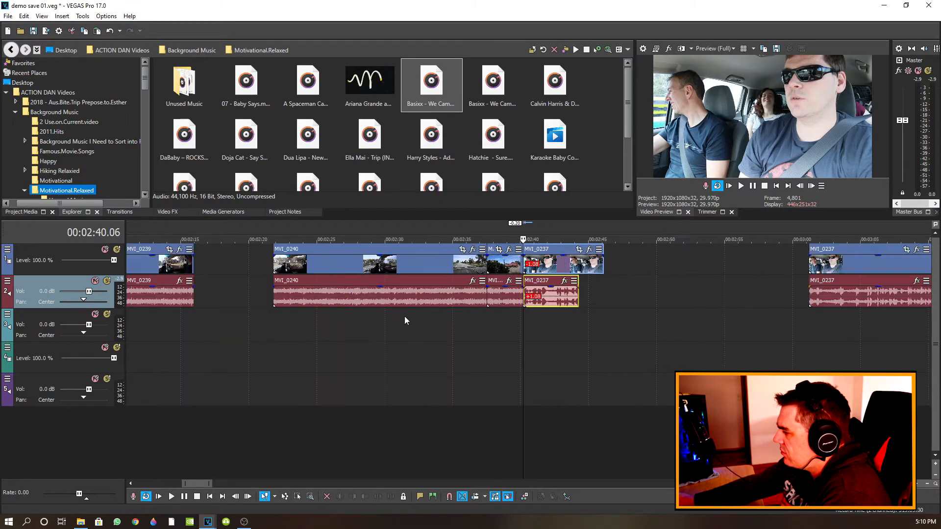
- Play the timeline from 00:02:34.27 across the MVI_0241 to MVI_0237 cut and pause at 00:02:41.26
{"action": "left_click", "coordinate": [451, 313]}
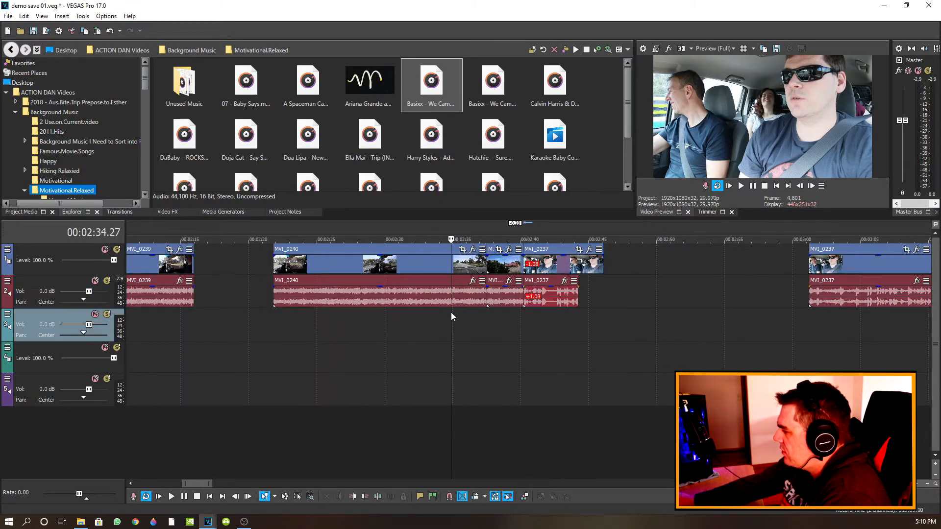
{"action": "left_click", "coordinate": [741, 187]}
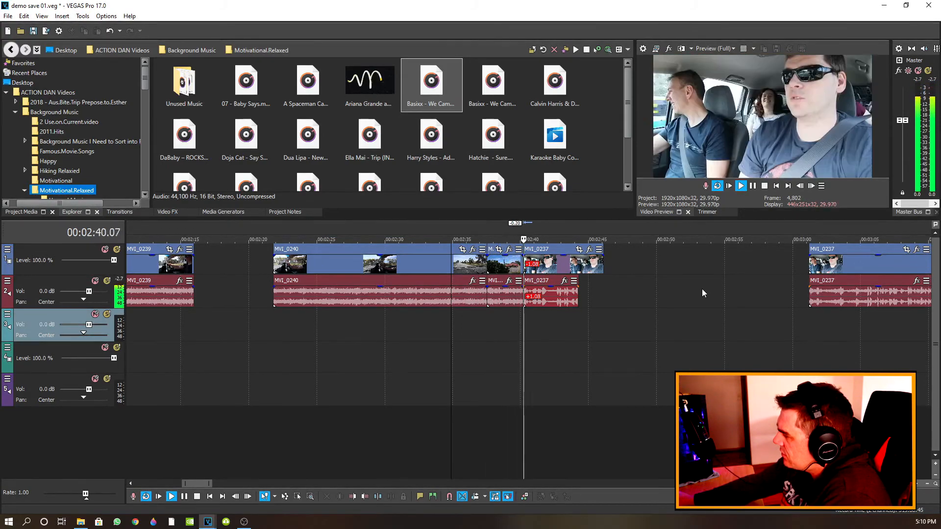
{"action": "key", "text": "Return"}
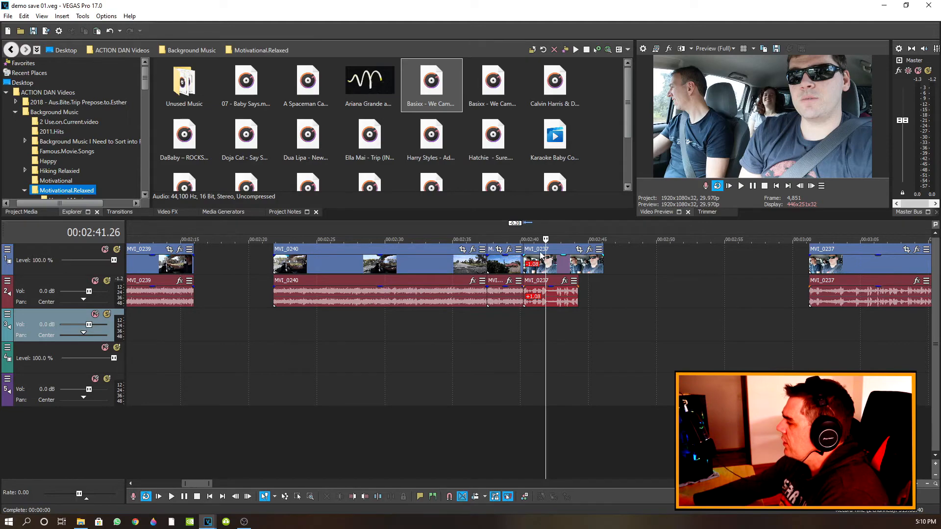
- Minimize the VEGAS Pro window and open "demo save 01" from the program's recent projects list
{"action": "left_click", "coordinate": [884, 5]}
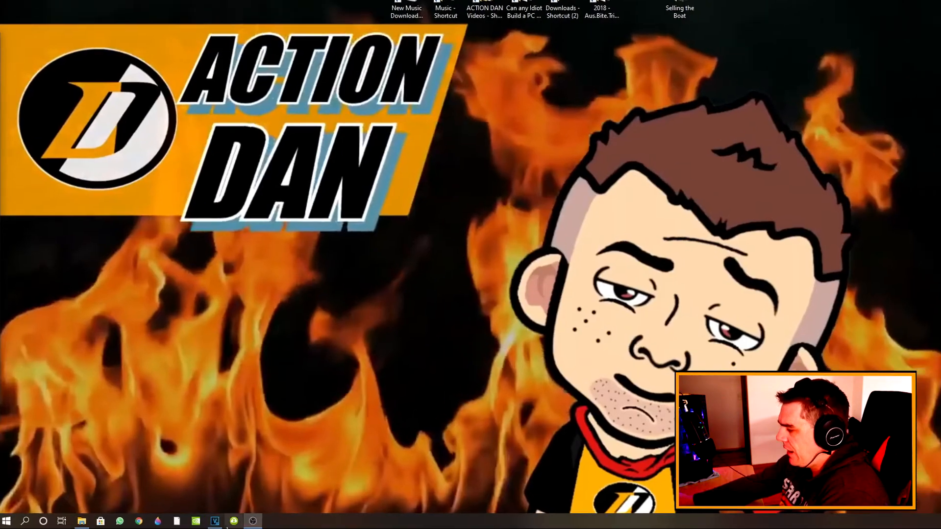
{"action": "mouse_move", "coordinate": [206, 523]}
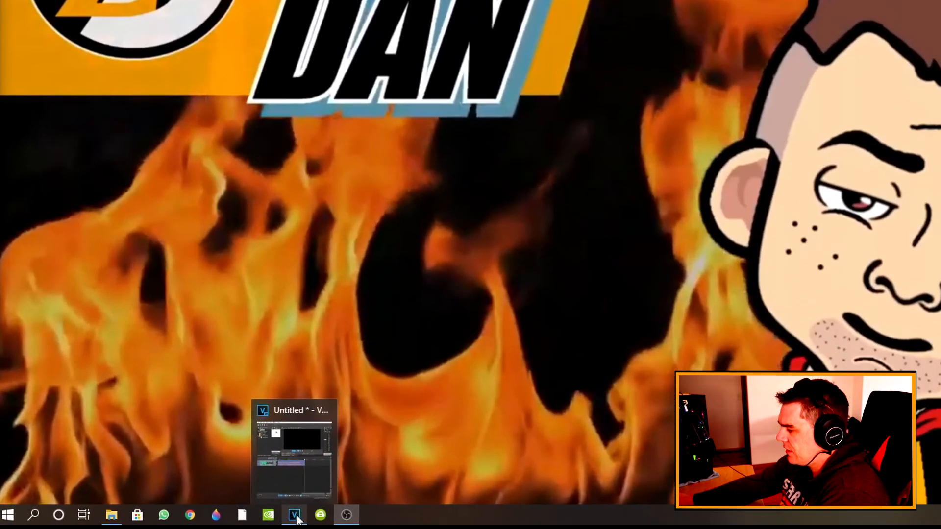
{"action": "right_click", "coordinate": [284, 521]}
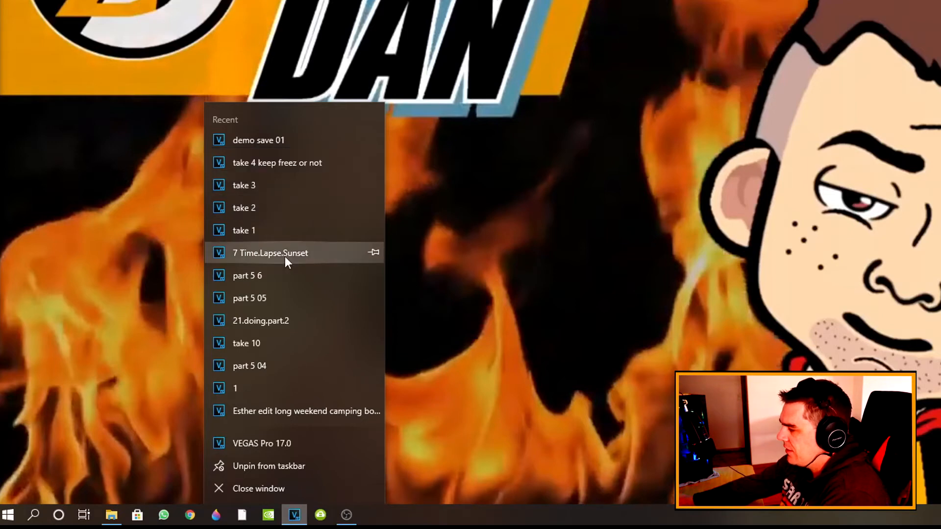
{"action": "left_click", "coordinate": [271, 142]}
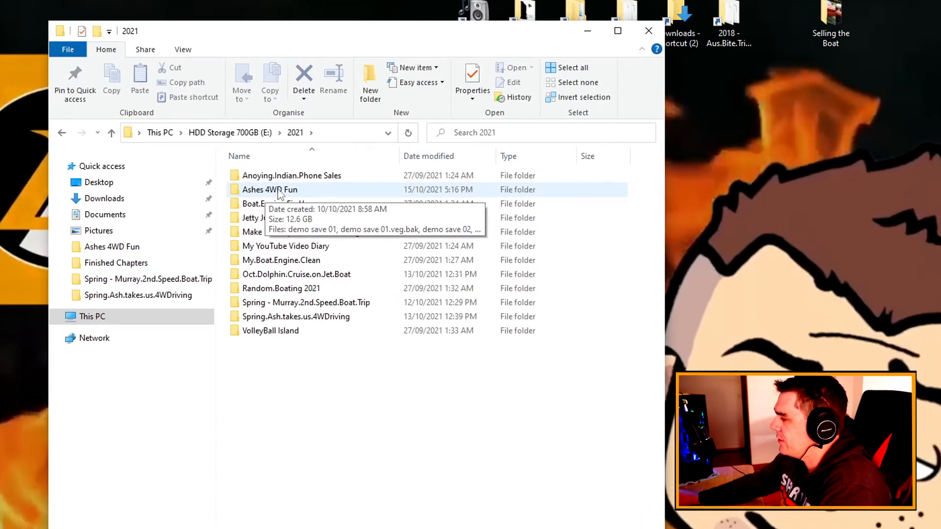
- Copy the Ashes 4WD Fun folder from the 2021 folder in File Explorer
{"action": "right_click", "coordinate": [279, 192]}
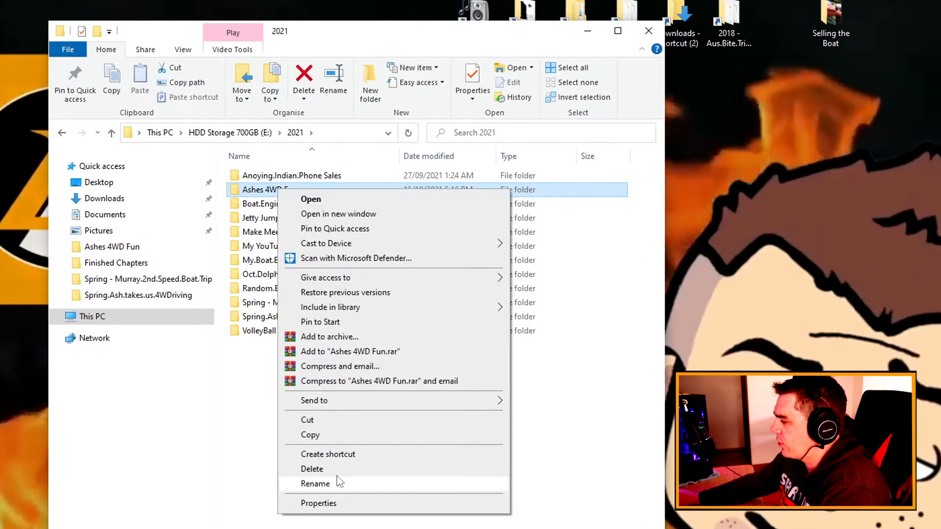
{"action": "left_click", "coordinate": [310, 434]}
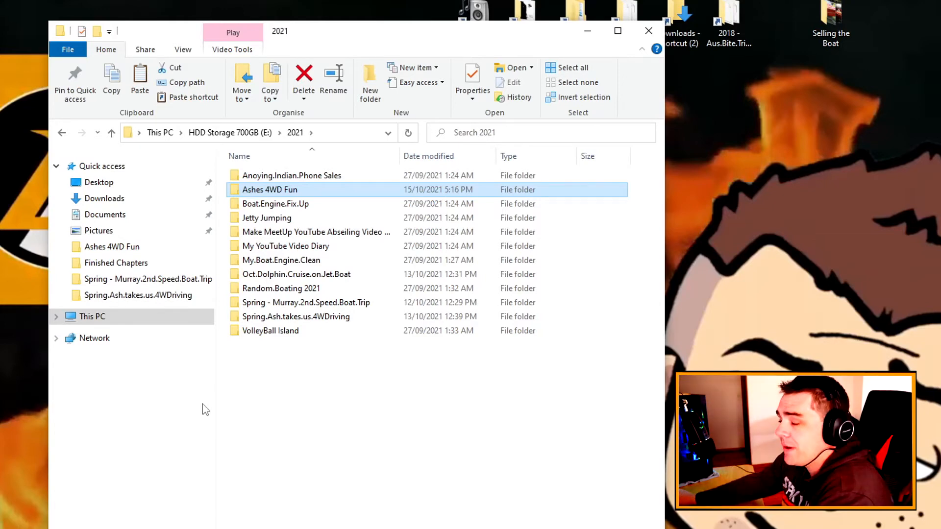
{"action": "right_click", "coordinate": [261, 195]}
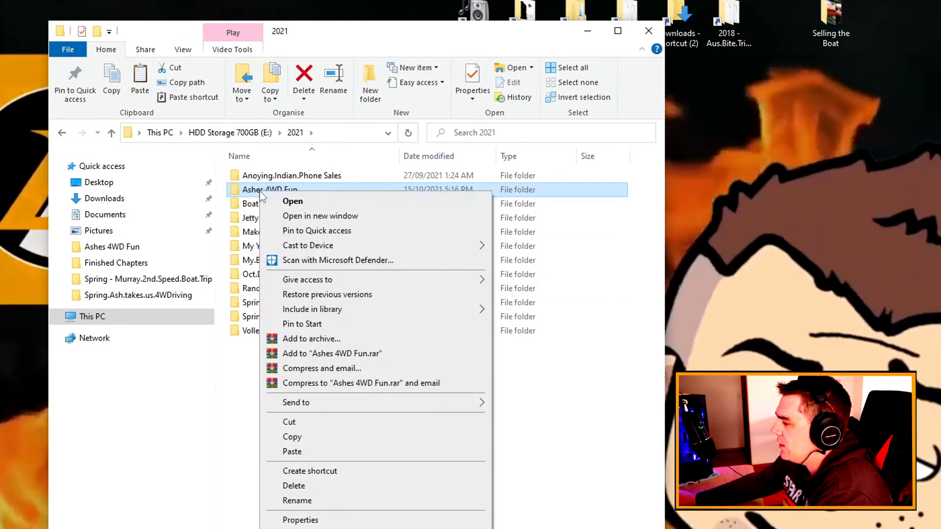
{"action": "left_click", "coordinate": [309, 435]}
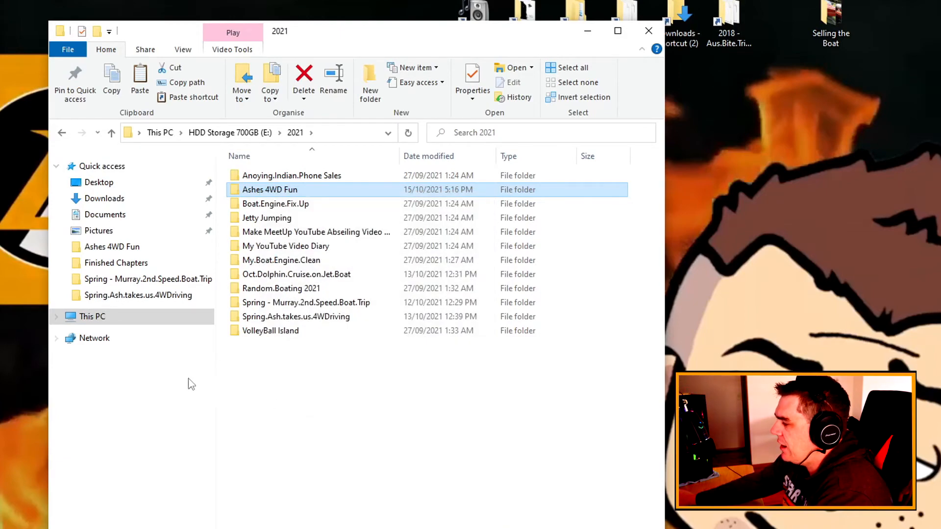
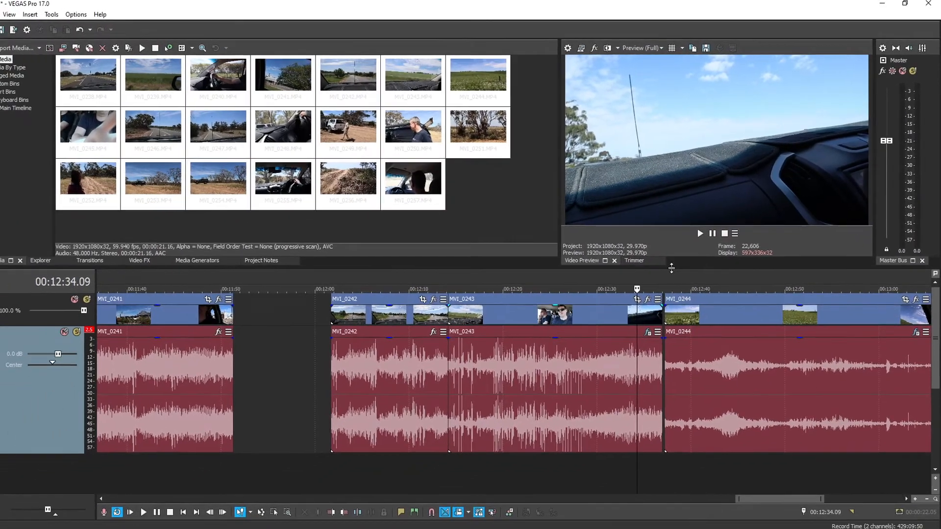
- Try resizing the area above the timeline, and play MVI_0243 from about 00:12:34, pausing at 00:12:35.07
{"action": "left_click_drag", "start_coordinate": [672, 268], "coordinate": [686, 126]}
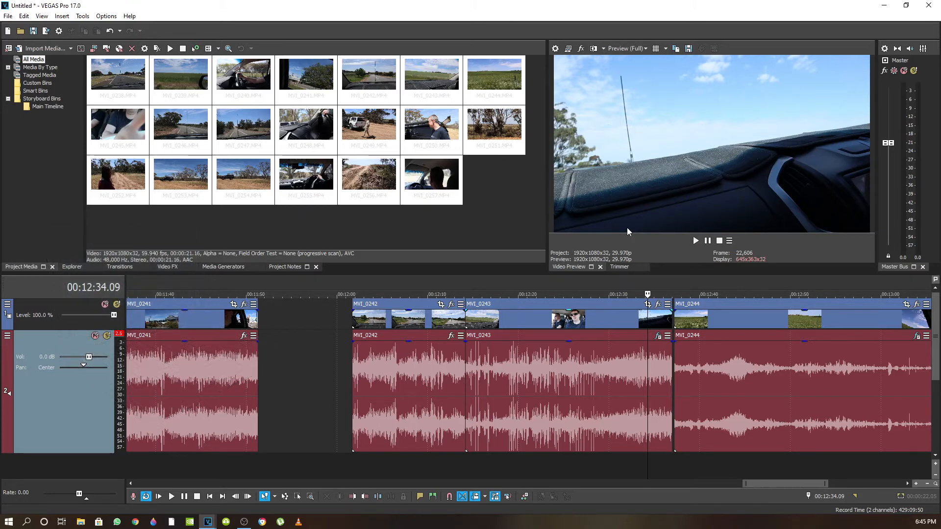
{"action": "left_click", "coordinate": [646, 461]}
{"action": "left_click", "coordinate": [695, 241]}
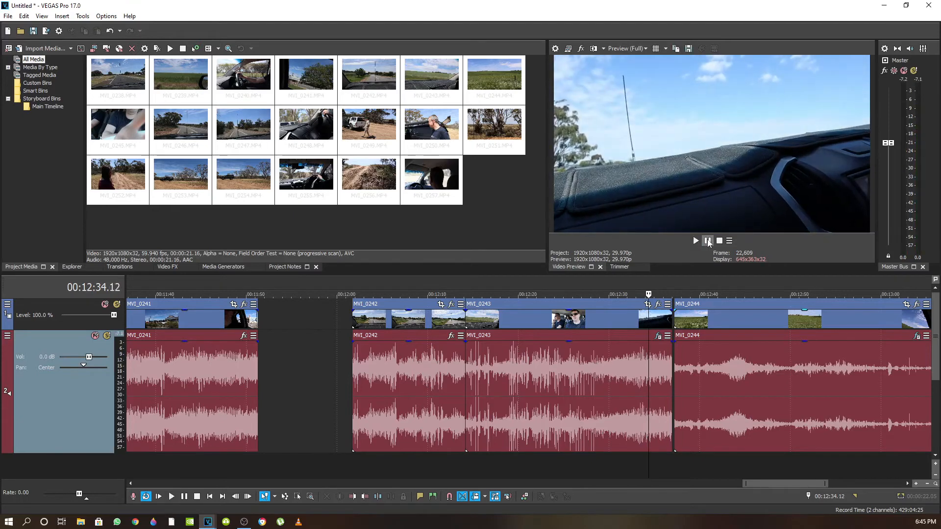
{"action": "left_click", "coordinate": [708, 241]}
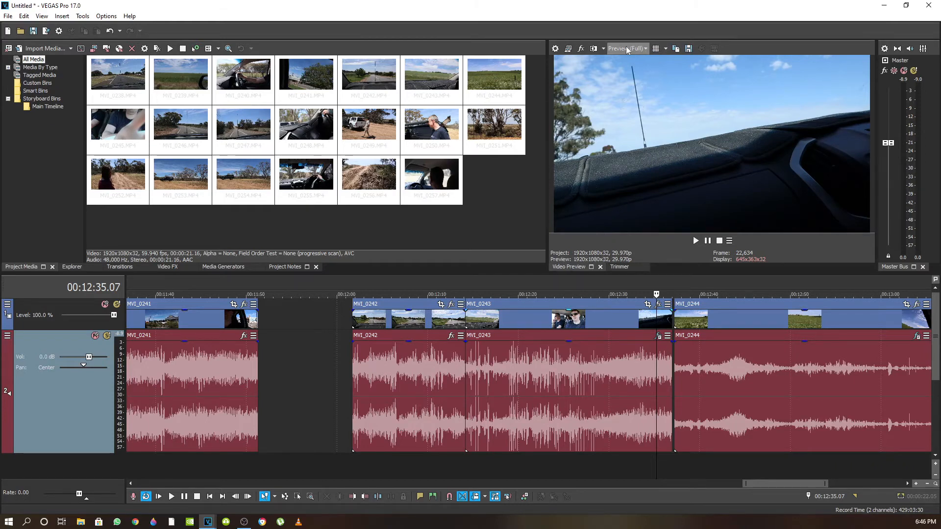
- Set the video preview quality to Preview (Half)
{"action": "left_click", "coordinate": [646, 49]}
{"action": "mouse_move", "coordinate": [639, 71]}
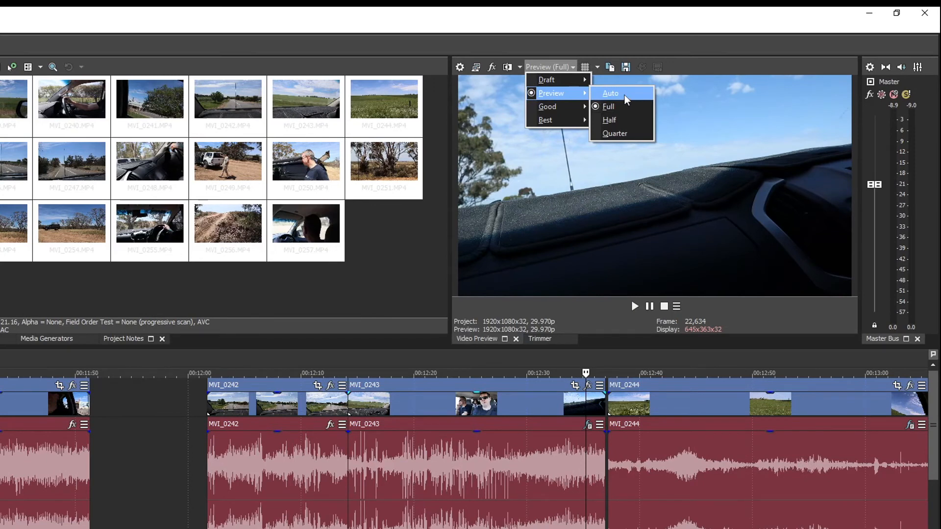
{"action": "left_click", "coordinate": [619, 120]}
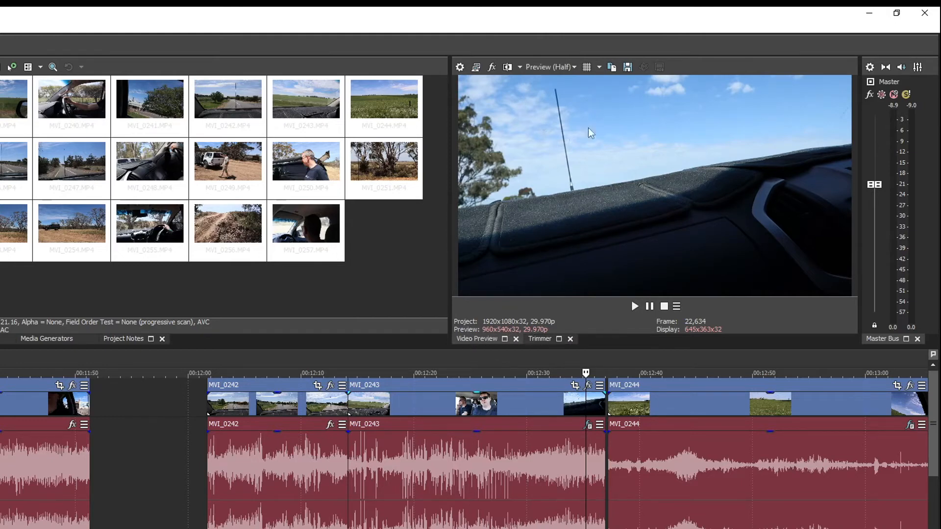
- Lower the video preview quality to Preview (Quarter)
{"action": "left_click", "coordinate": [575, 68]}
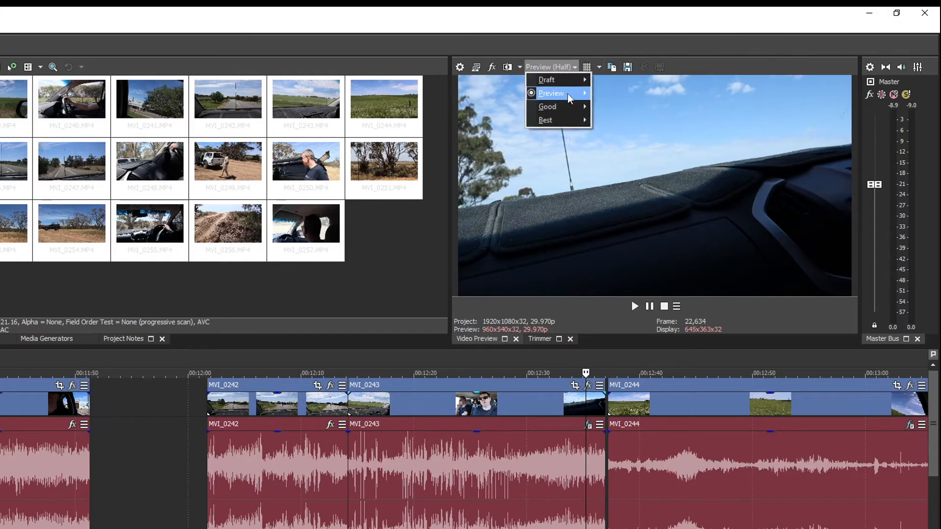
{"action": "mouse_move", "coordinate": [568, 93]}
{"action": "left_click", "coordinate": [620, 134]}
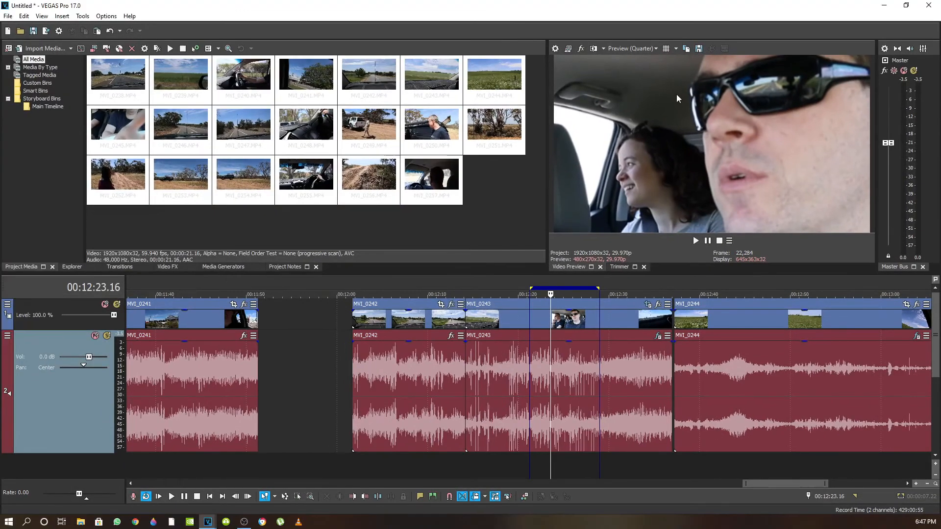
- Set the video preview quality to Preview (Full)
{"action": "left_click", "coordinate": [656, 48]}
{"action": "mouse_move", "coordinate": [637, 69]}
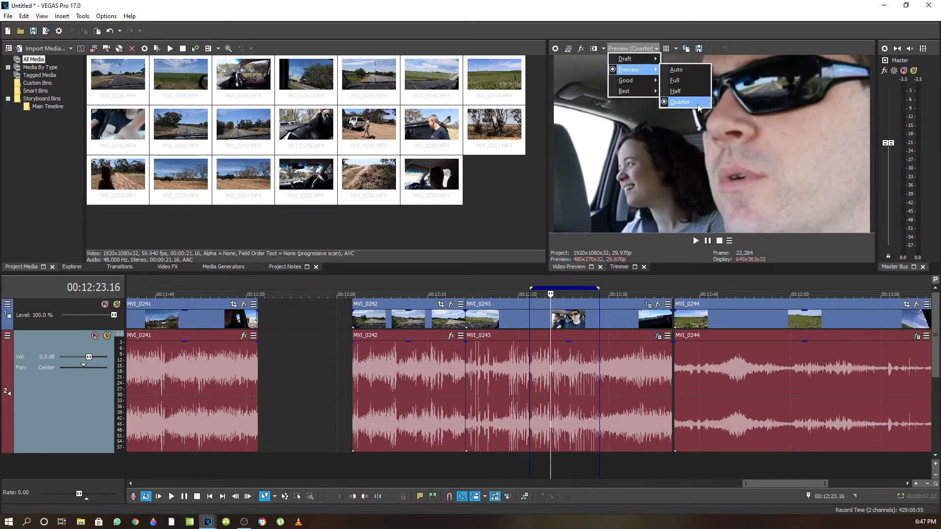
{"action": "left_click", "coordinate": [684, 80]}
{"action": "left_click", "coordinate": [664, 48]}
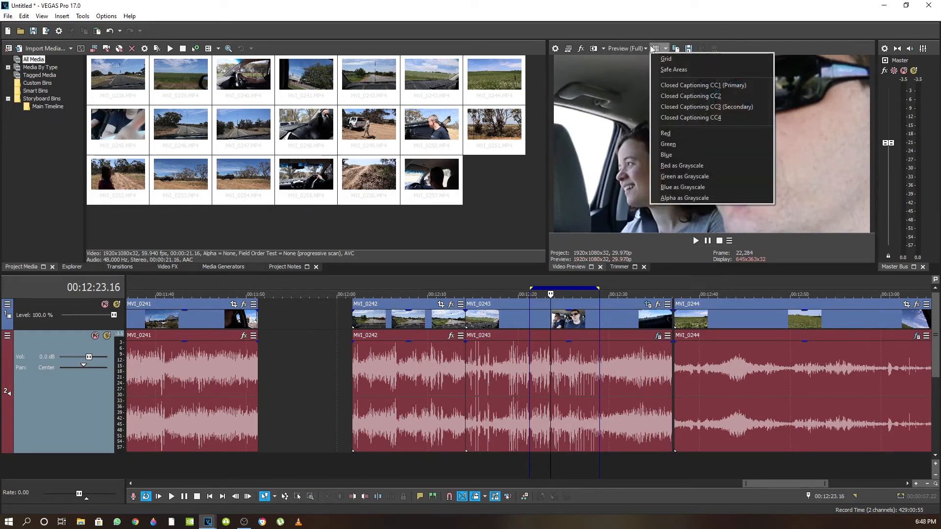
{"action": "left_click", "coordinate": [643, 49]}
{"action": "left_click", "coordinate": [646, 48]}
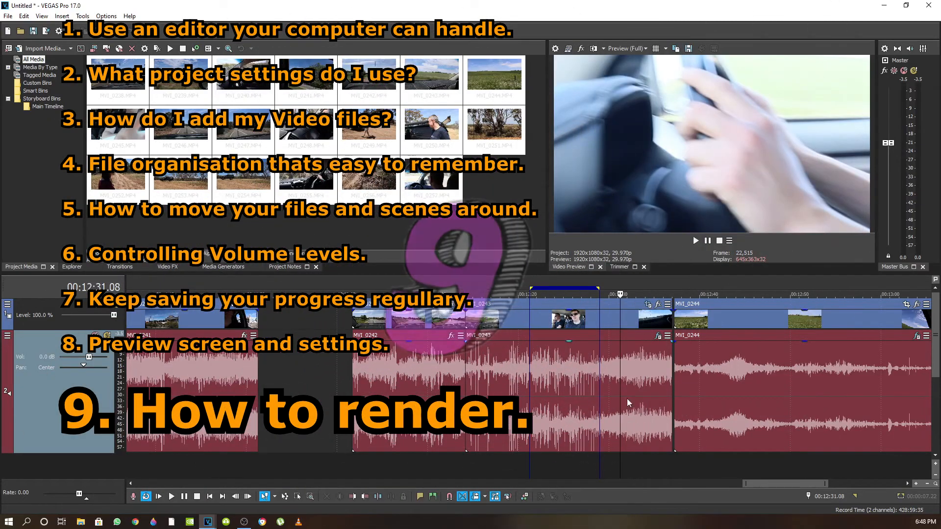
- Reduce the height of the audio track, keeping the closing clips up to MVI_0245 in view
{"action": "scroll", "coordinate": [632, 424], "scroll_direction": "down", "scroll_amount": 10}
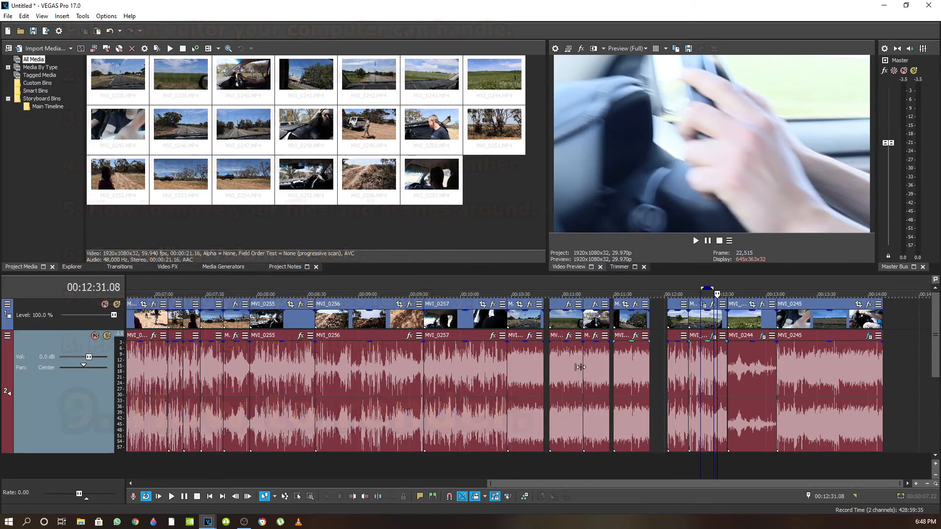
{"action": "left_click_drag", "start_coordinate": [89, 453], "coordinate": [91, 367]}
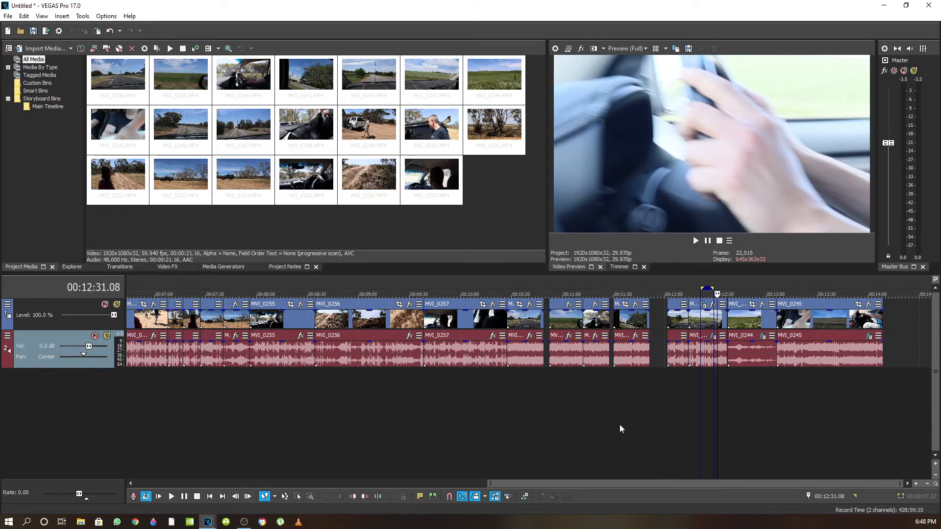
{"action": "scroll", "coordinate": [631, 389], "scroll_direction": "up", "scroll_amount": 3}
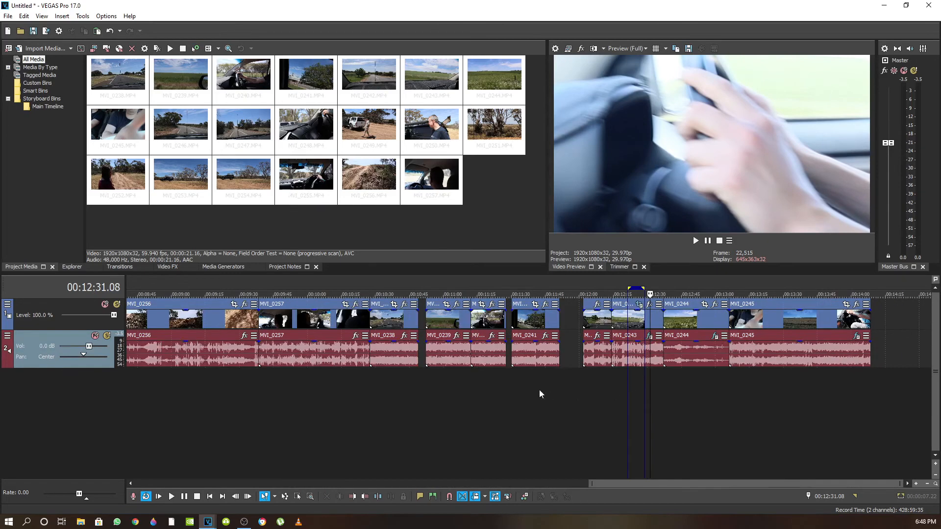
- Mark a time selection from about 00:11:35 to the end of MVI_0245, zooming in to check its start
{"action": "left_click_drag", "start_coordinate": [523, 392], "coordinate": [870, 378]}
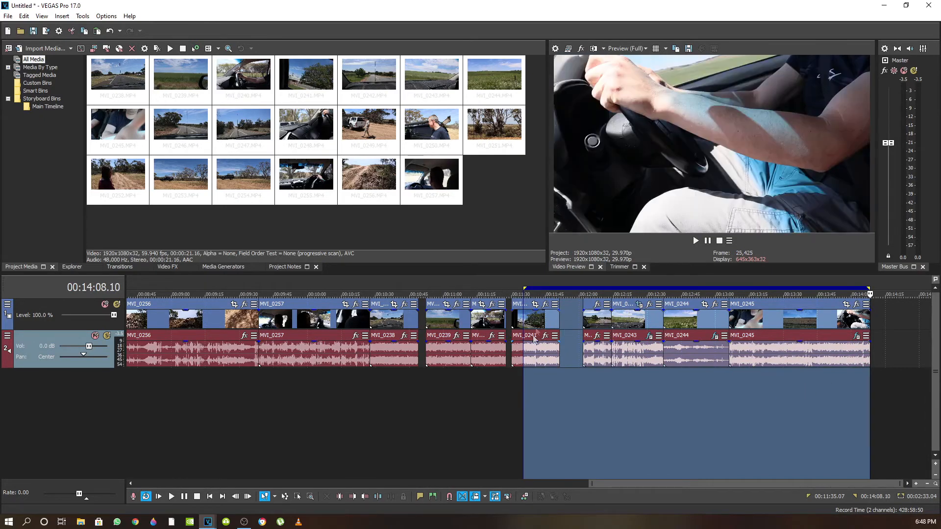
{"action": "scroll", "coordinate": [533, 353], "scroll_direction": "up", "scroll_amount": 1}
{"action": "scroll", "coordinate": [534, 353], "scroll_direction": "down", "scroll_amount": 1}
{"action": "left_click", "coordinate": [522, 374]}
{"action": "scroll", "coordinate": [520, 374], "scroll_direction": "up", "scroll_amount": 2}
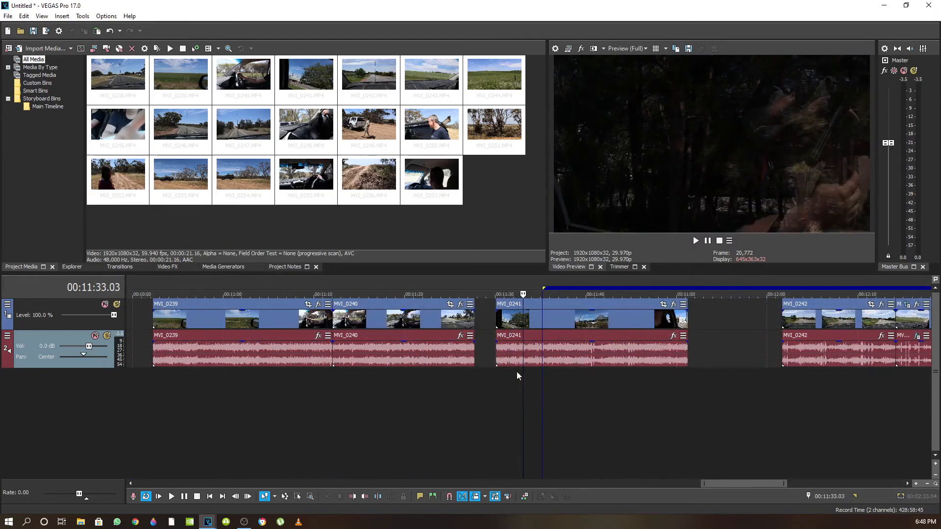
{"action": "mouse_move", "coordinate": [544, 289]}
{"action": "left_mouse_down"}
{"action": "mouse_move", "coordinate": [599, 289]}
{"action": "mouse_move", "coordinate": [542, 294]}
{"action": "left_mouse_up"}
{"action": "scroll", "coordinate": [705, 348], "scroll_direction": "down", "scroll_amount": 5}
{"action": "left_click_drag", "start_coordinate": [695, 383], "coordinate": [485, 378]}
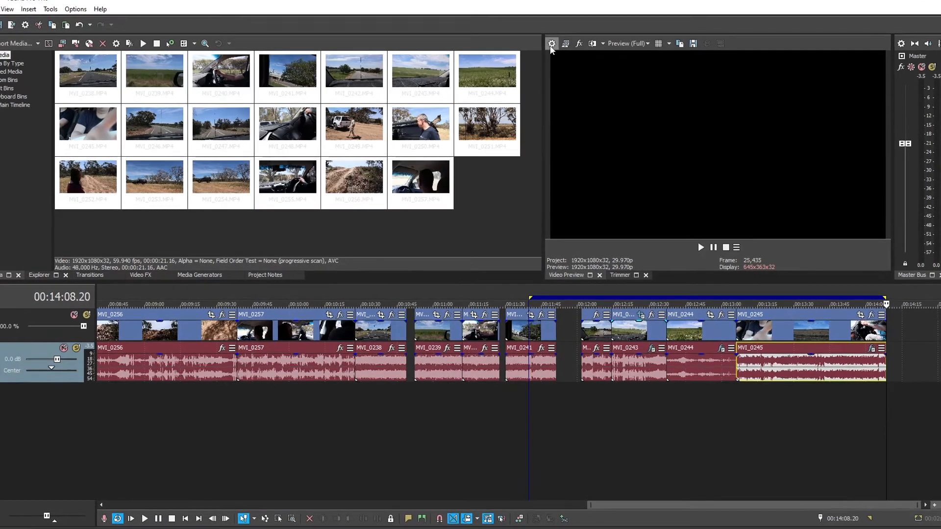
- Check the full-resolution rendering quality and the frame rate in the project properties, and accept the settings
{"action": "left_click", "coordinate": [552, 44]}
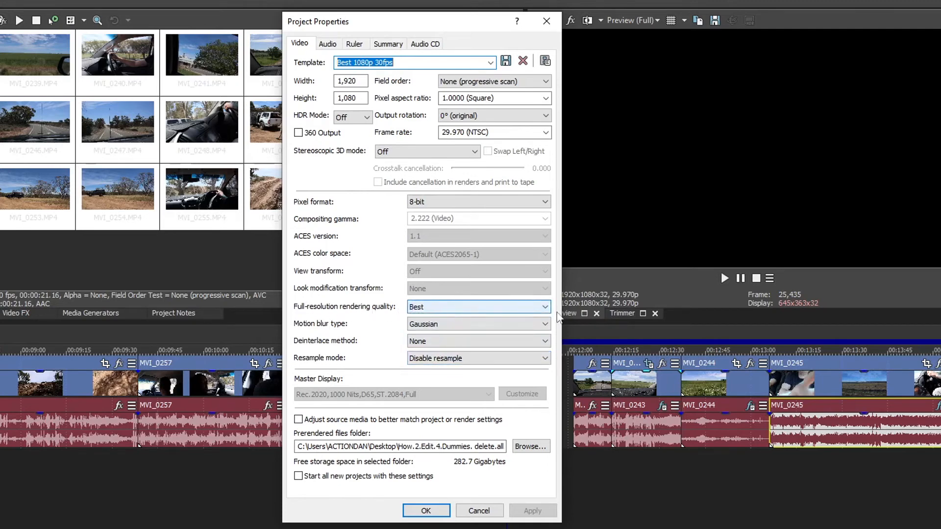
{"action": "left_click", "coordinate": [549, 307]}
{"action": "left_click", "coordinate": [552, 312]}
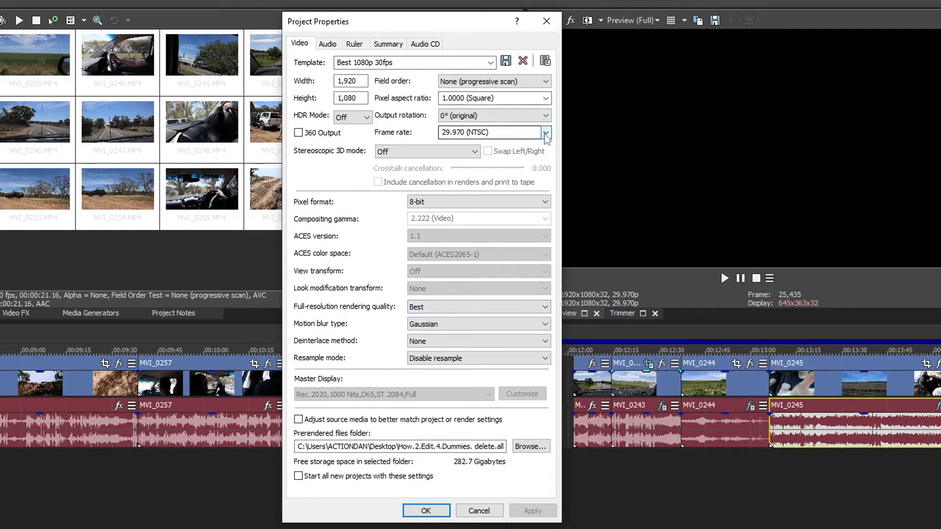
{"action": "left_click", "coordinate": [545, 133]}
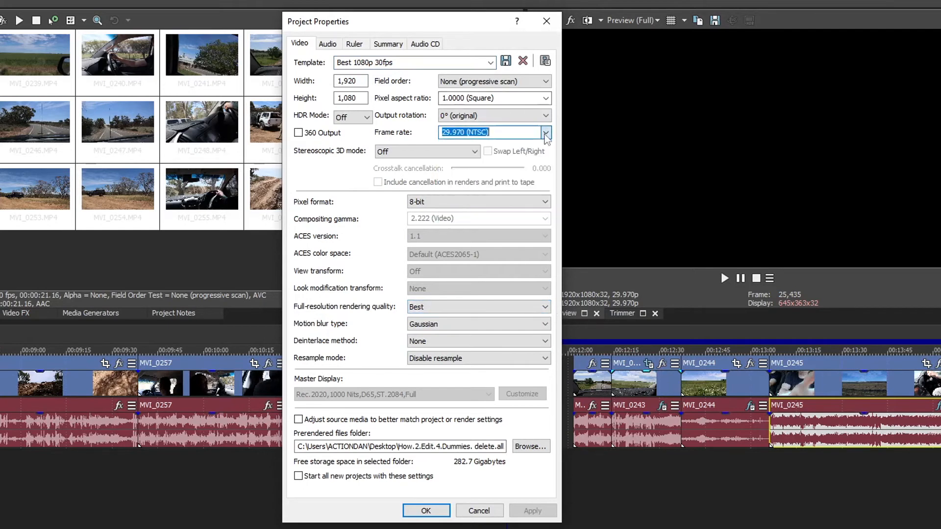
{"action": "left_click", "coordinate": [431, 511]}
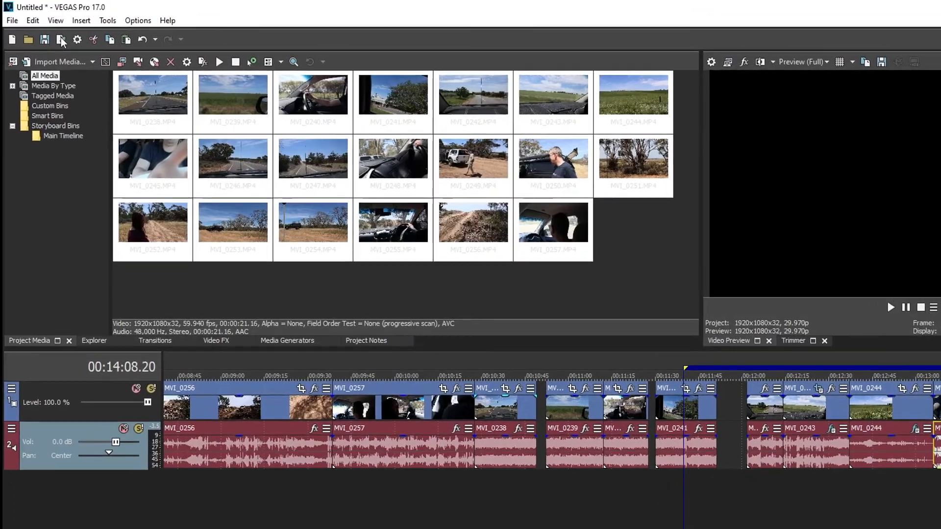
- Open the Render As settings, compare Sony AVC/MVC, and choose MAGIX AVC/AAC MP4 with the Internet HD 1080p 29.97 fps template
{"action": "left_click", "coordinate": [61, 40]}
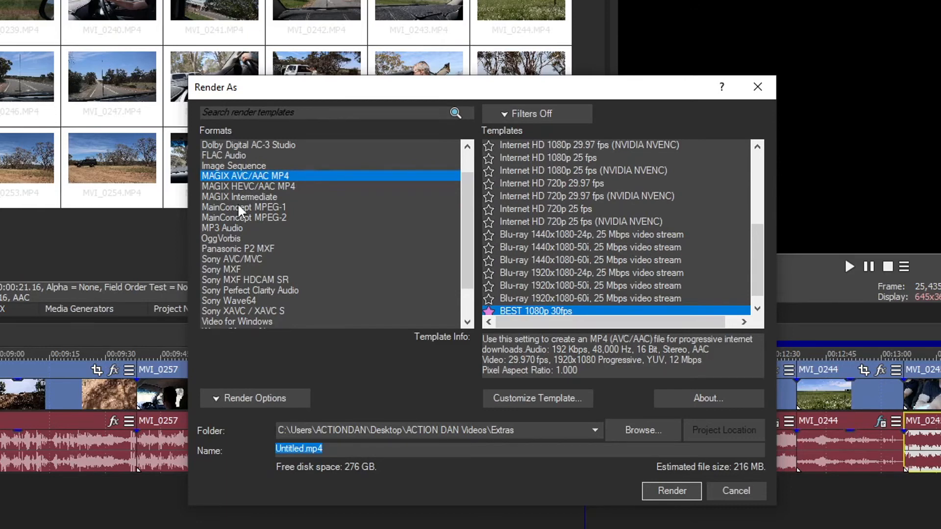
{"action": "left_click", "coordinate": [228, 259]}
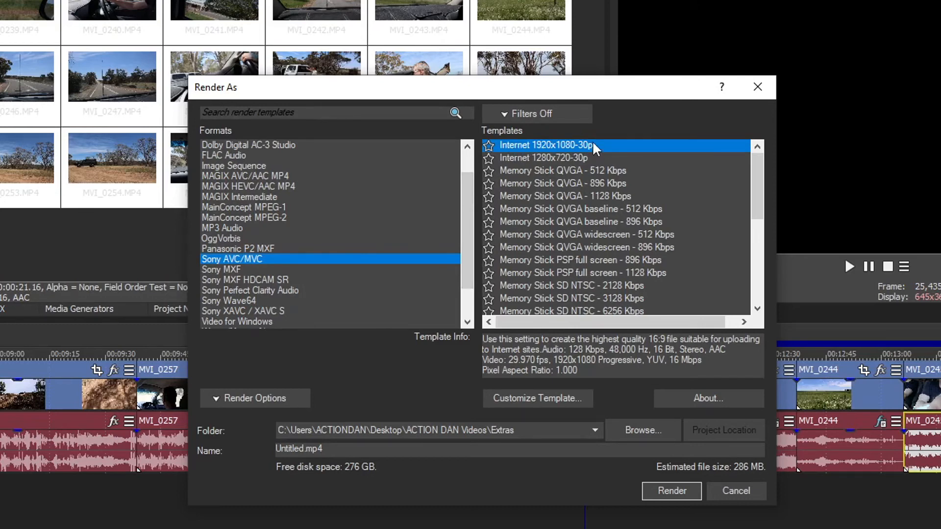
{"action": "left_click", "coordinate": [235, 177]}
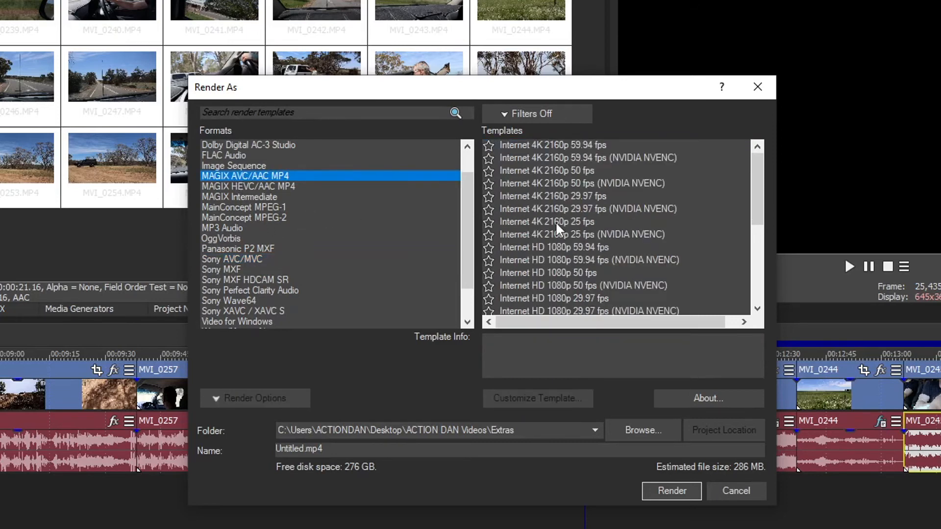
{"action": "left_click", "coordinate": [578, 298]}
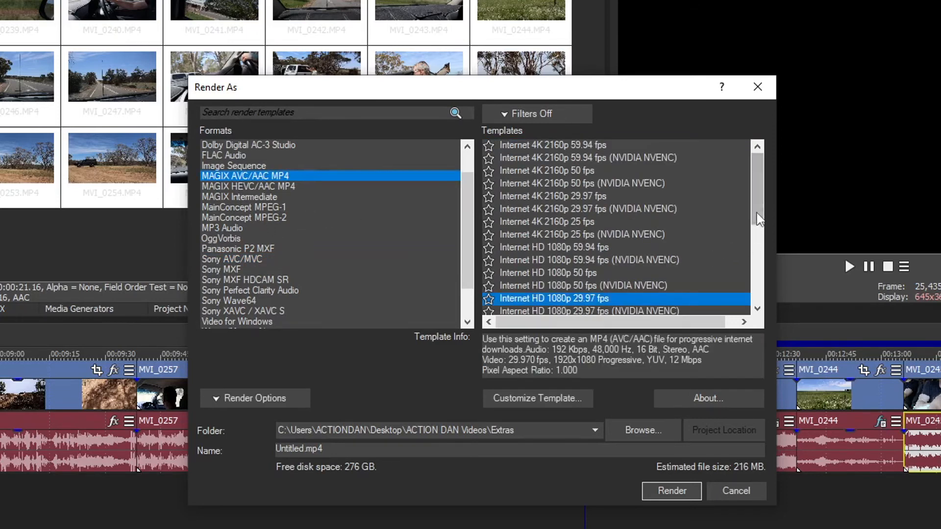
- Choose the favourite BEST 1080p 30fps template from the MAGIX AVC/AAC MP4 list
{"action": "scroll", "coordinate": [747, 240], "scroll_direction": "down", "scroll_amount": 3}
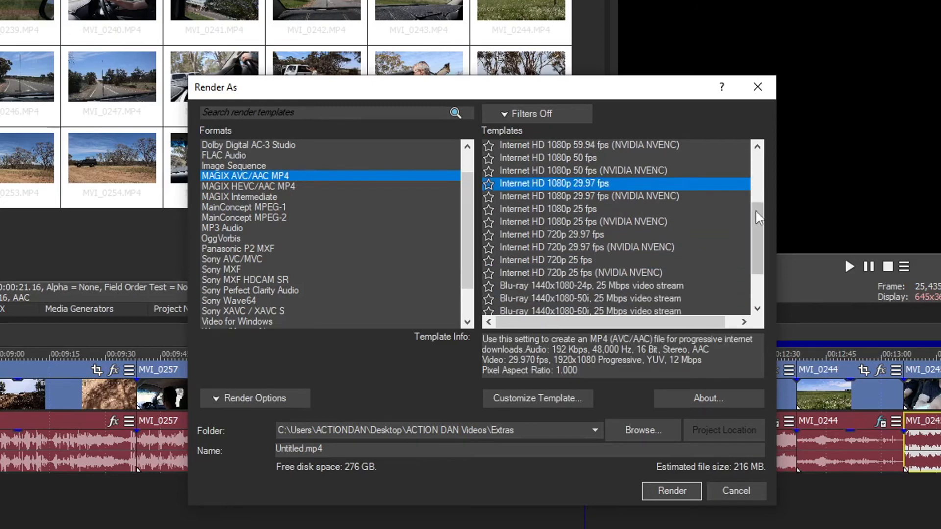
{"action": "left_click_drag", "start_coordinate": [754, 240], "coordinate": [754, 296]}
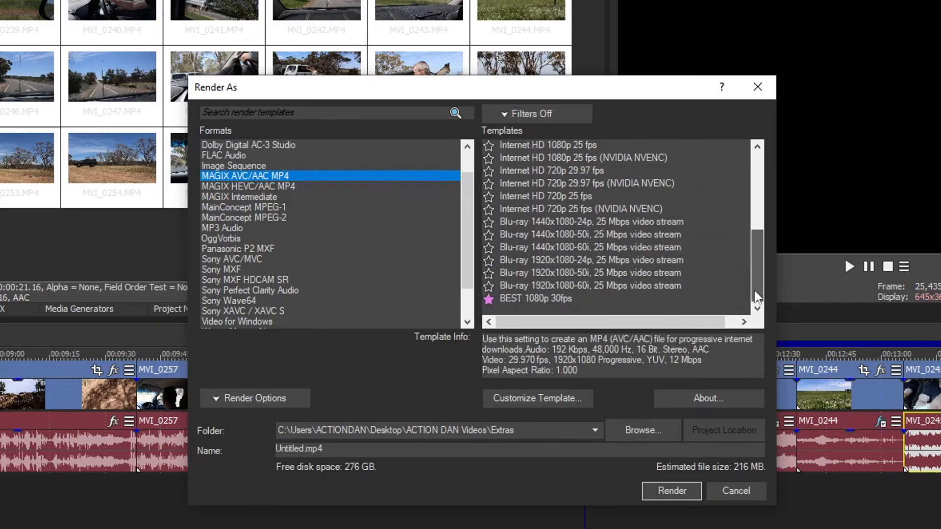
{"action": "left_click", "coordinate": [536, 295]}
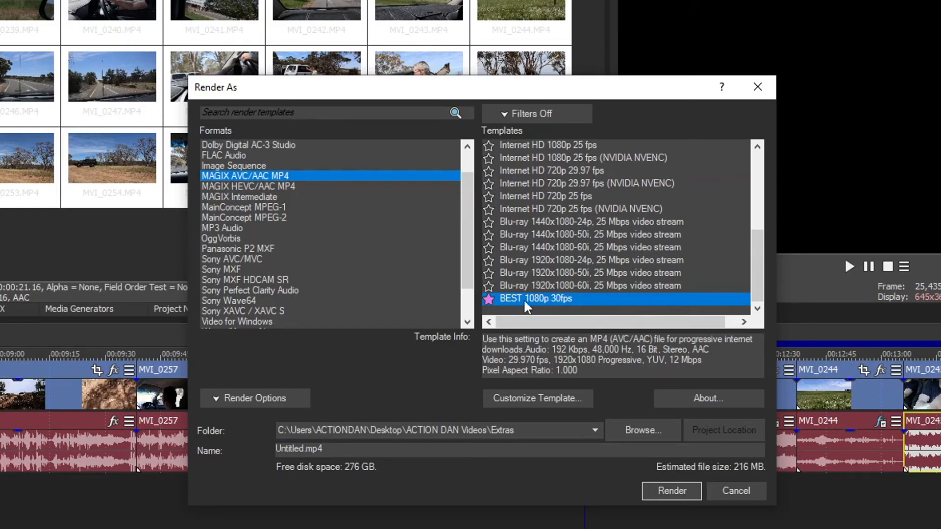
{"action": "left_click", "coordinate": [489, 247]}
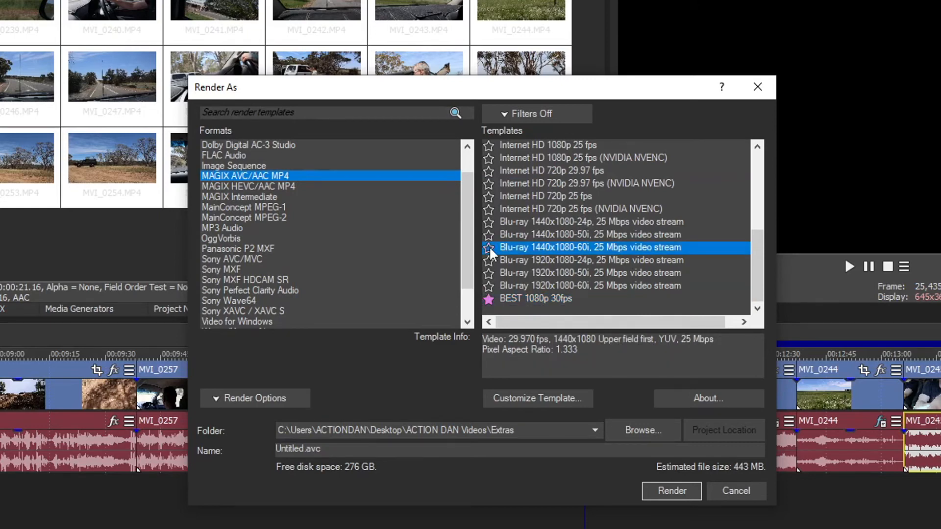
{"action": "left_click", "coordinate": [595, 296]}
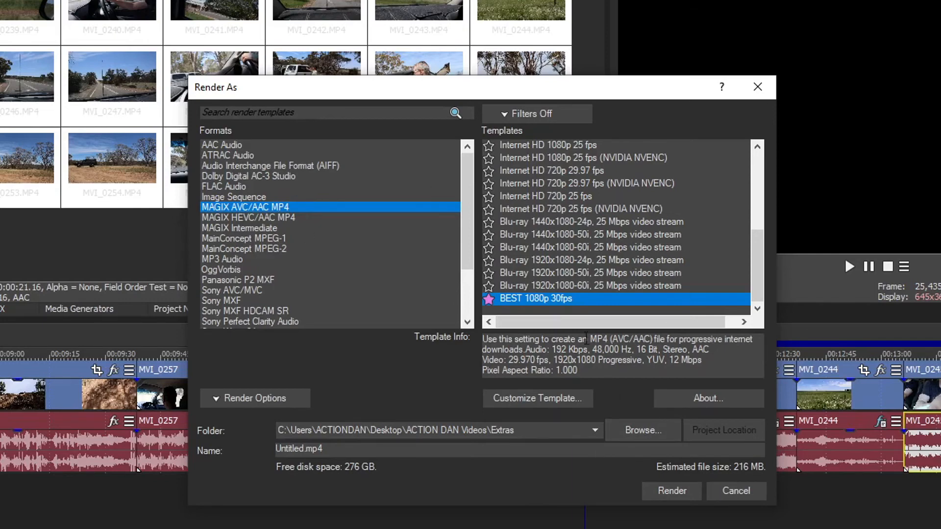
- Set the render output to the Desktop as "My first video" in MP4 format, and start rendering
{"action": "left_click", "coordinate": [634, 433]}
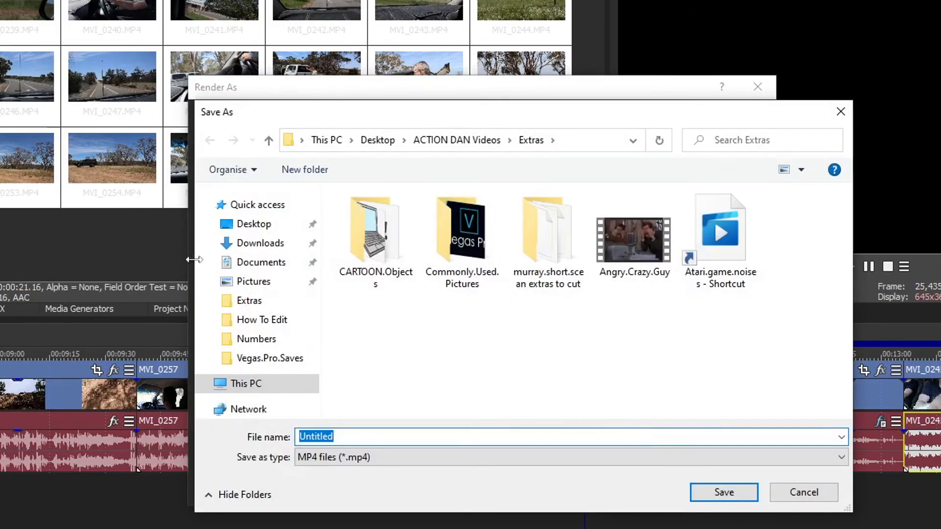
{"action": "left_click", "coordinate": [240, 226]}
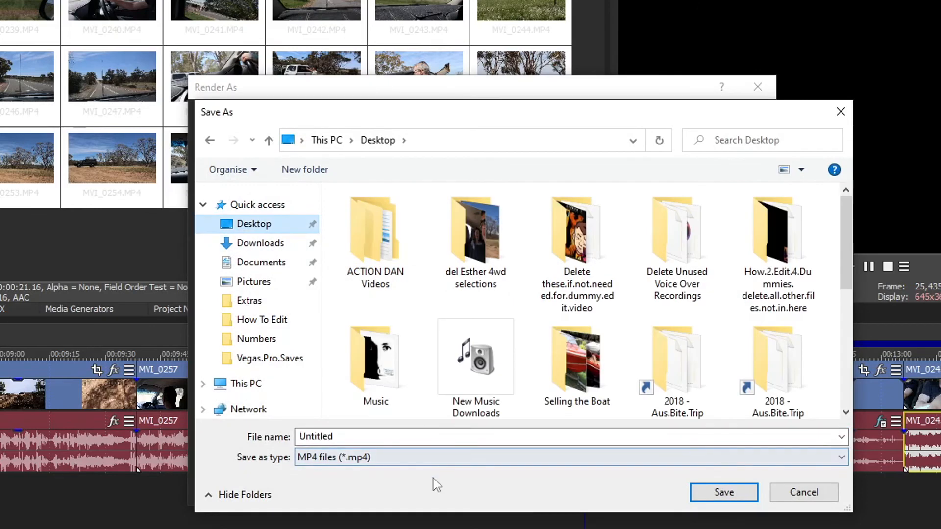
{"action": "left_click", "coordinate": [419, 438]}
{"action": "type", "text": "y first video"}
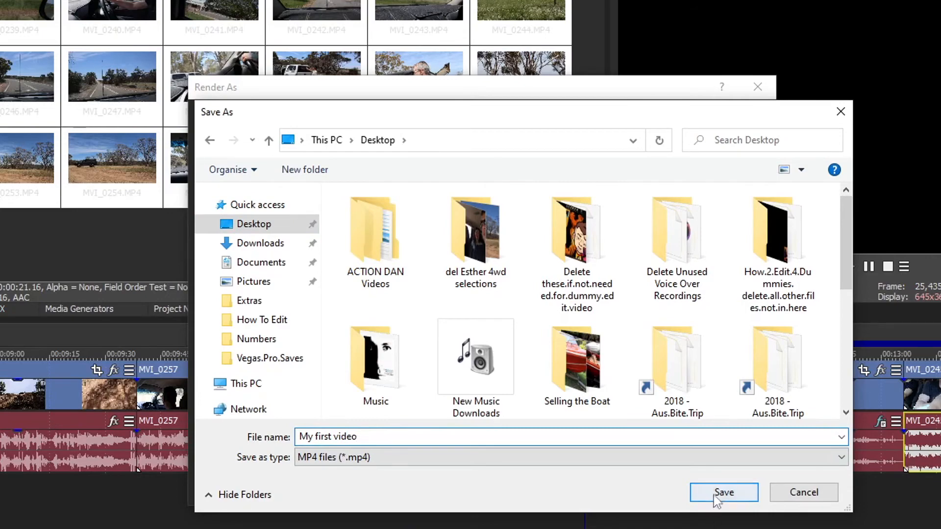
{"action": "left_click", "coordinate": [714, 494]}
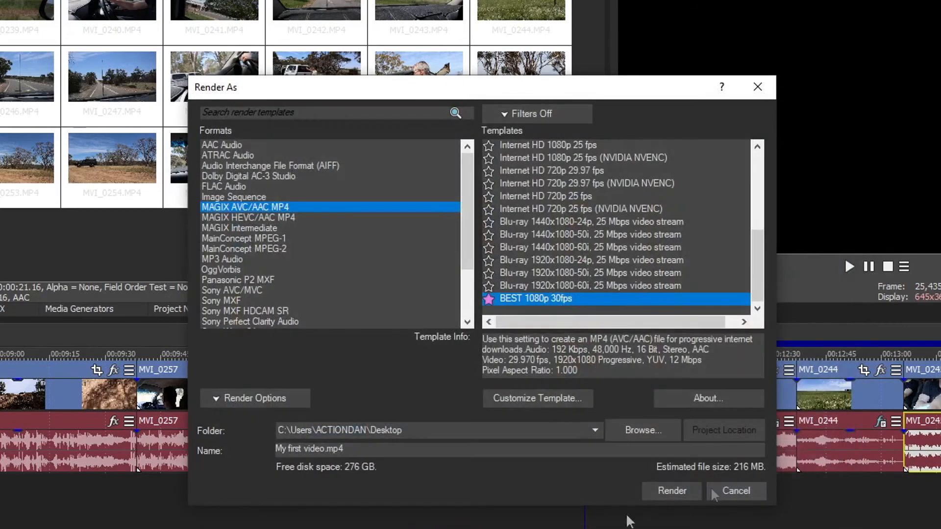
{"action": "left_click", "coordinate": [667, 492]}
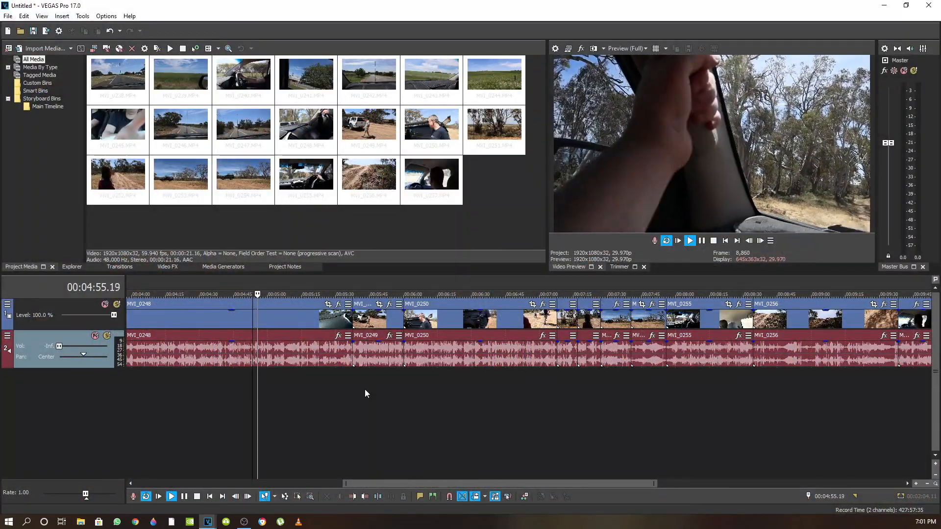
- Remove the section of MVI_0248 between 00:01:40.24 and 00:05:00.23, closing the gap
{"action": "left_click", "coordinate": [701, 241]}
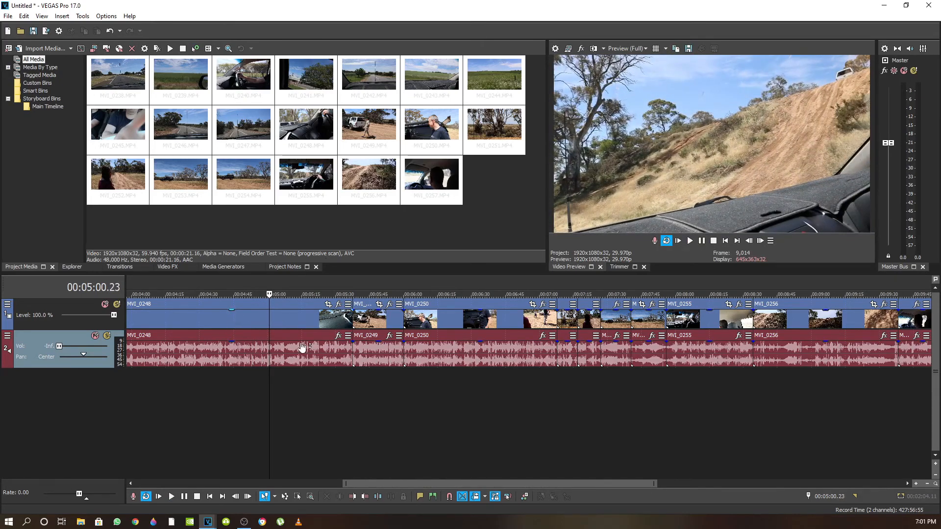
{"action": "right_click", "coordinate": [268, 351]}
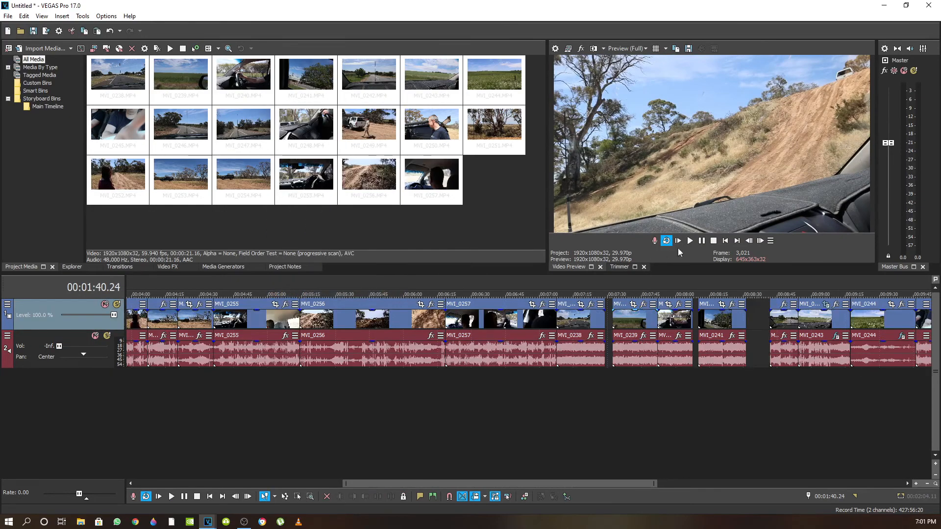
- Play the remaining part of MVI_0248 and split it at 00:01:43.16
{"action": "left_click", "coordinate": [690, 241]}
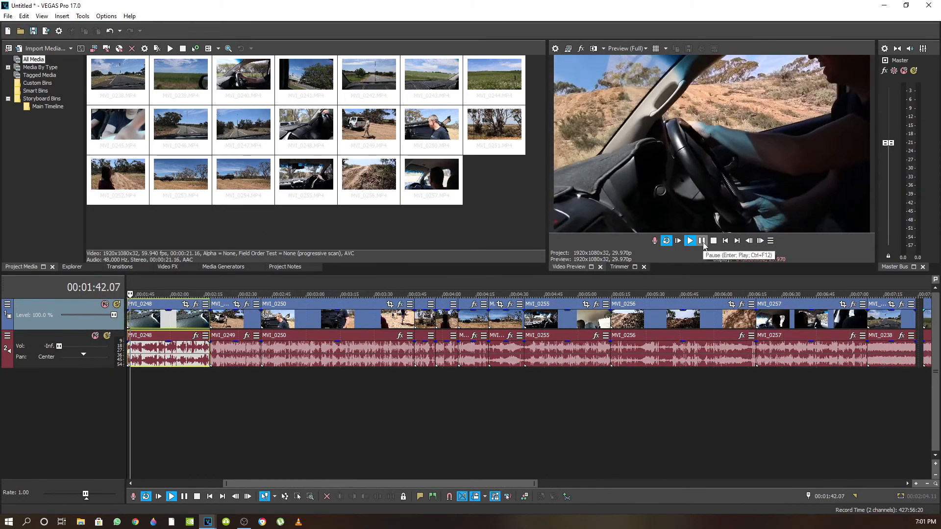
{"action": "left_click", "coordinate": [702, 242]}
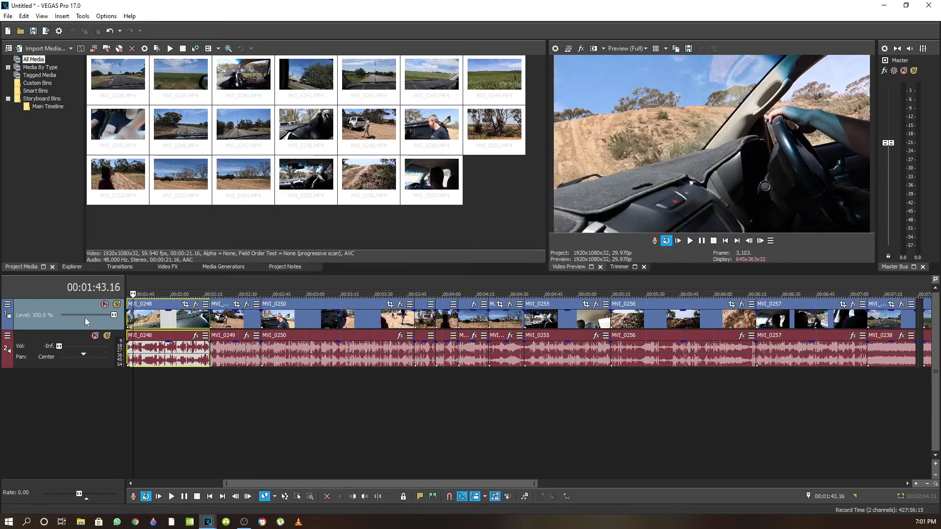
{"action": "scroll", "coordinate": [163, 346], "scroll_direction": "up", "scroll_amount": 1}
{"action": "right_click", "coordinate": [477, 318]}
{"action": "left_click", "coordinate": [514, 298]}
- Play on to 00:01:45.24 and remove the section of MVI_0248 back to 00:01:43.16, closing the gap
{"action": "left_click", "coordinate": [690, 242]}
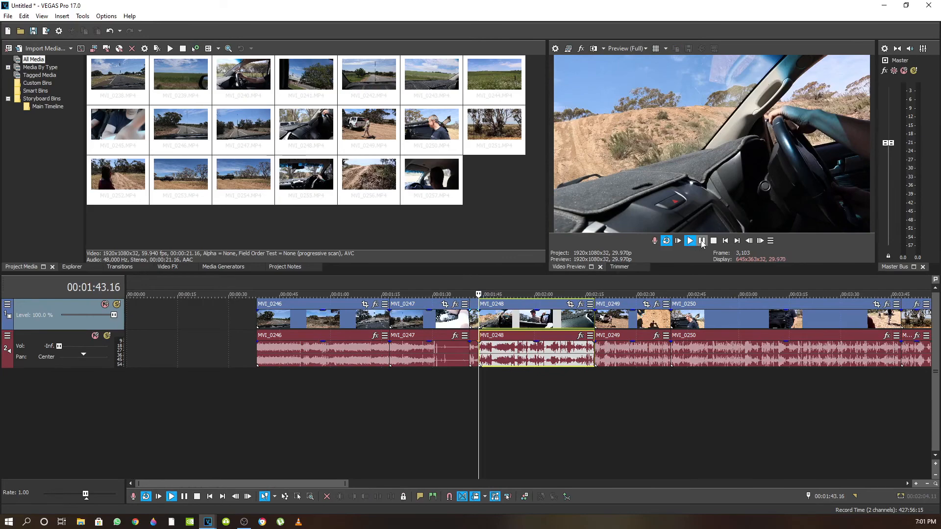
{"action": "left_click", "coordinate": [701, 241]}
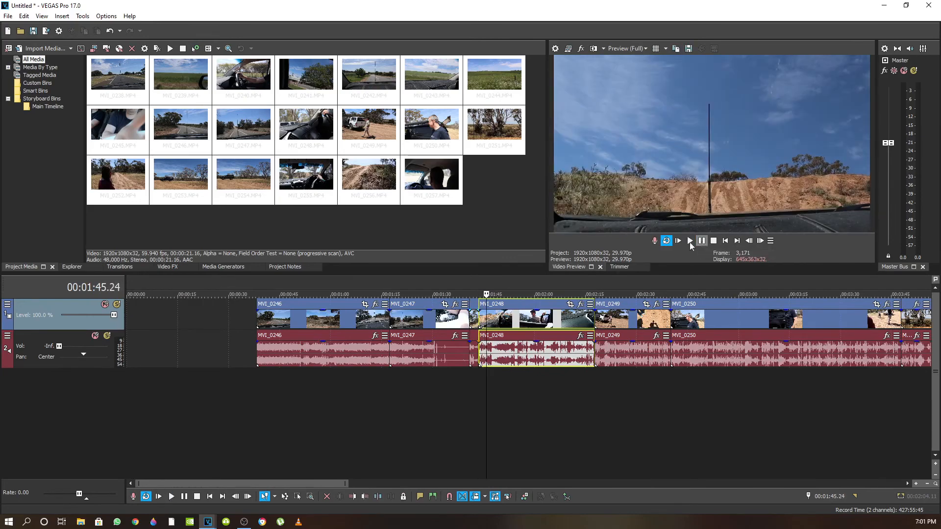
{"action": "scroll", "coordinate": [458, 346], "scroll_direction": "up", "scroll_amount": 3}
{"action": "right_click", "coordinate": [524, 311]}
{"action": "left_click", "coordinate": [544, 275]}
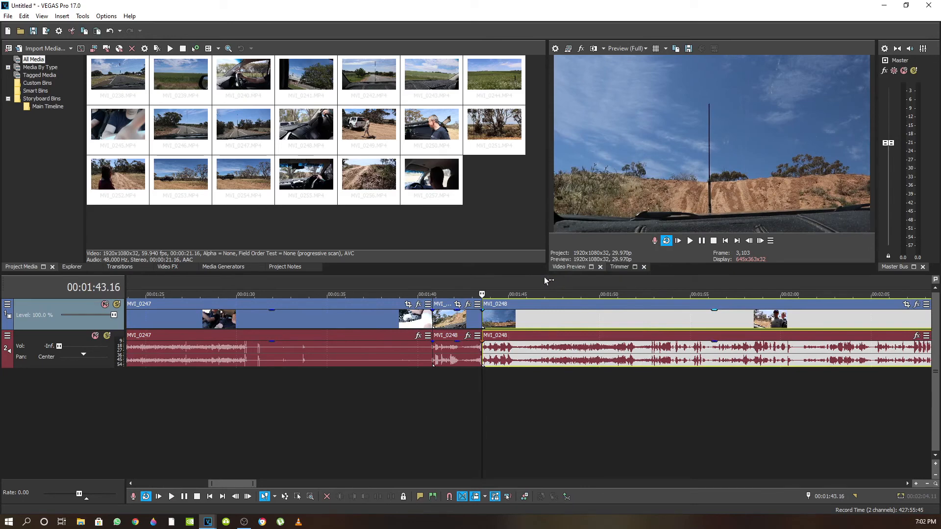
- Play on from 00:01:43.16 and split MVI_0248 at 00:01:48.02
{"action": "left_click", "coordinate": [690, 241]}
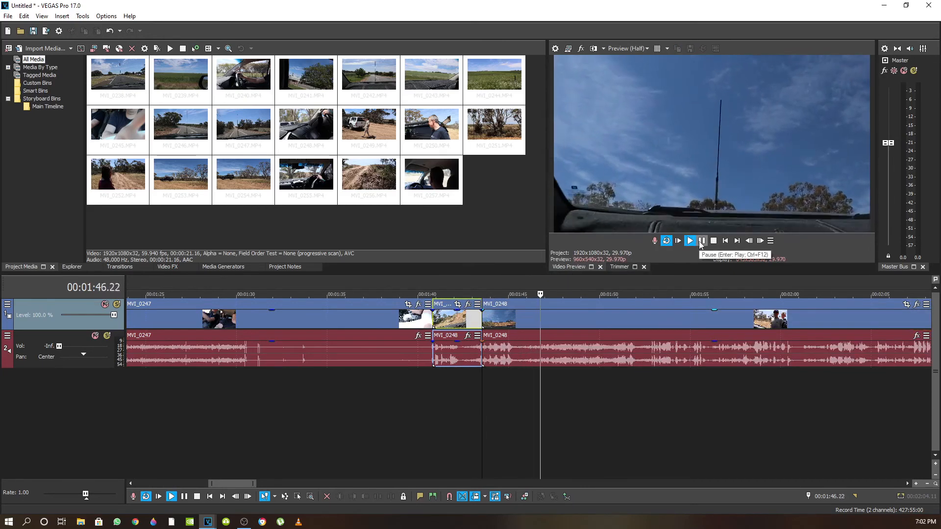
{"action": "left_click", "coordinate": [702, 242]}
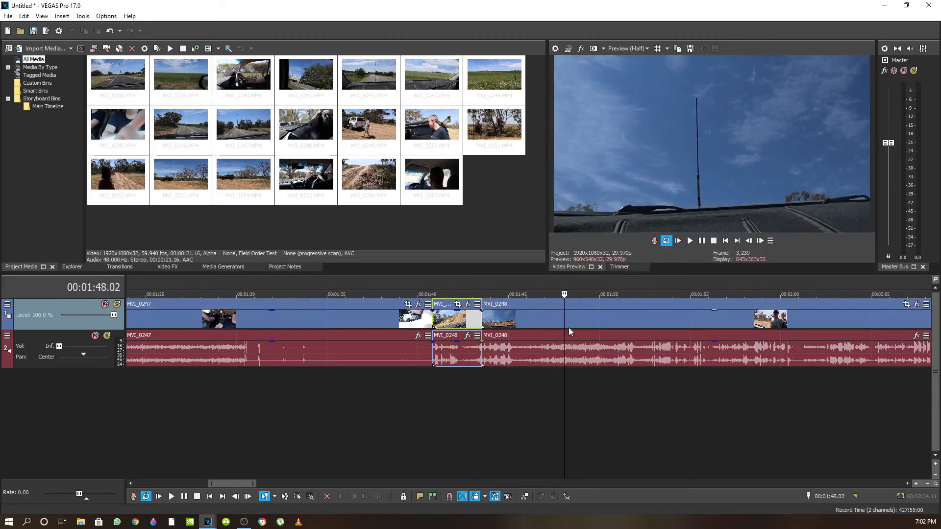
{"action": "right_click", "coordinate": [565, 319]}
{"action": "left_click", "coordinate": [581, 300]}
- Play on, step back to 00:01:50.25, and remove the section of MVI_0248 back to 00:01:48.02, closing the gap
{"action": "left_click", "coordinate": [690, 241]}
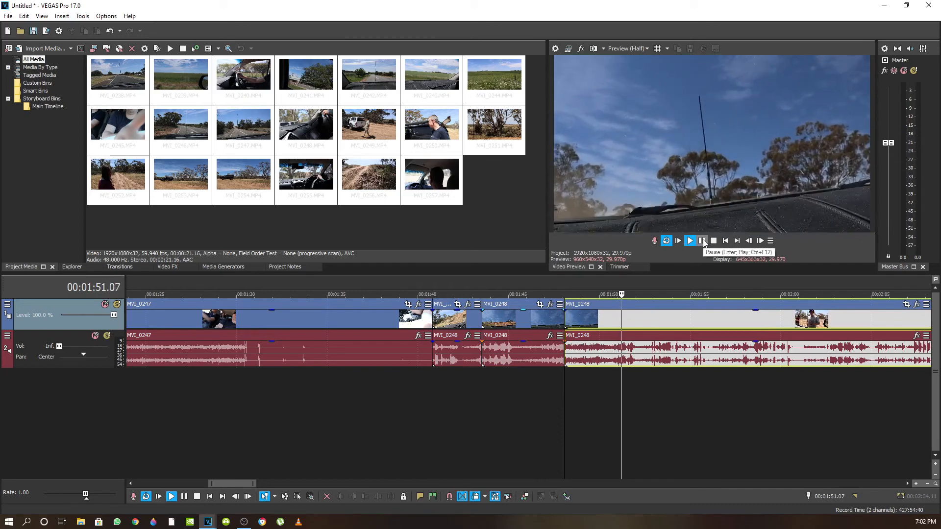
{"action": "left_click", "coordinate": [702, 241]}
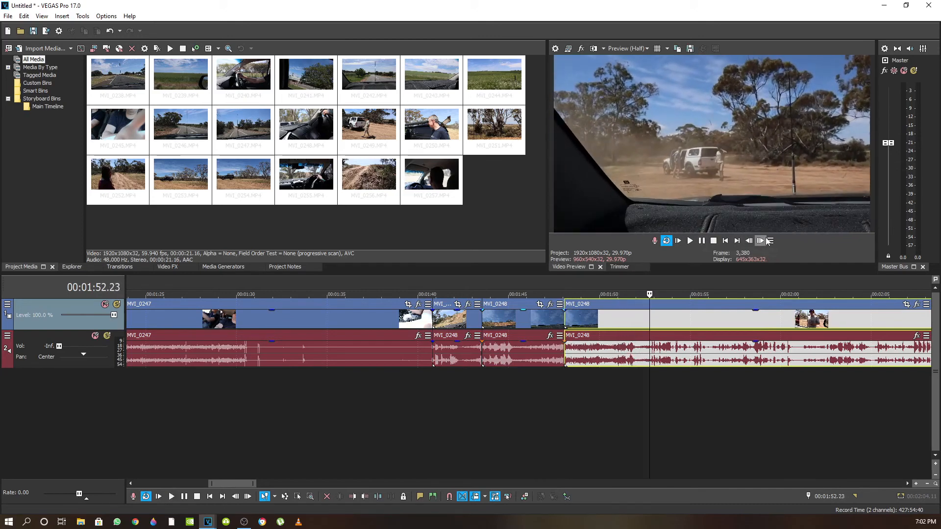
{"action": "left_click", "coordinate": [749, 241]}
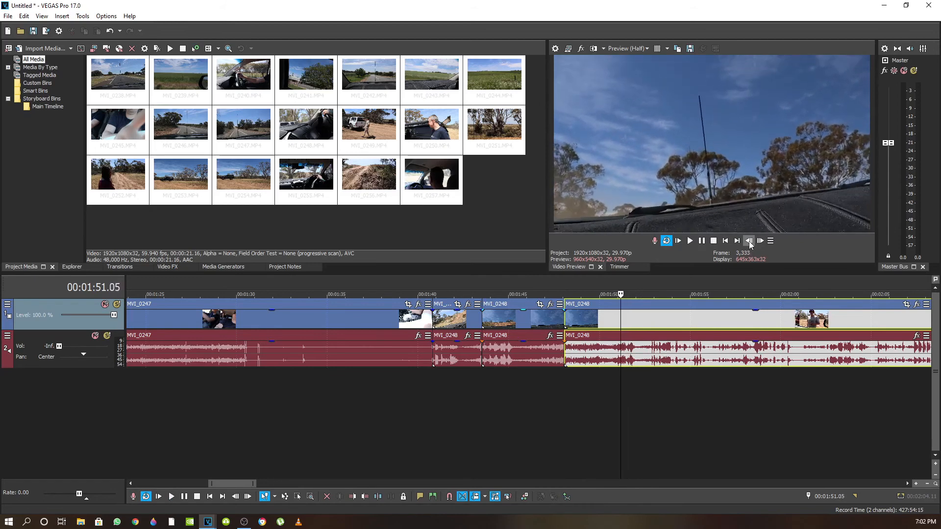
{"action": "right_click", "coordinate": [615, 316]}
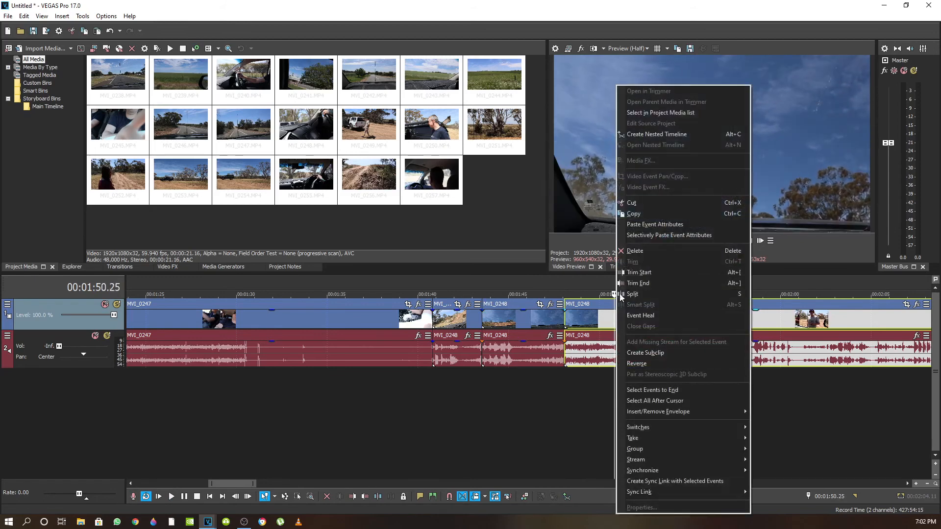
{"action": "left_click", "coordinate": [642, 273]}
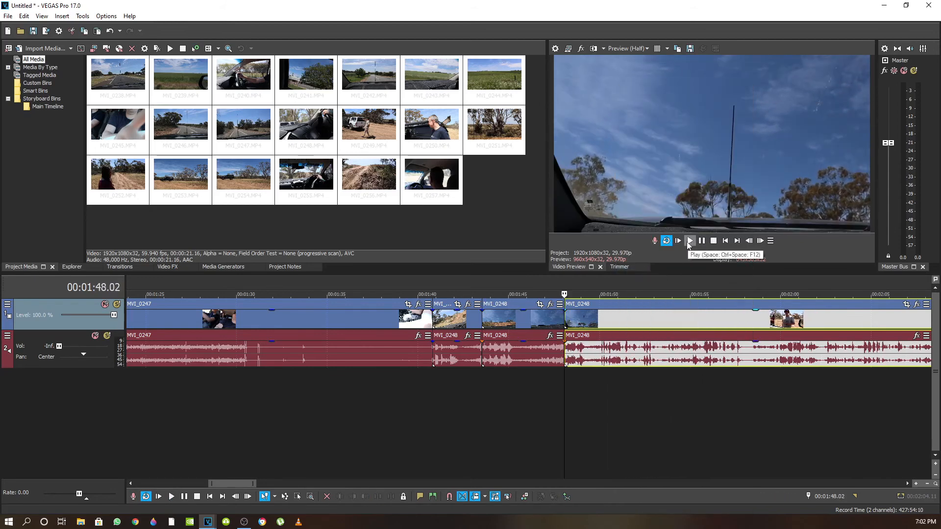
- Play the remaining part of MVI_0248 and split it at 00:01:50.05
{"action": "key", "text": "space"}
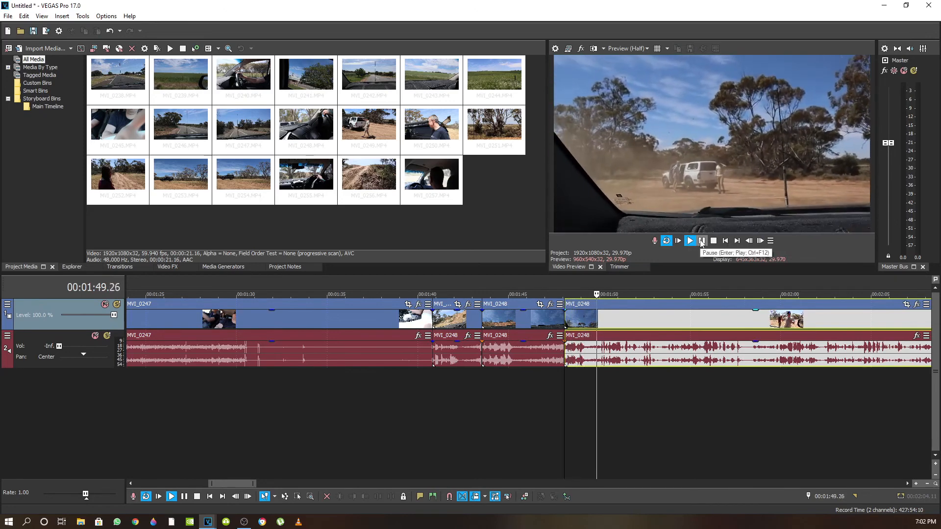
{"action": "left_click", "coordinate": [702, 241]}
{"action": "right_click", "coordinate": [601, 319]}
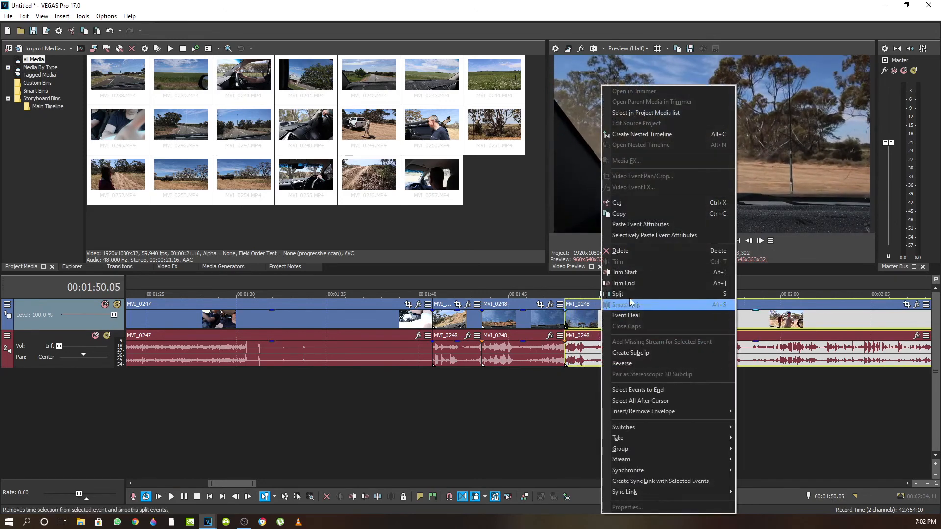
{"action": "left_click", "coordinate": [630, 297]}
- Play on to 00:01:54.20 and remove the section of MVI_0248 back to 00:01:50.05, closing the gap
{"action": "left_click", "coordinate": [689, 240]}
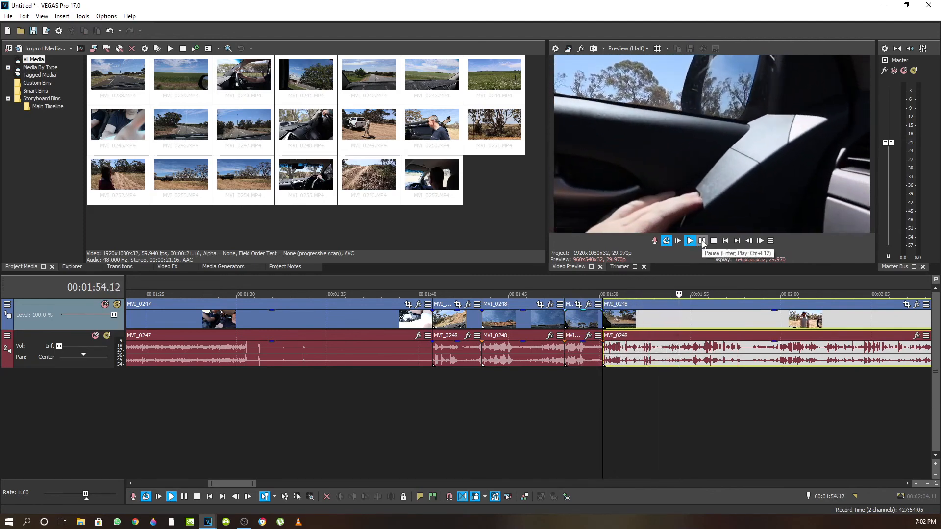
{"action": "left_click", "coordinate": [702, 240]}
{"action": "left_click", "coordinate": [749, 240]}
{"action": "left_click", "coordinate": [748, 241]}
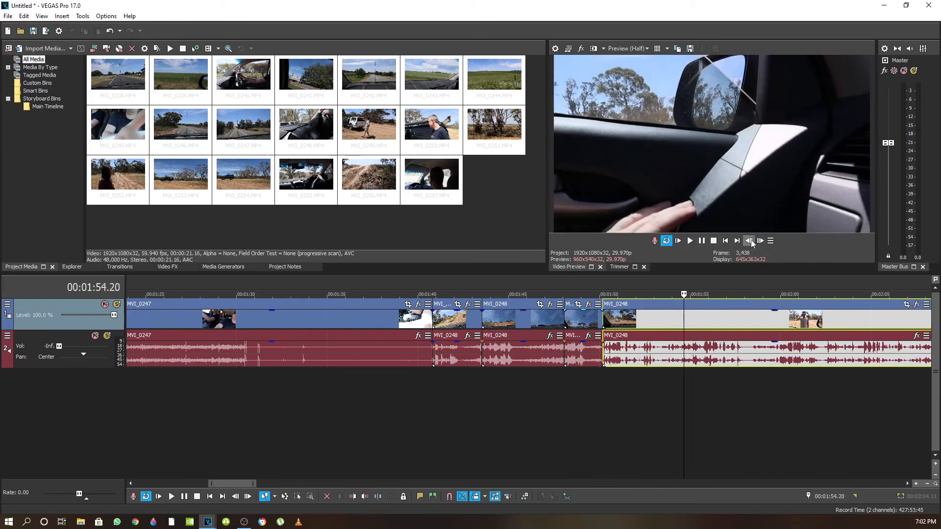
{"action": "right_click", "coordinate": [686, 319]}
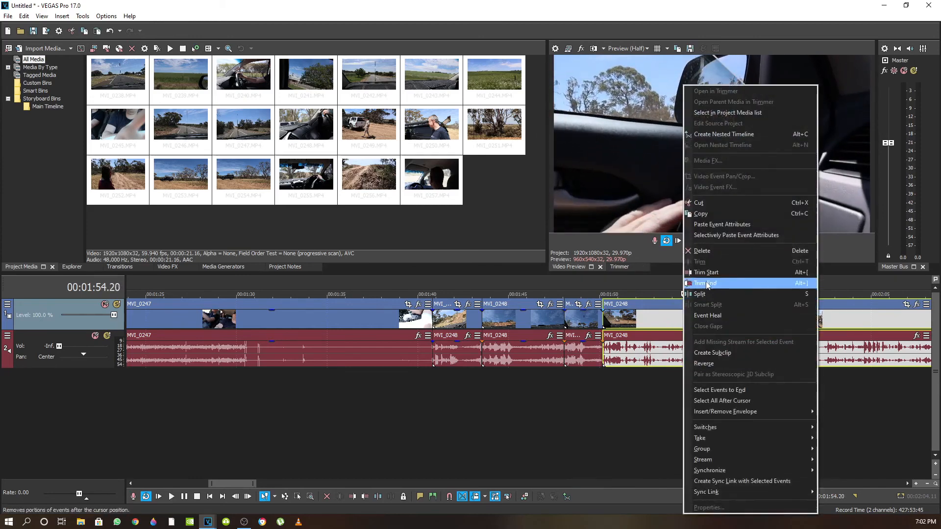
{"action": "left_click", "coordinate": [715, 281]}
- Play the last part of MVI_0248 and split it at 00:01:51.17
{"action": "left_click", "coordinate": [691, 240]}
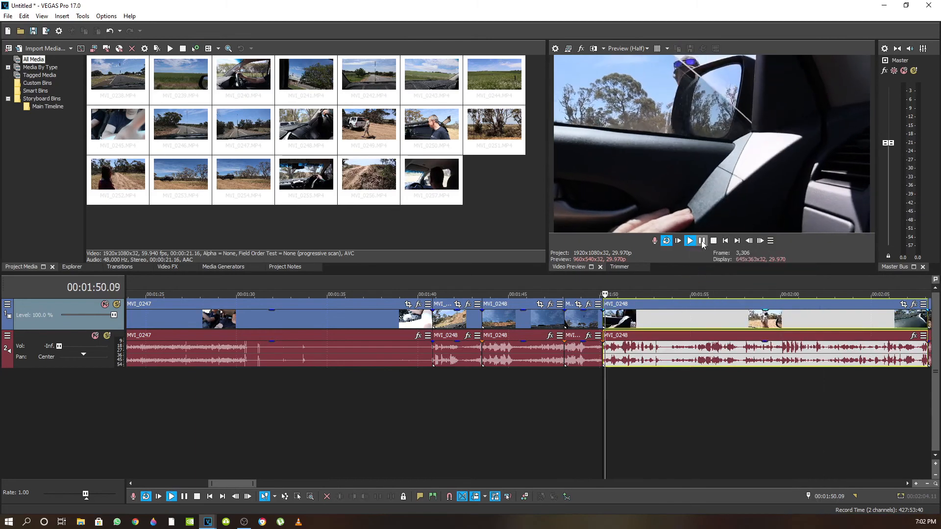
{"action": "left_click", "coordinate": [702, 241]}
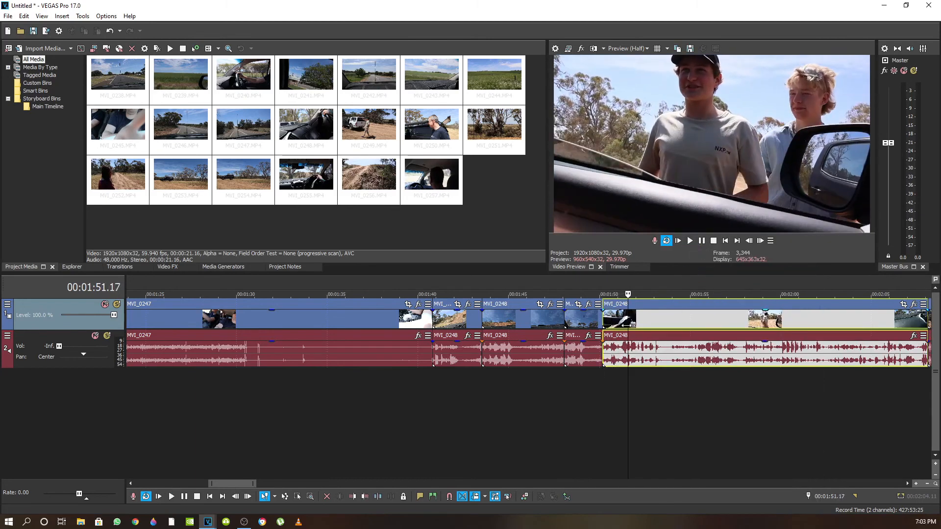
{"action": "right_click", "coordinate": [632, 321]}
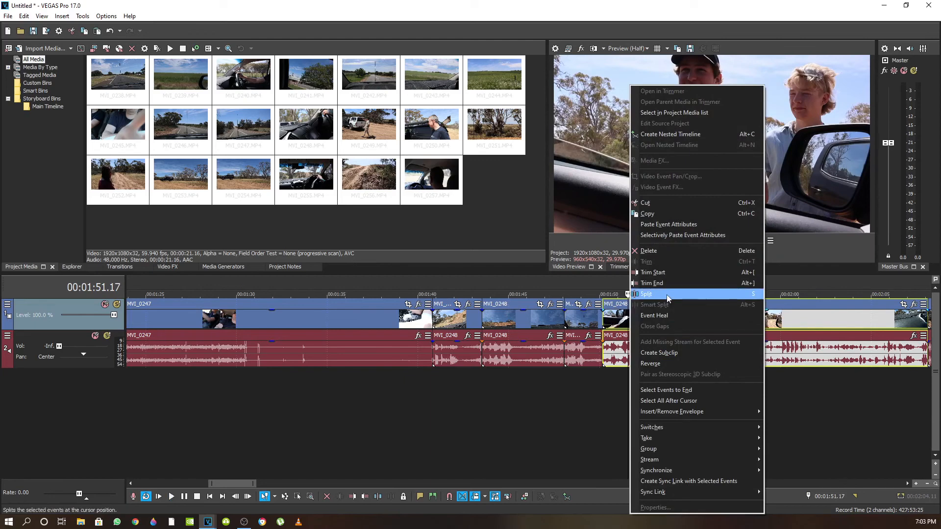
{"action": "left_click", "coordinate": [670, 299]}
- Play on past the split and remove the unwanted opening of the last MVI_0248 part from 00:01:51.17, closing the gap
{"action": "left_click", "coordinate": [691, 240]}
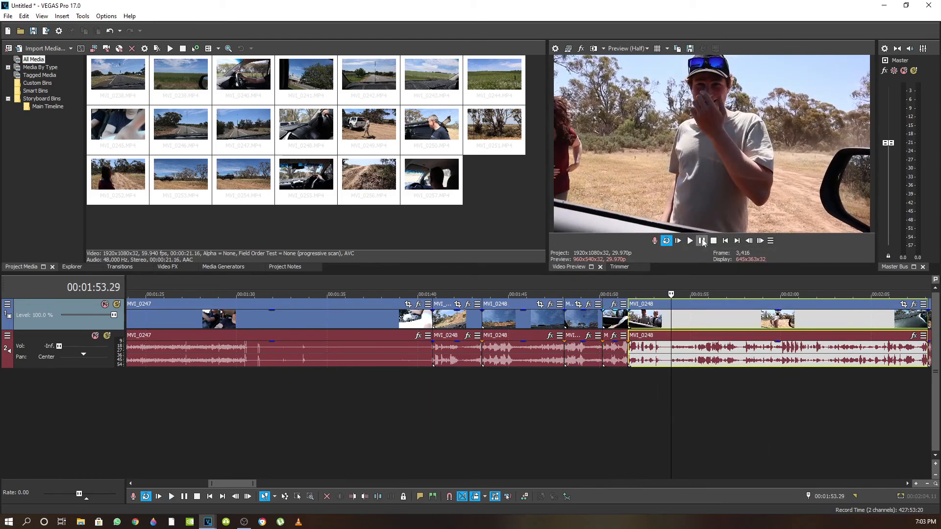
{"action": "left_click", "coordinate": [702, 241]}
{"action": "right_click", "coordinate": [680, 319]}
{"action": "left_click", "coordinate": [707, 276]}
- Play on to 00:01:54.25 and trim the rest of MVI_0248 after that point, closing the gap before MVI_0249
{"action": "left_click", "coordinate": [691, 240]}
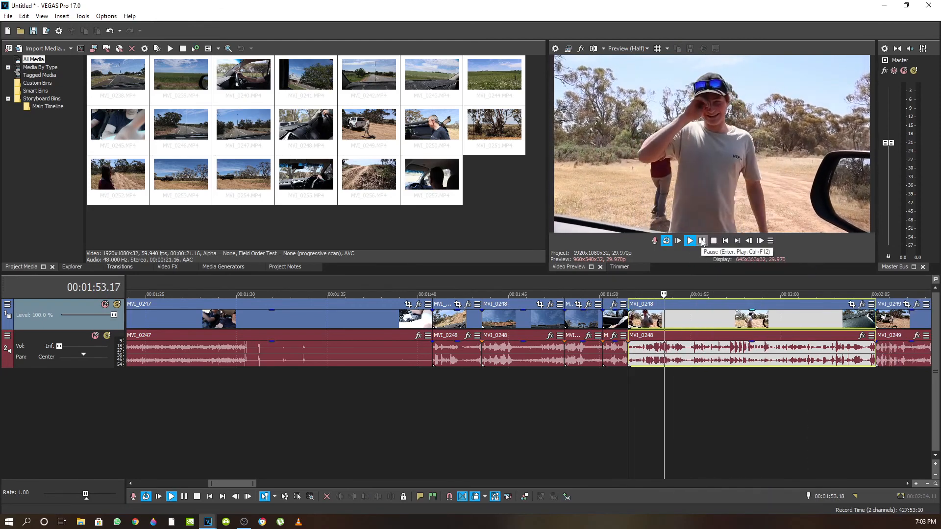
{"action": "left_click", "coordinate": [702, 241]}
{"action": "right_click", "coordinate": [690, 325]}
{"action": "left_click", "coordinate": [726, 288]}
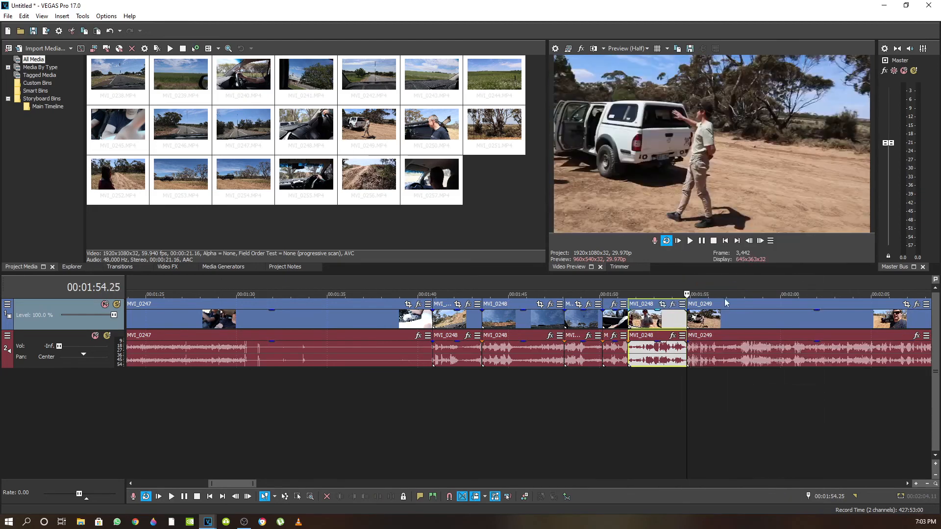
- Move MVI_0249 to start at 00:01:59.10 and shift the trimmed MVI_0248 pieces away from MVI_0247, isolating them between gaps
{"action": "left_click_drag", "start_coordinate": [722, 305], "coordinate": [805, 305]}
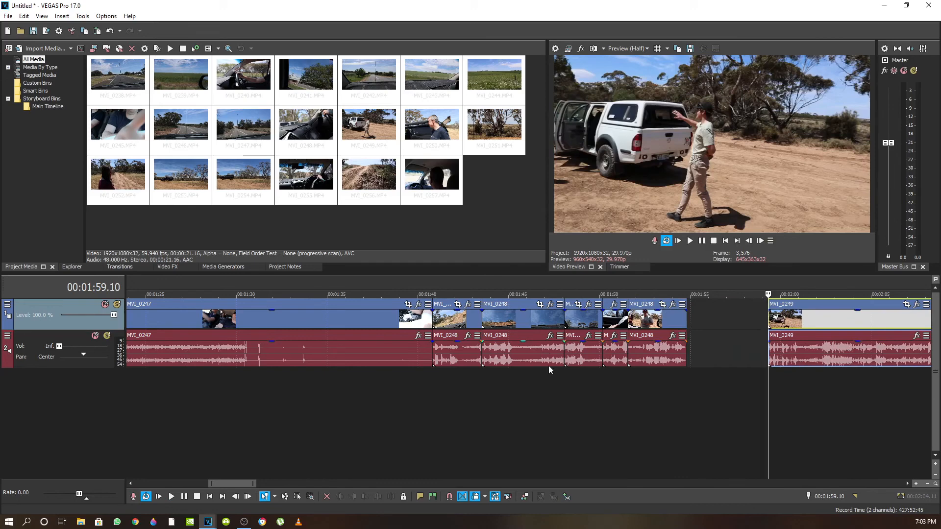
{"action": "left_click_drag", "start_coordinate": [450, 304], "coordinate": [482, 353]}
- Mark a loop region from 00:01:42.10 to 00:01:56.08 over the MVI_0248 pieces, play it through, and stop playback
{"action": "left_click_drag", "start_coordinate": [714, 386], "coordinate": [461, 383]}
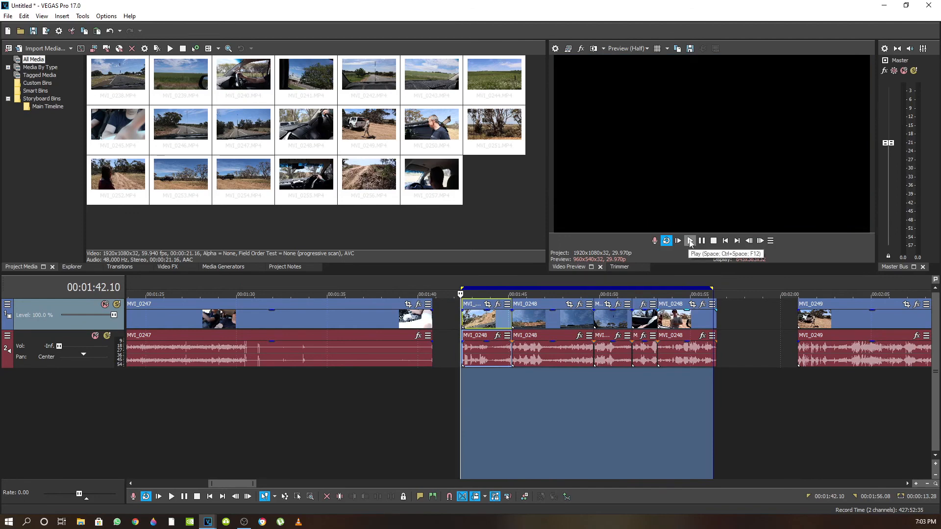
{"action": "left_click", "coordinate": [690, 241]}
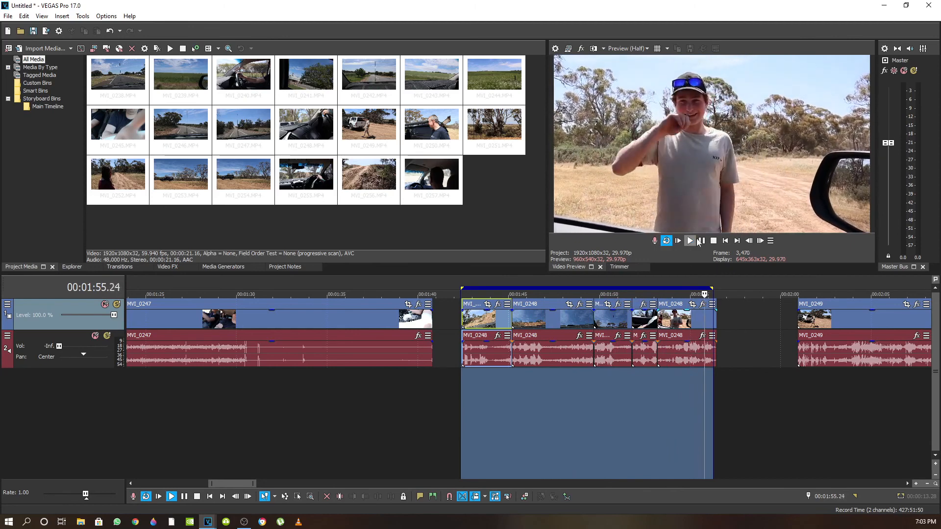
{"action": "left_click", "coordinate": [713, 240]}
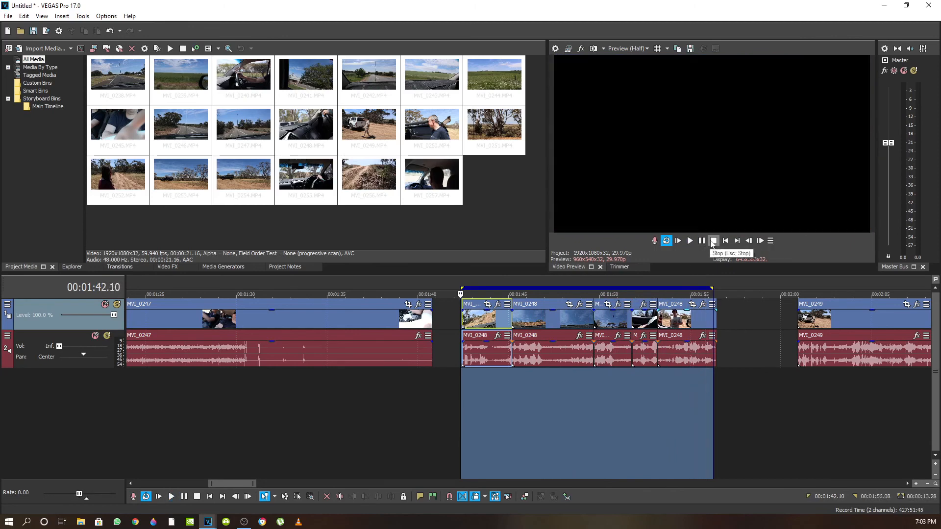